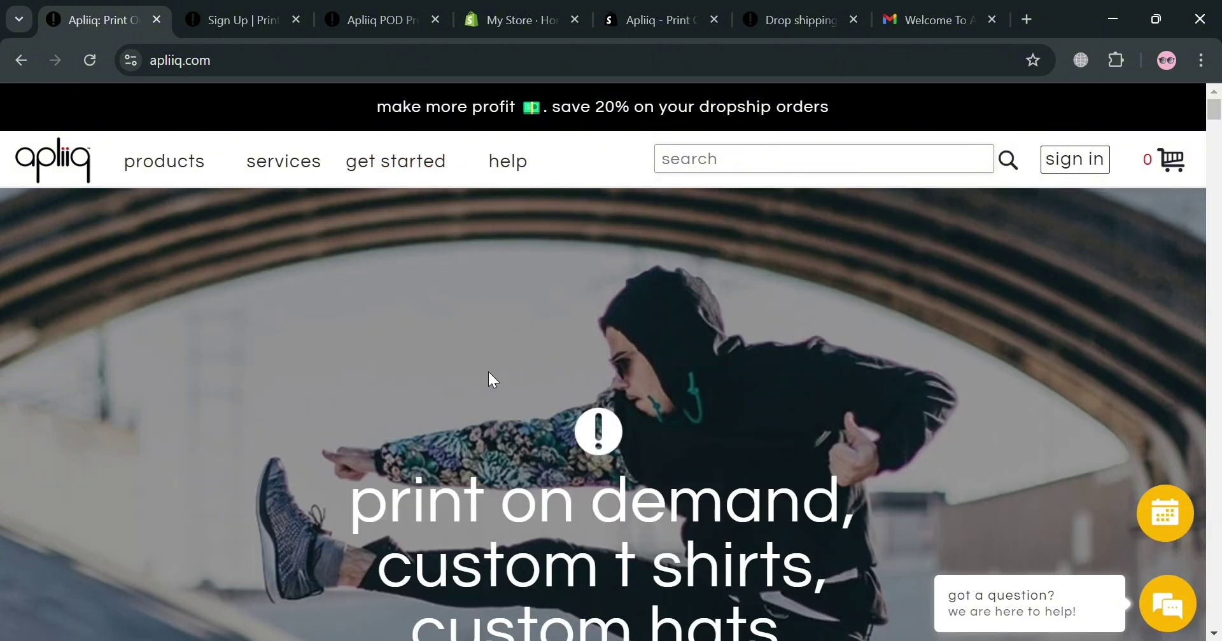
Step: Look through the Apliiq homepage, covering customer reviews, custom hoodies, labeling, t-shirt printing, store integration and warehouse fulfillment
scroll(800, 341, "down", 3)
scroll(688, 373, "up", 3)
scroll(782, 283, "down", 4)
scroll(757, 311, "down", 2)
scroll(750, 313, "down", 7)
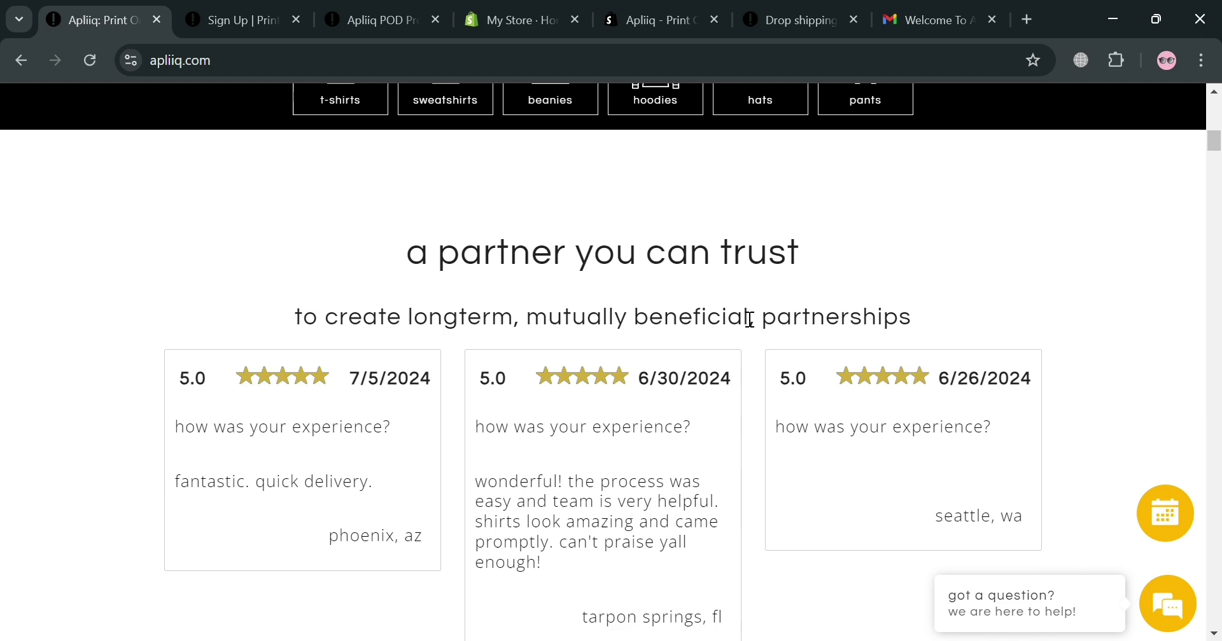
scroll(749, 319, "down", 10)
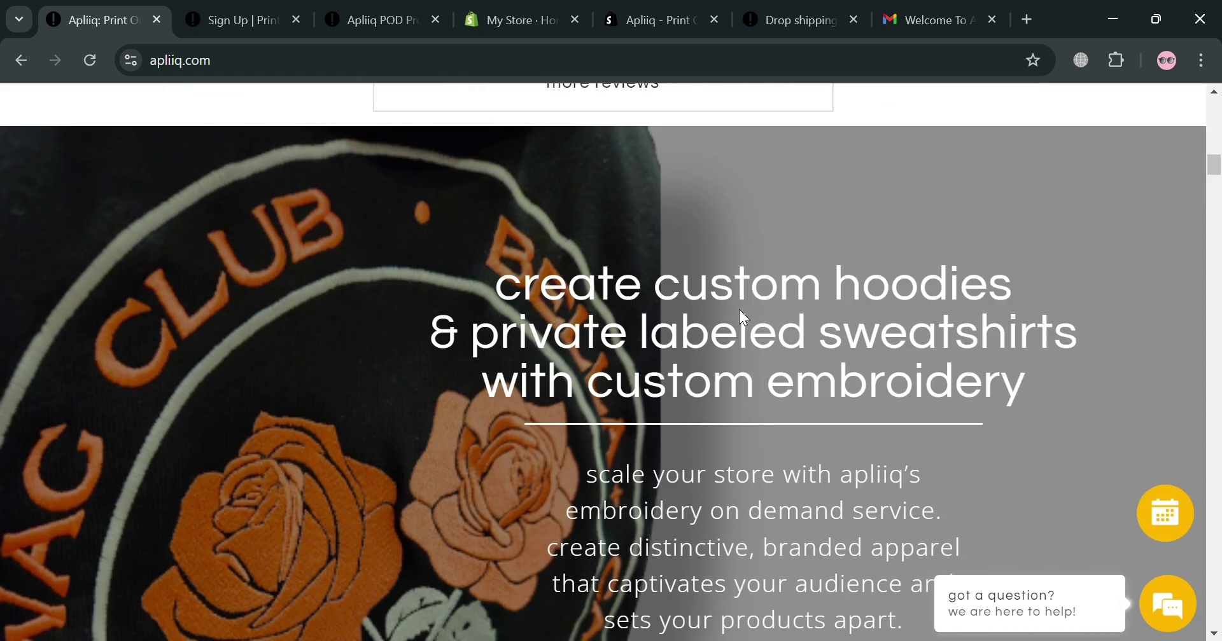
scroll(741, 318, "down", 10)
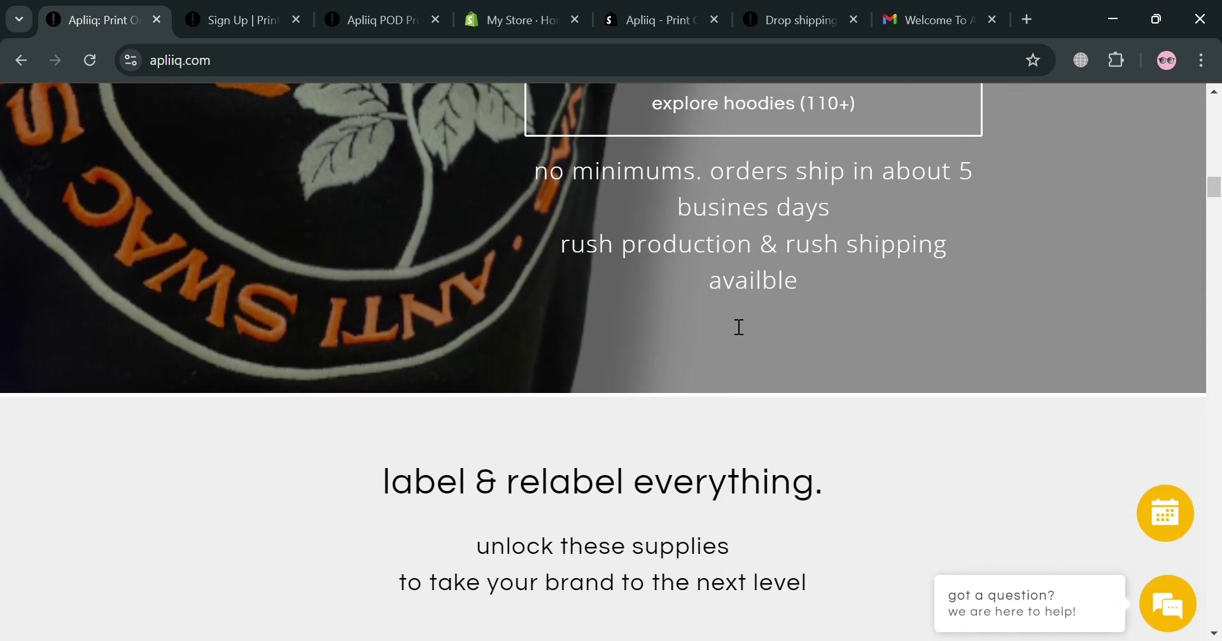
scroll(739, 327, "down", 10)
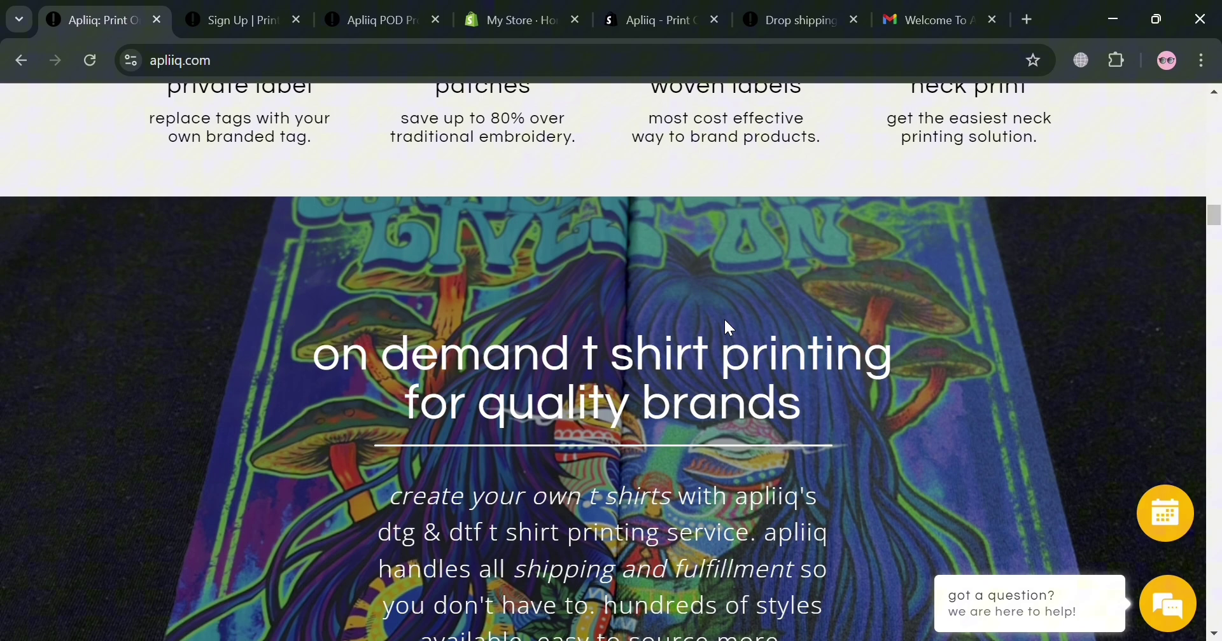
scroll(729, 328, "down", 10)
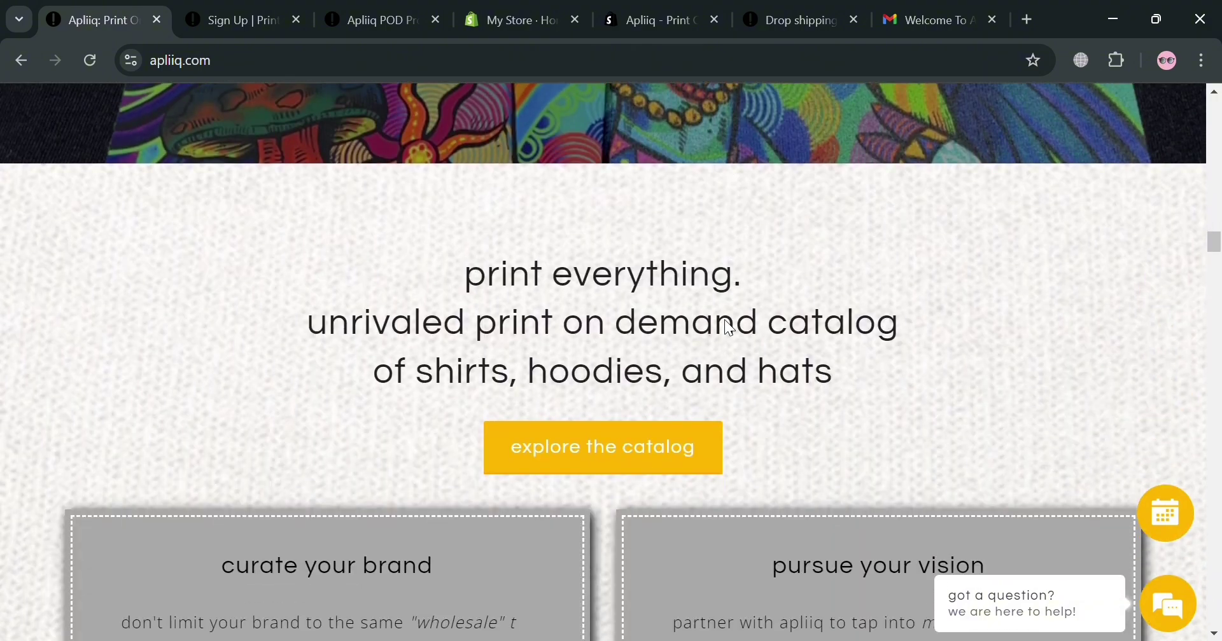
scroll(727, 325, "down", 10)
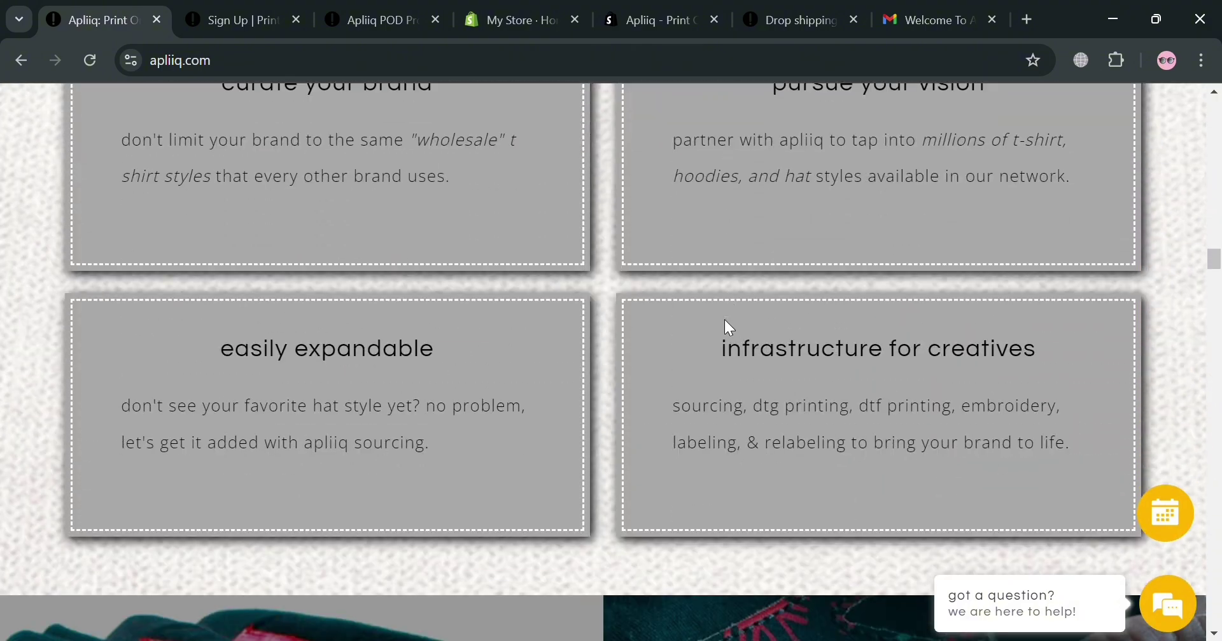
scroll(725, 320, "down", 10)
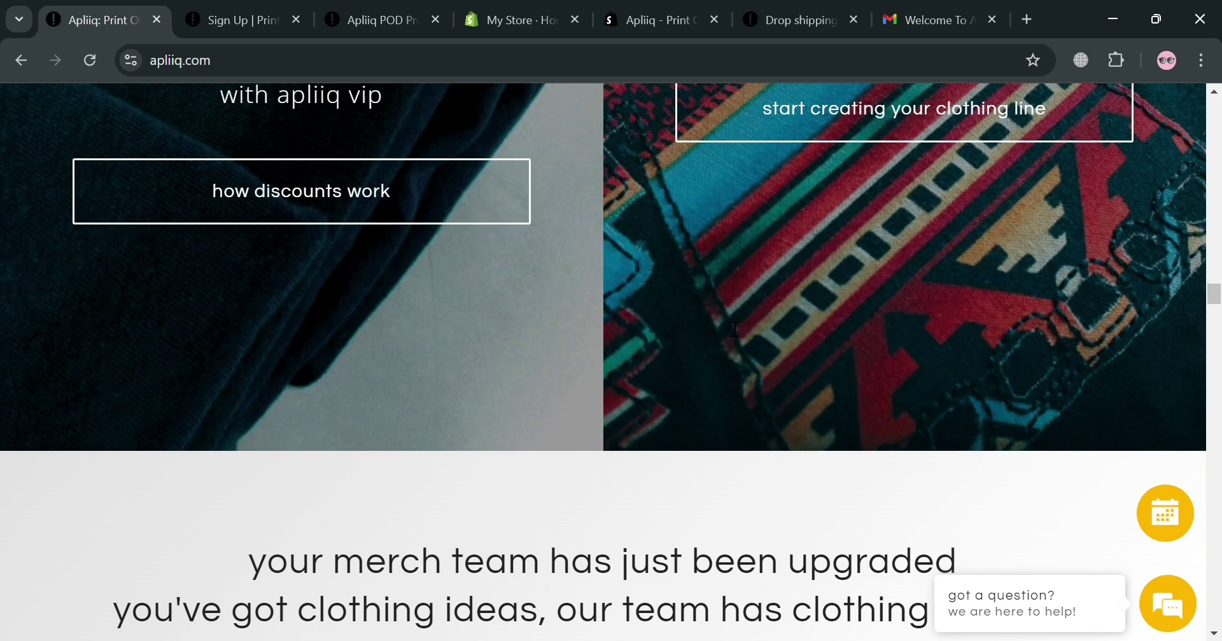
scroll(731, 328, "down", 10)
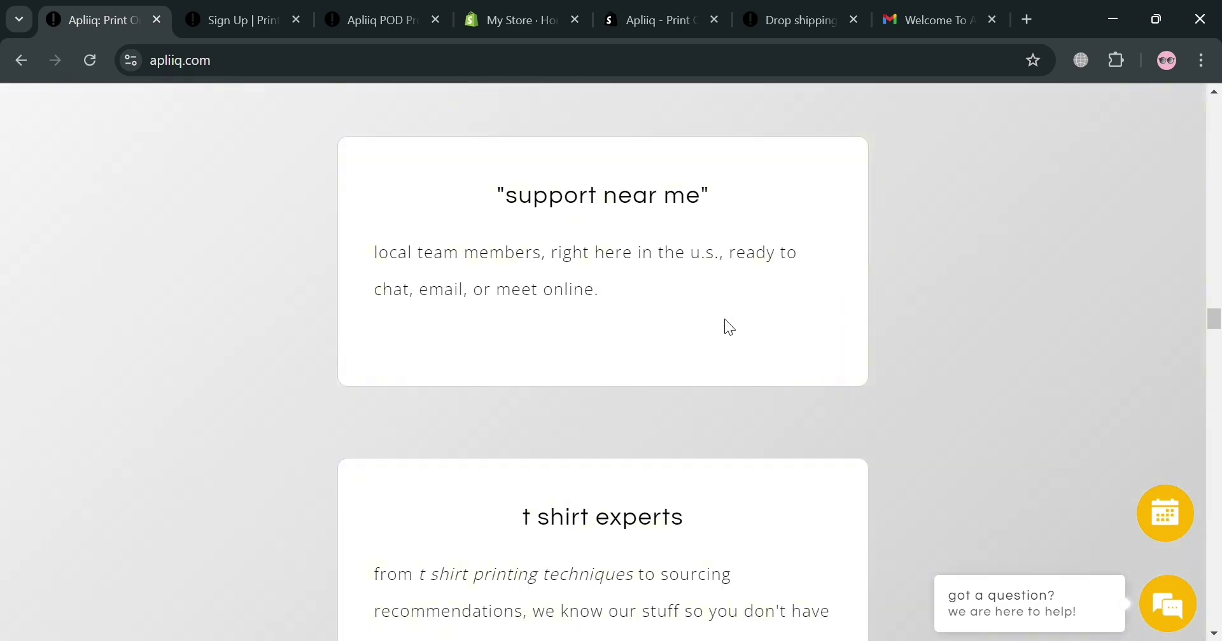
scroll(729, 327, "down", 3)
scroll(730, 327, "down", 3)
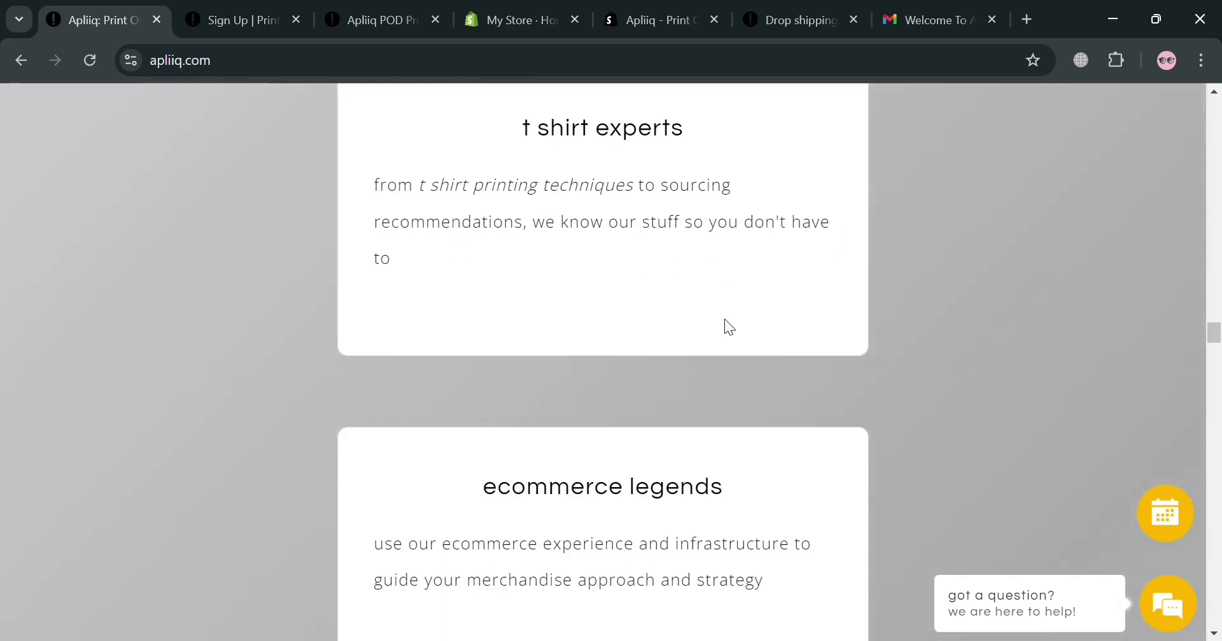
scroll(729, 327, "down", 7)
scroll(729, 327, "down", 2)
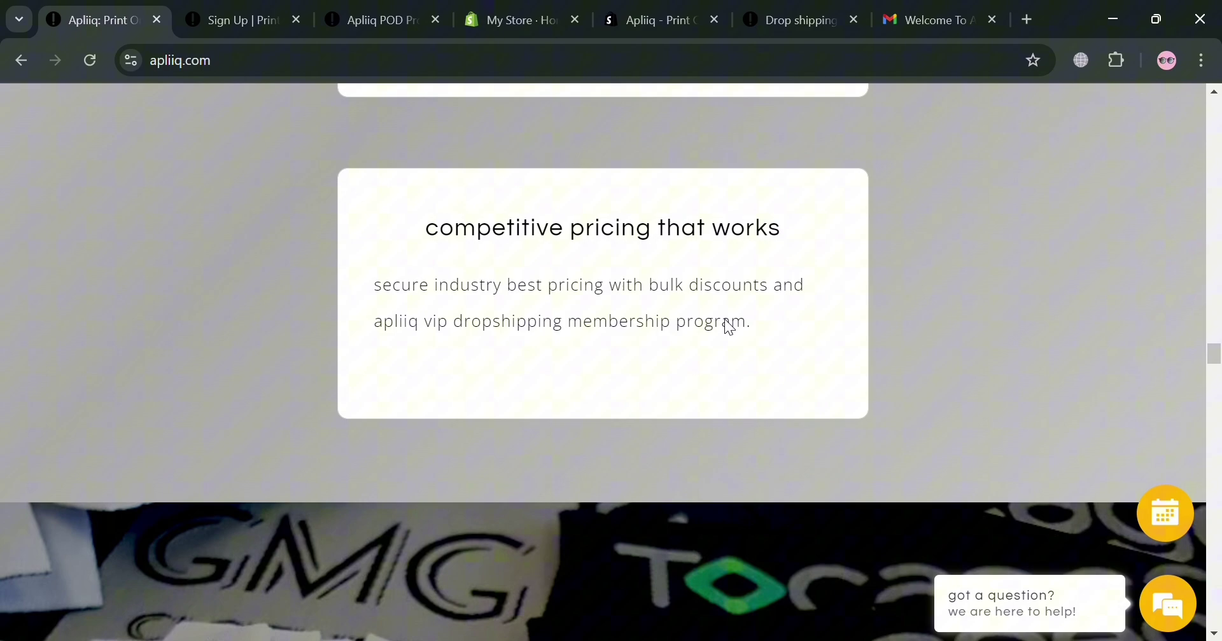
scroll(729, 327, "down", 7)
scroll(725, 320, "down", 9)
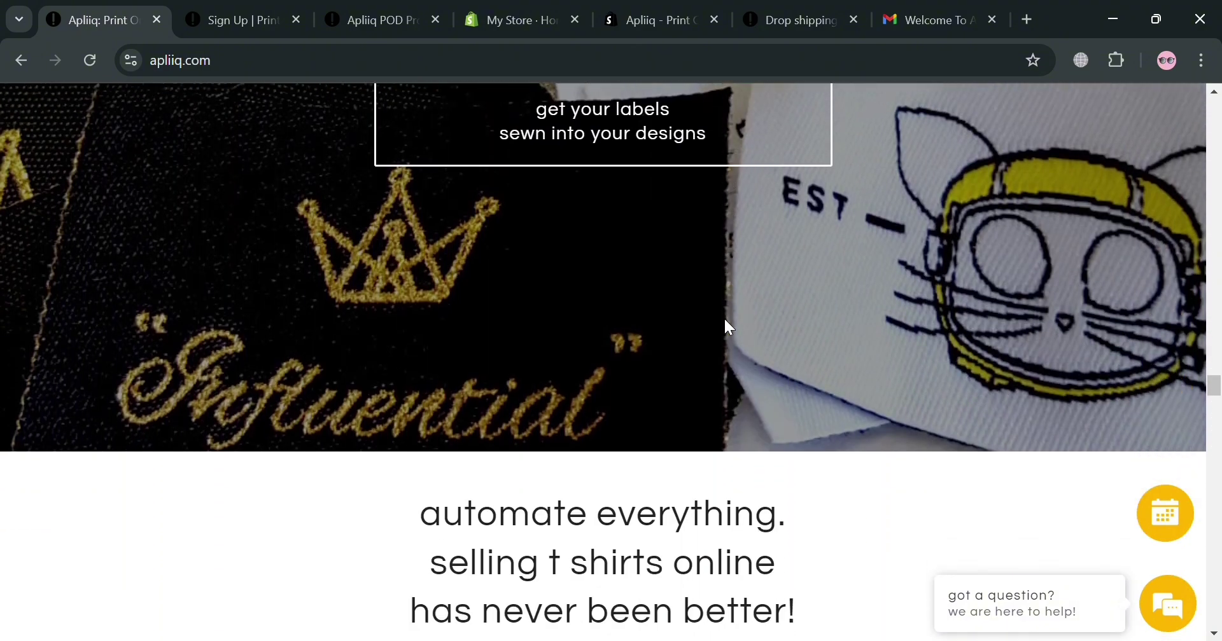
scroll(723, 319, "down", 3)
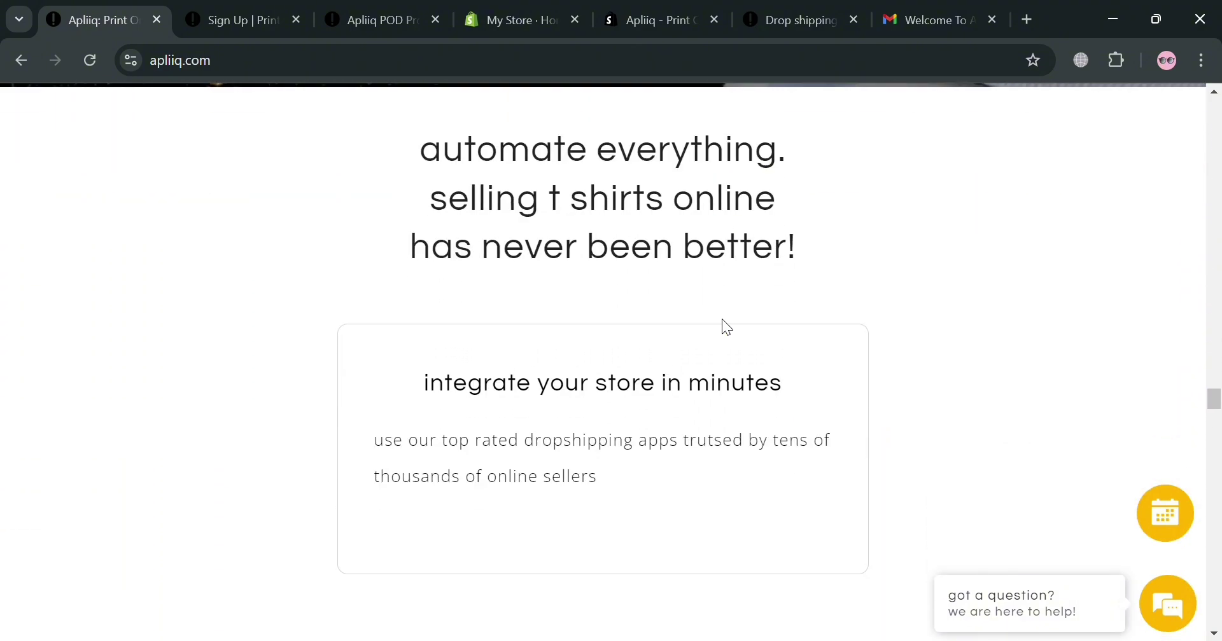
scroll(721, 319, "down", 15)
scroll(720, 315, "down", 10)
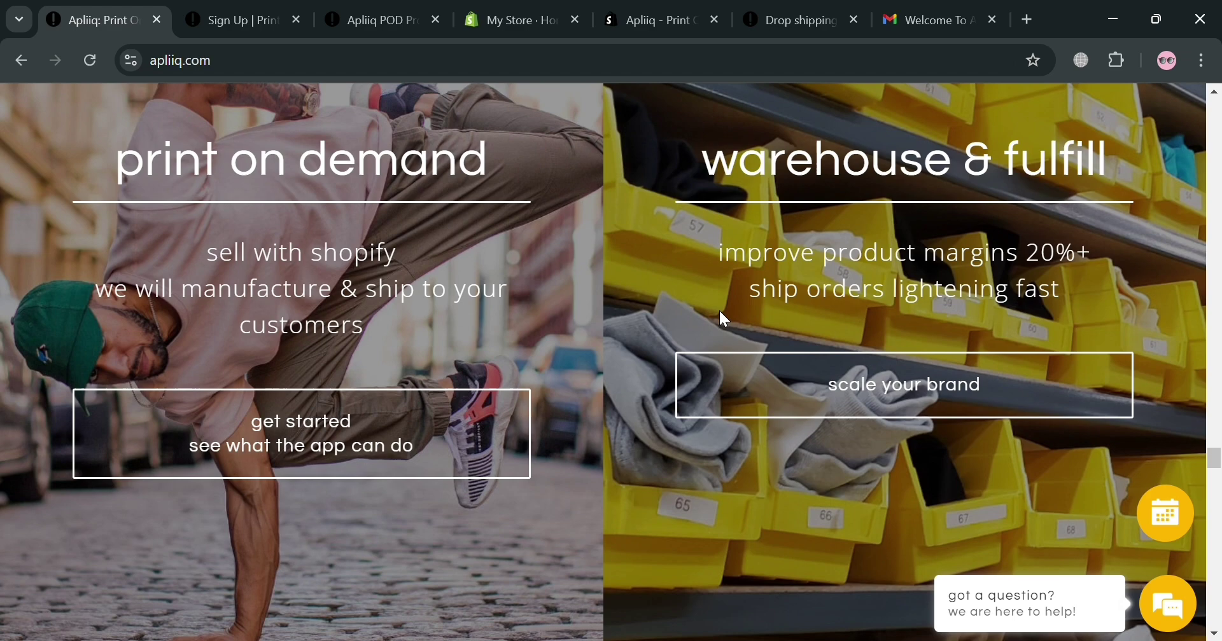
scroll(714, 300, "down", 14)
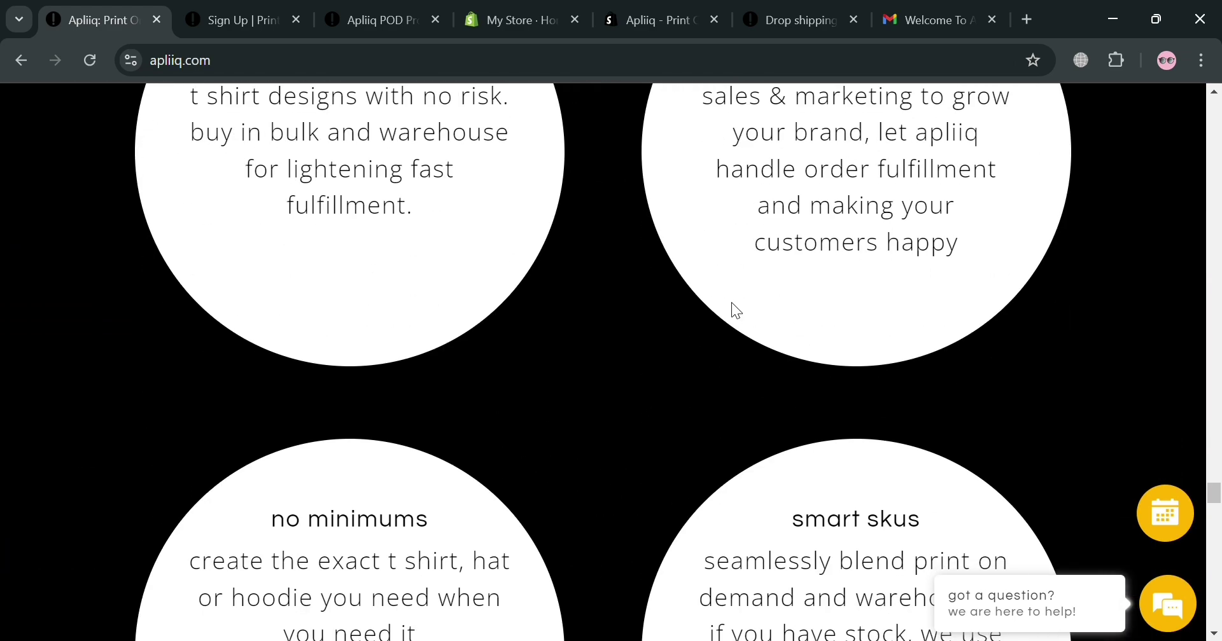
scroll(731, 300, "down", 18)
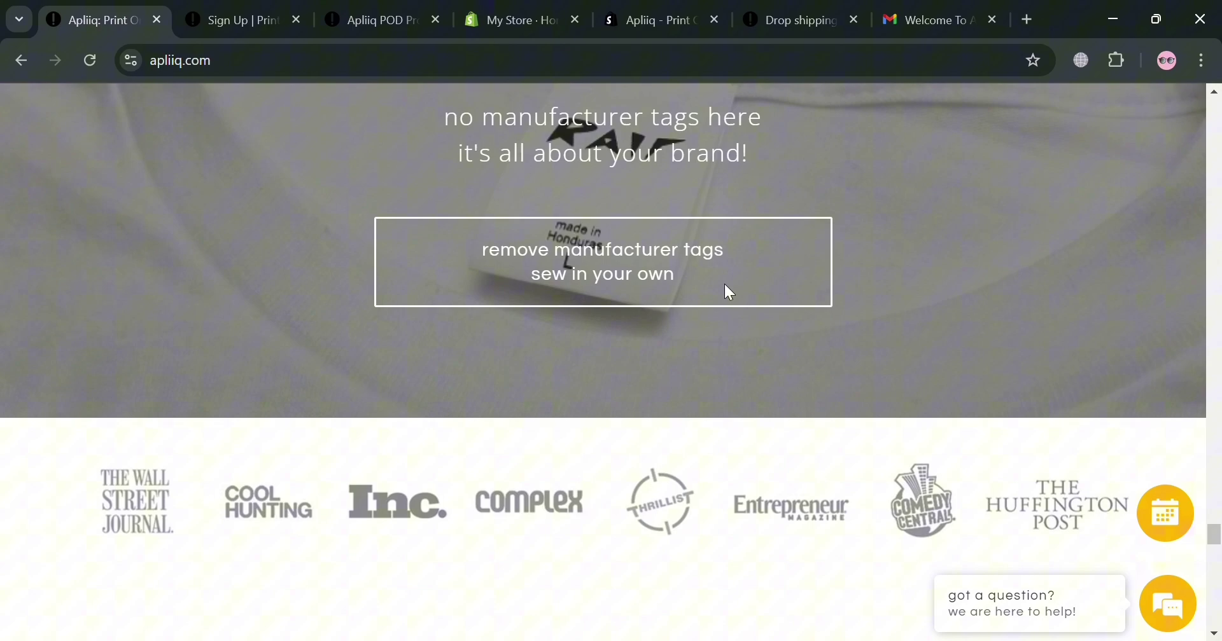
scroll(728, 289, "up", 20)
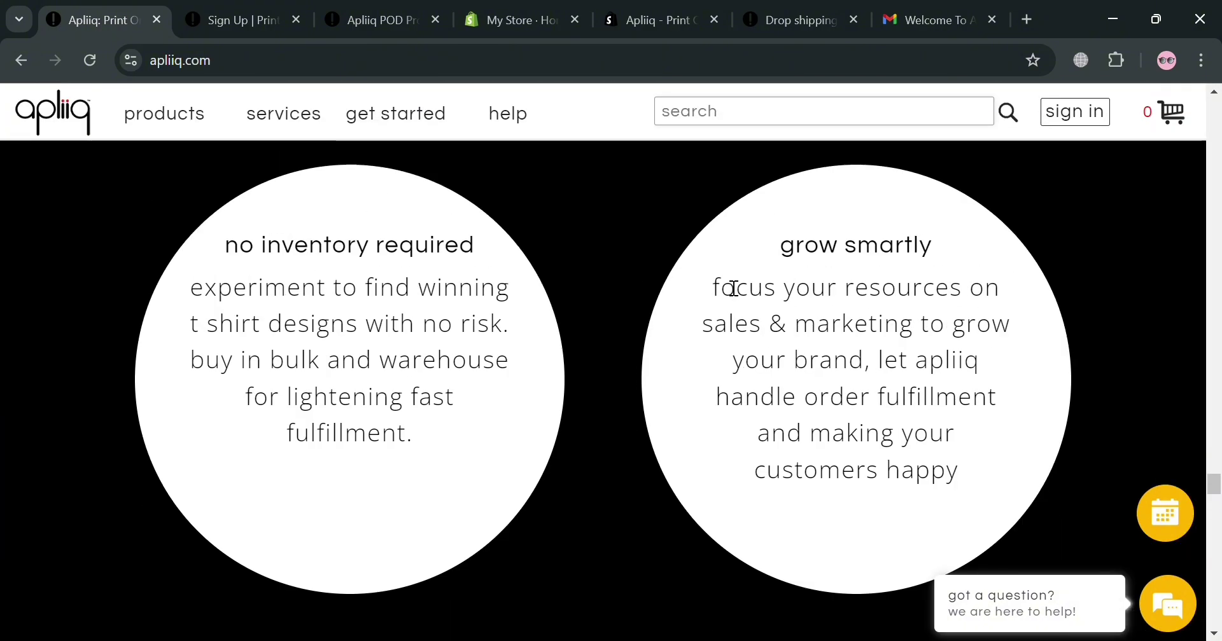
scroll(733, 286, "up", 5)
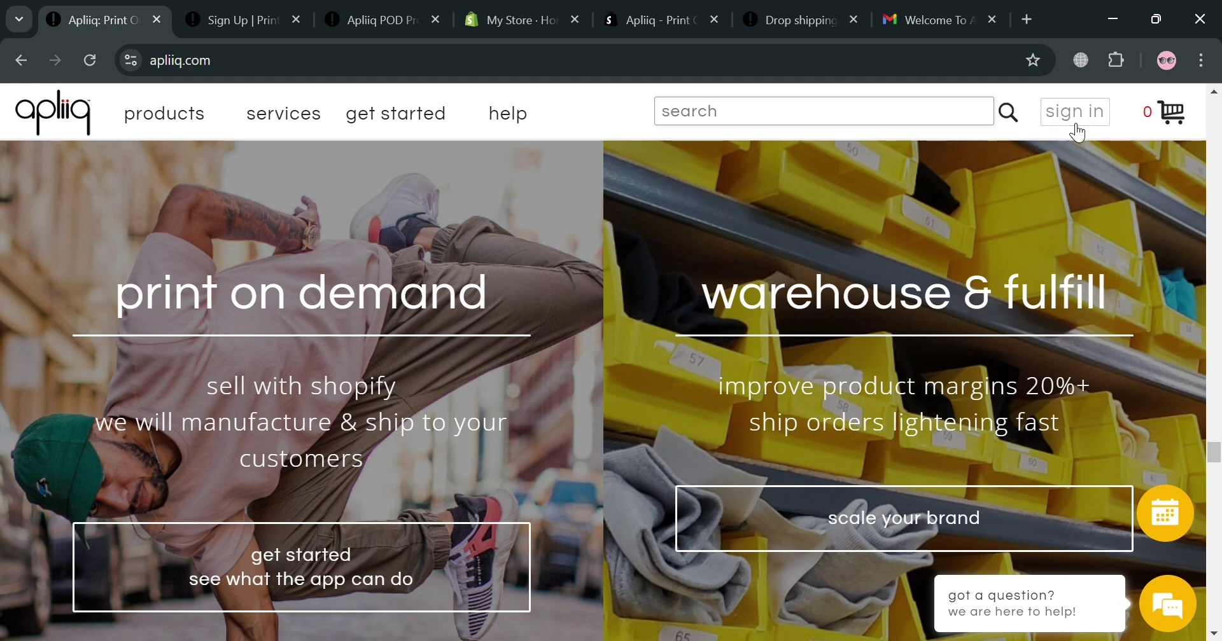
Step: Review the Apliiq sign-up page's account form, and view the email with the link for completing the sign-up
left_click(247, 19)
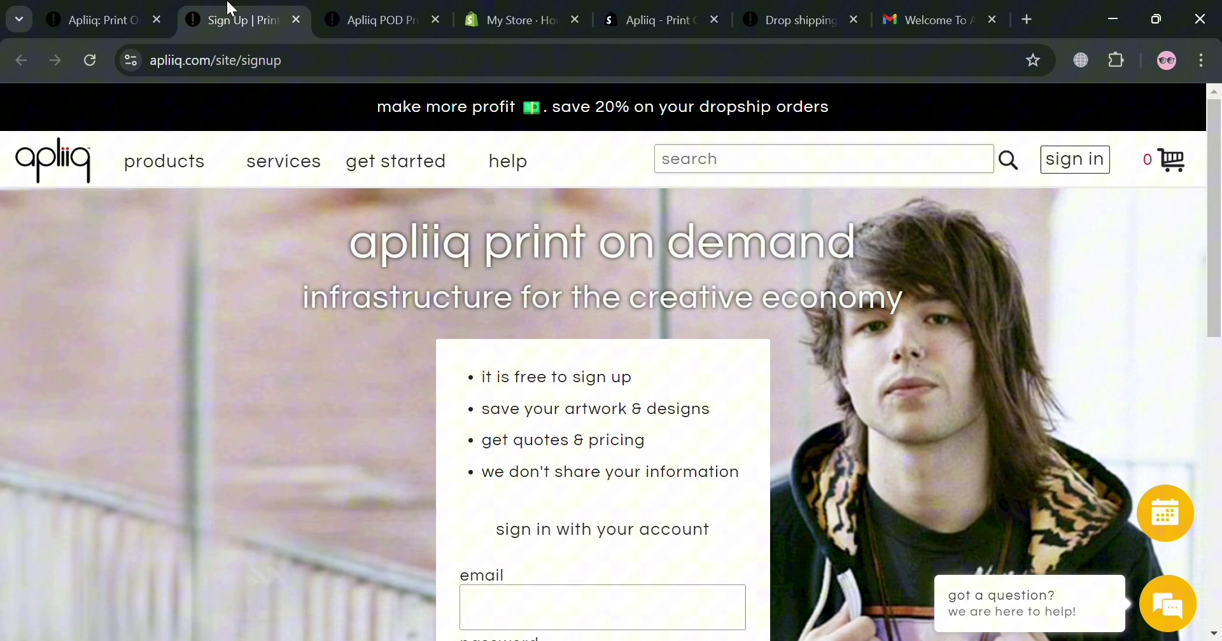
scroll(850, 400, "down", 2)
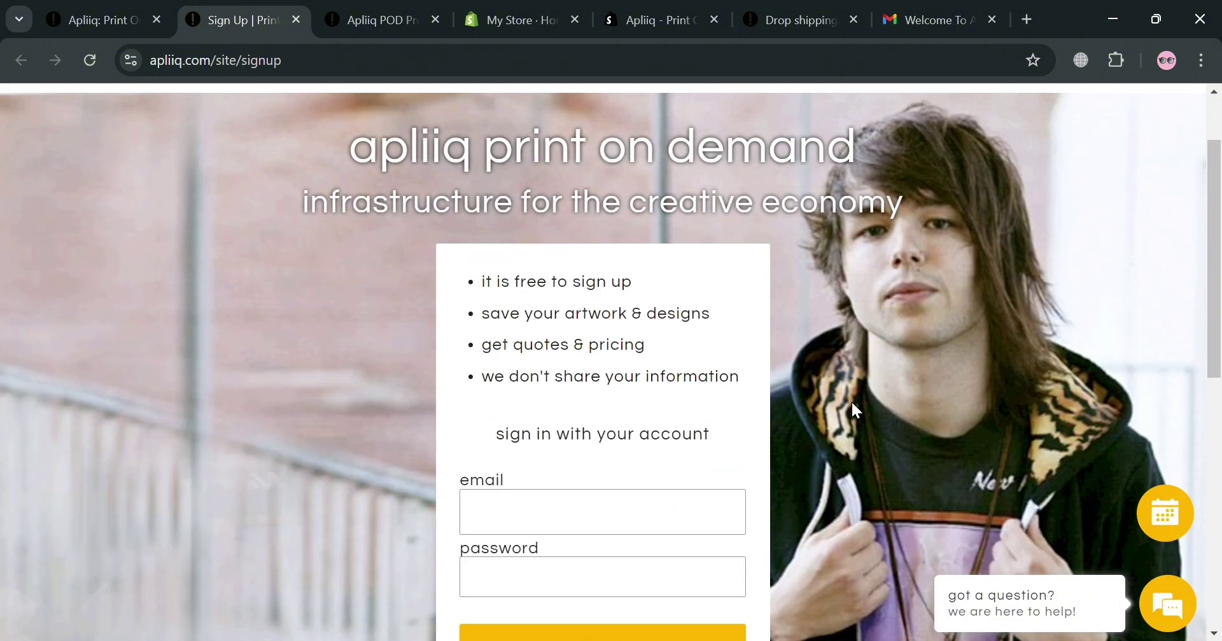
scroll(629, 350, "down", 4)
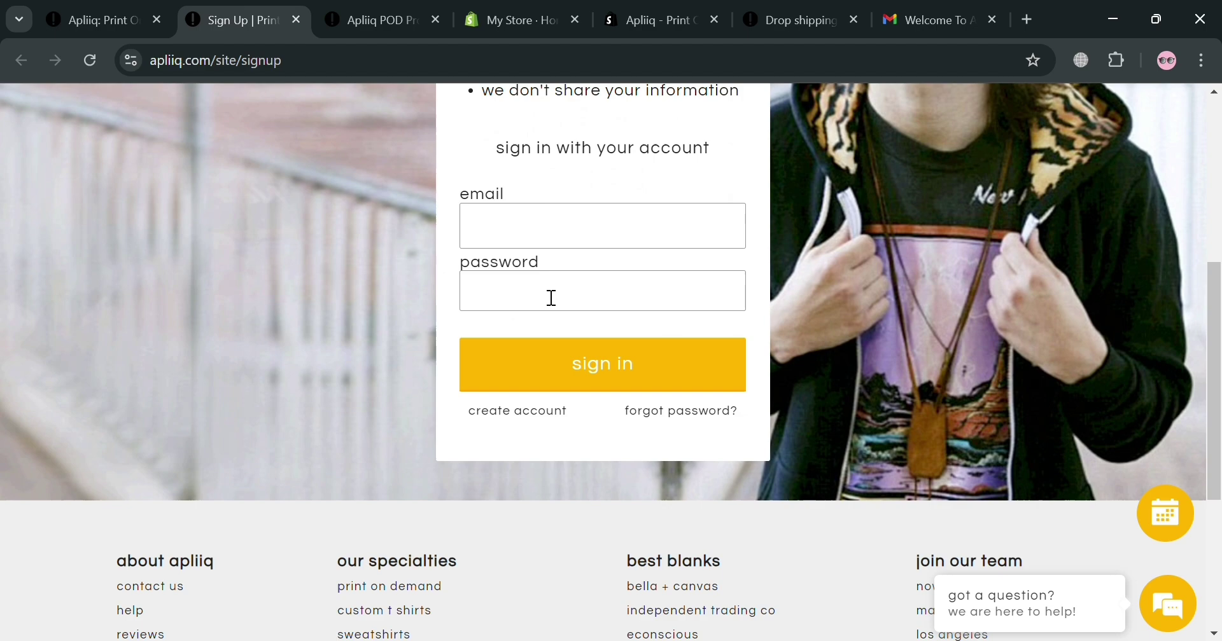
scroll(539, 318, "up", 2)
scroll(573, 446, "up", 4)
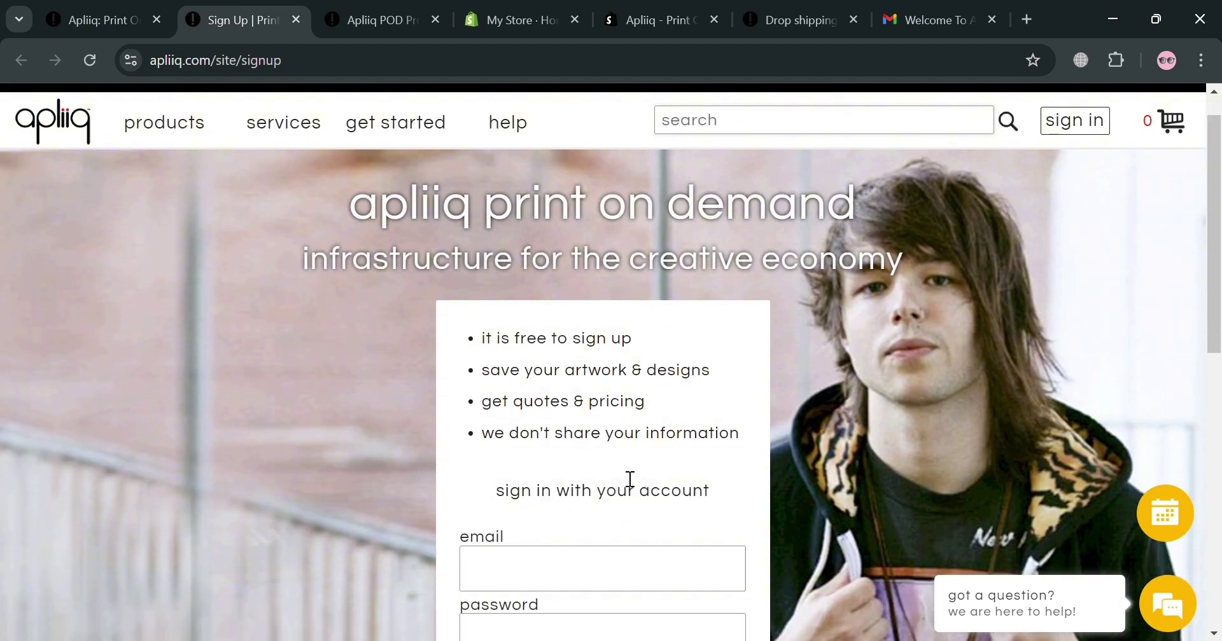
scroll(626, 471, "down", 2)
left_click(907, 8)
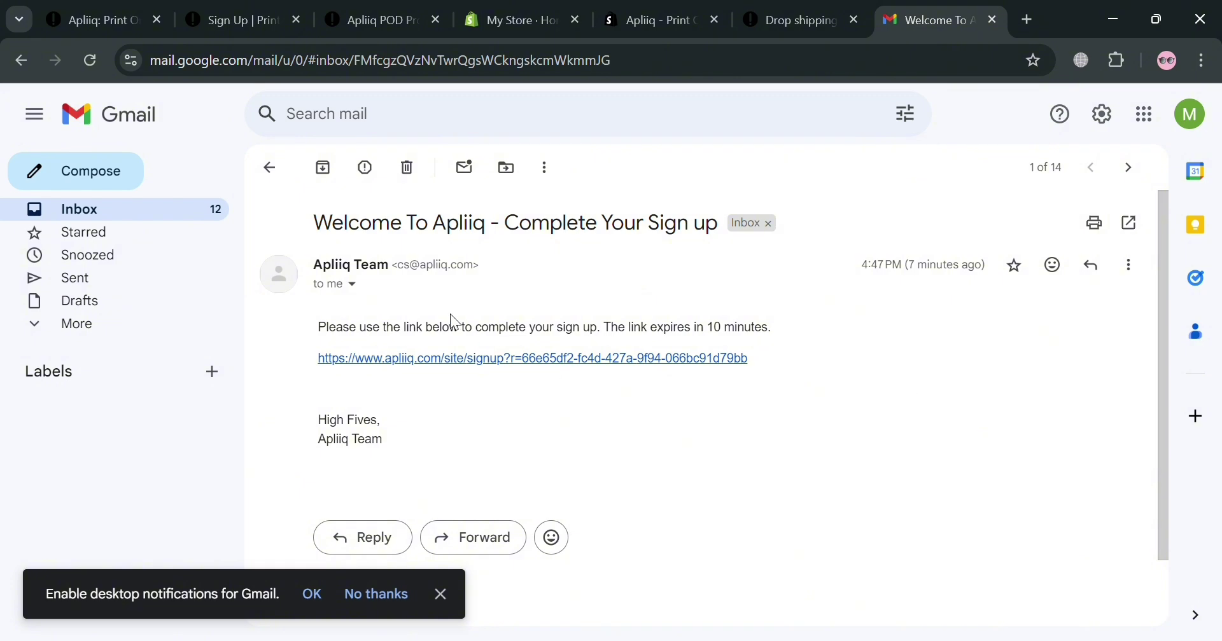
Step: Go to the Apliiq product catalog, dismiss the product search overlay, and browse the listed products and product categories
left_click(380, 9)
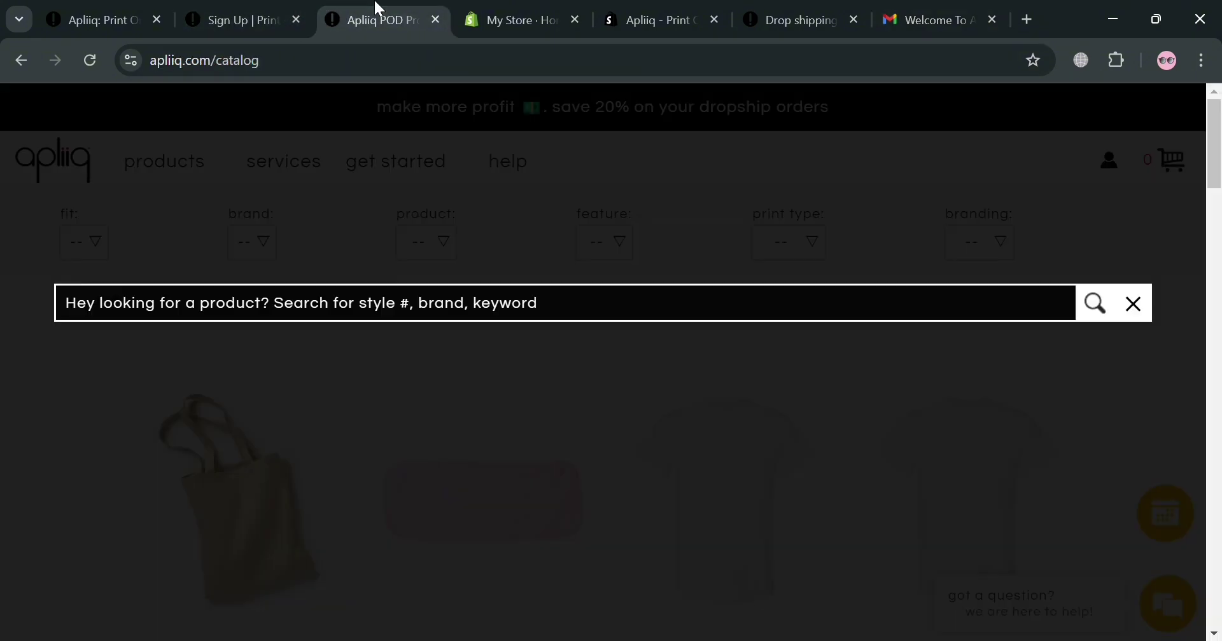
left_click(1138, 305)
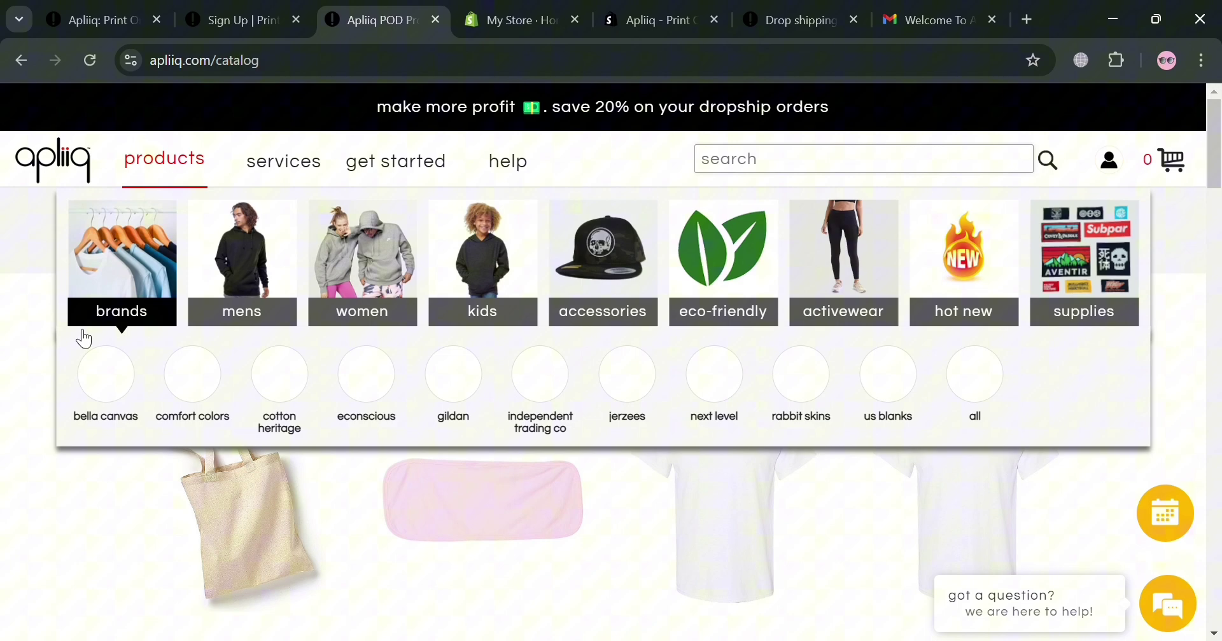
scroll(436, 377, "down", 3)
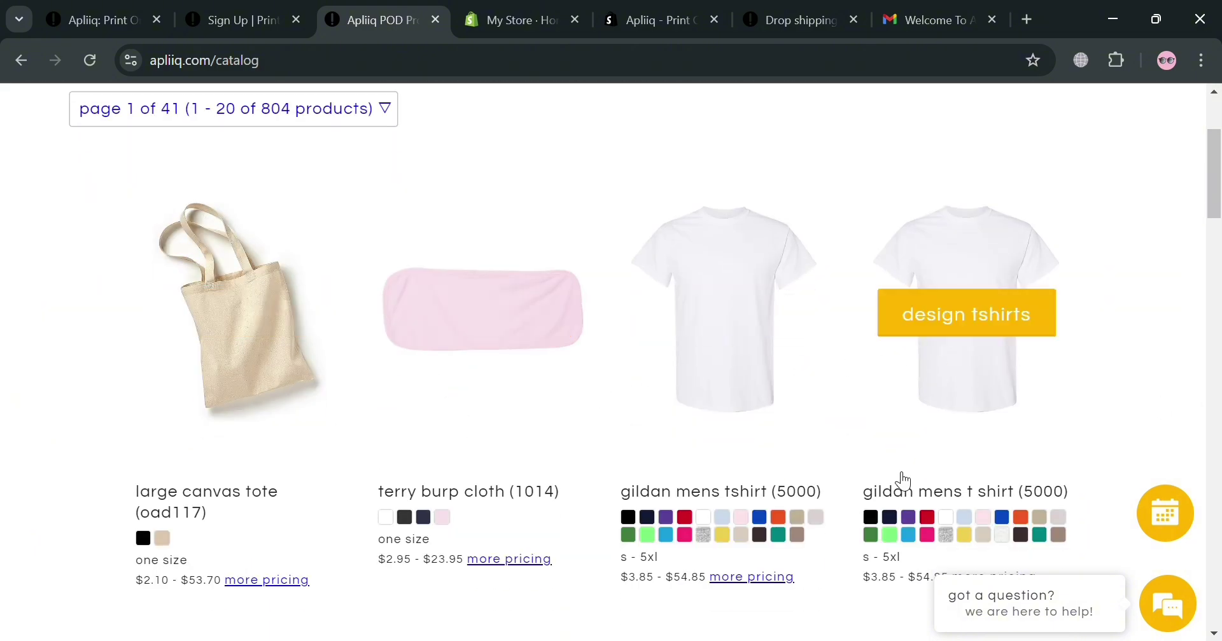
scroll(880, 483, "down", 9)
scroll(480, 605, "down", 8)
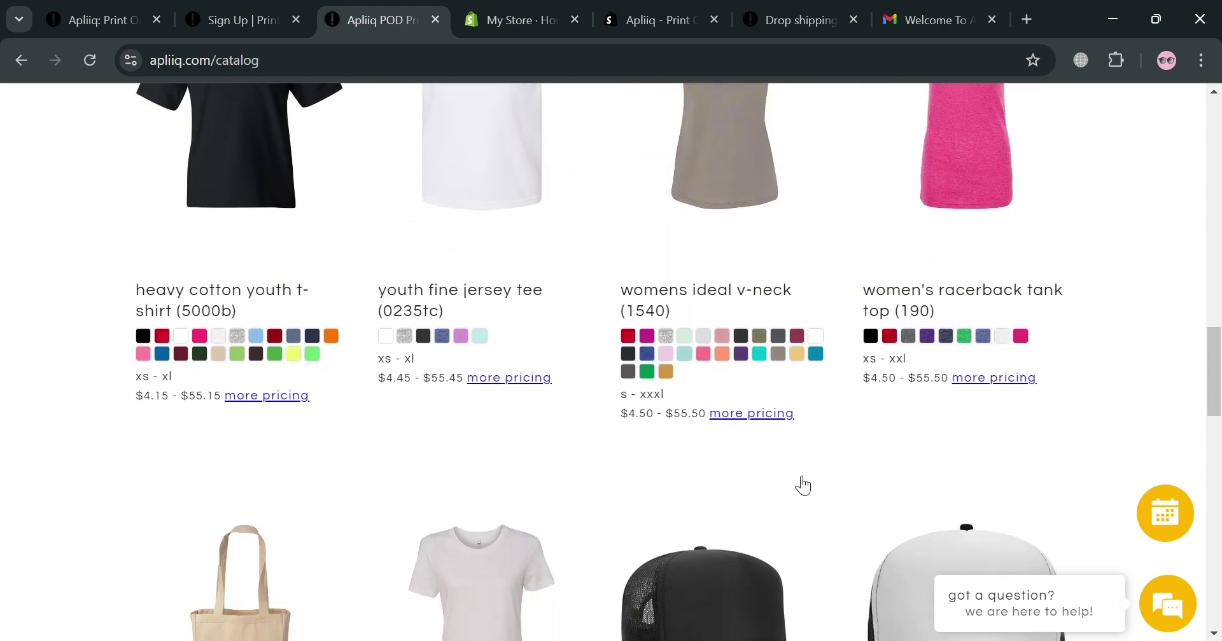
scroll(763, 521, "down", 6)
scroll(757, 524, "up", 14)
scroll(755, 523, "up", 12)
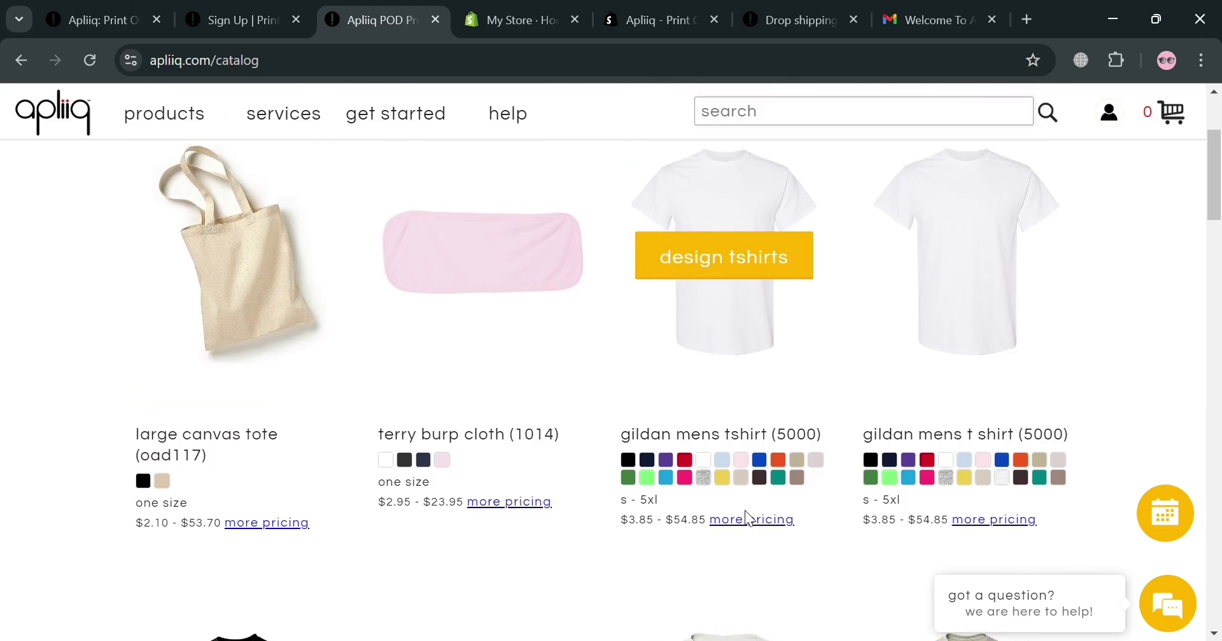
mouse_move(166, 175)
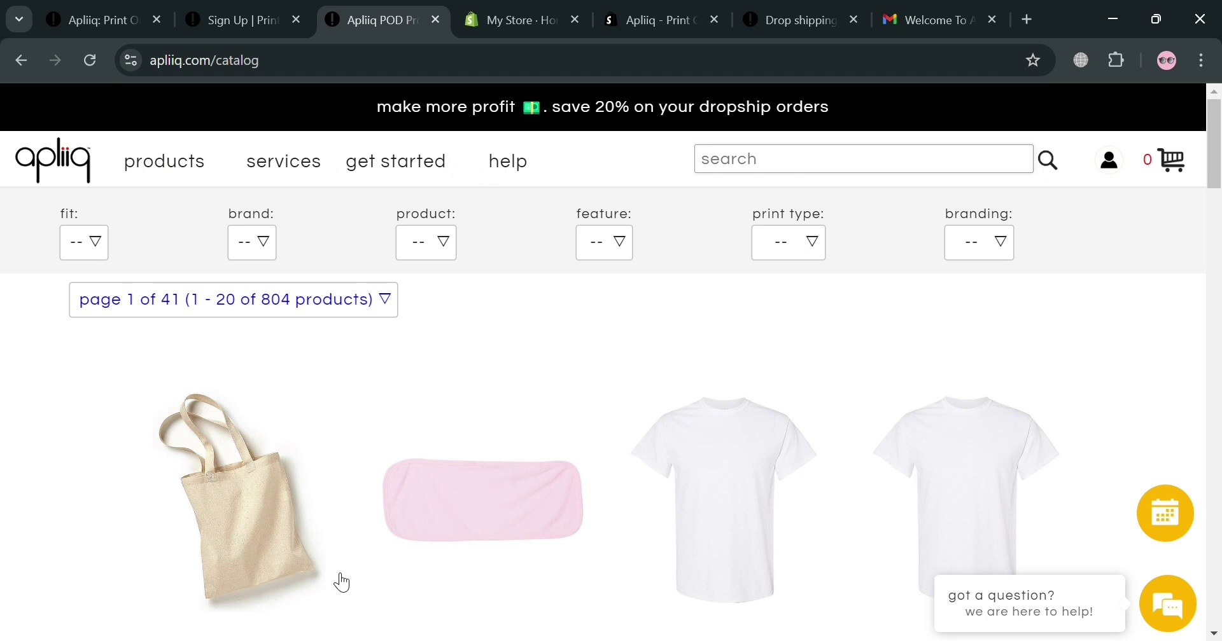
Step: Open the gildan mens tshirt (5000) product page and examine its description, print services, per-item pricing, materials, shipping and bulk pricing estimate
scroll(337, 560, "down", 3)
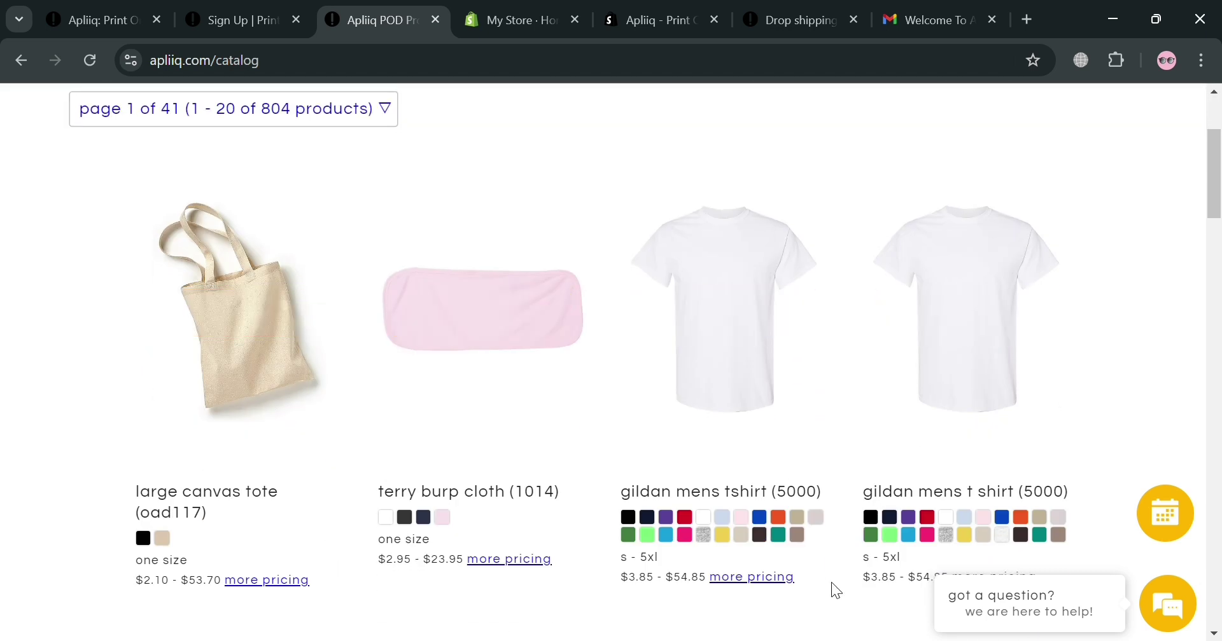
left_click(731, 415)
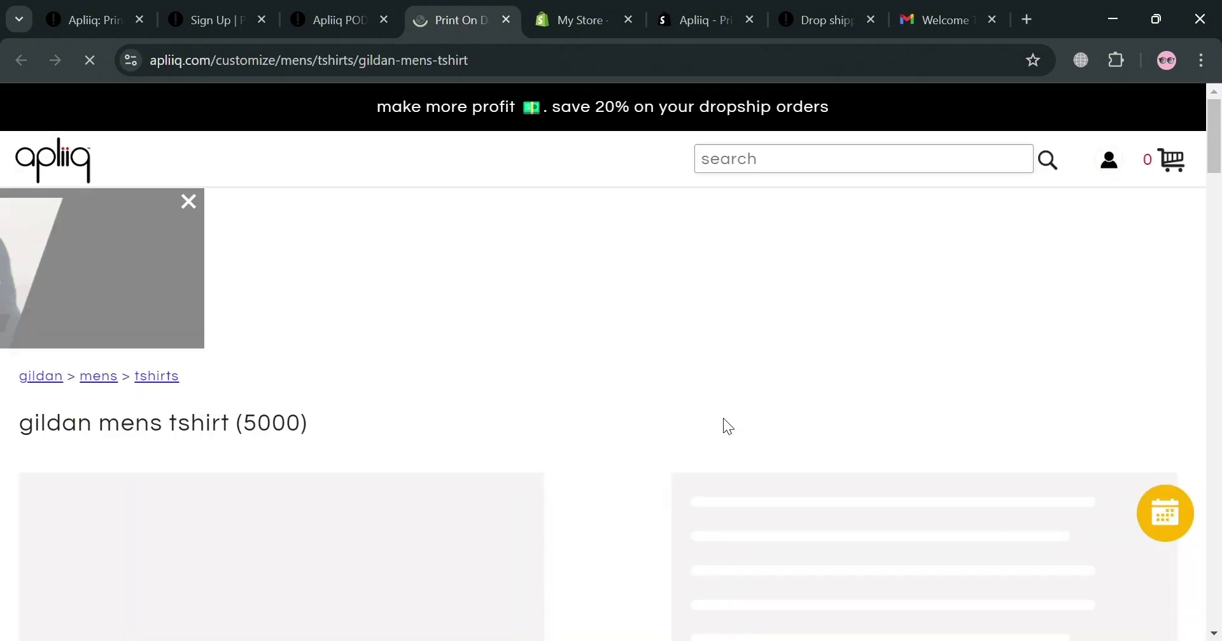
scroll(430, 489, "down", 3)
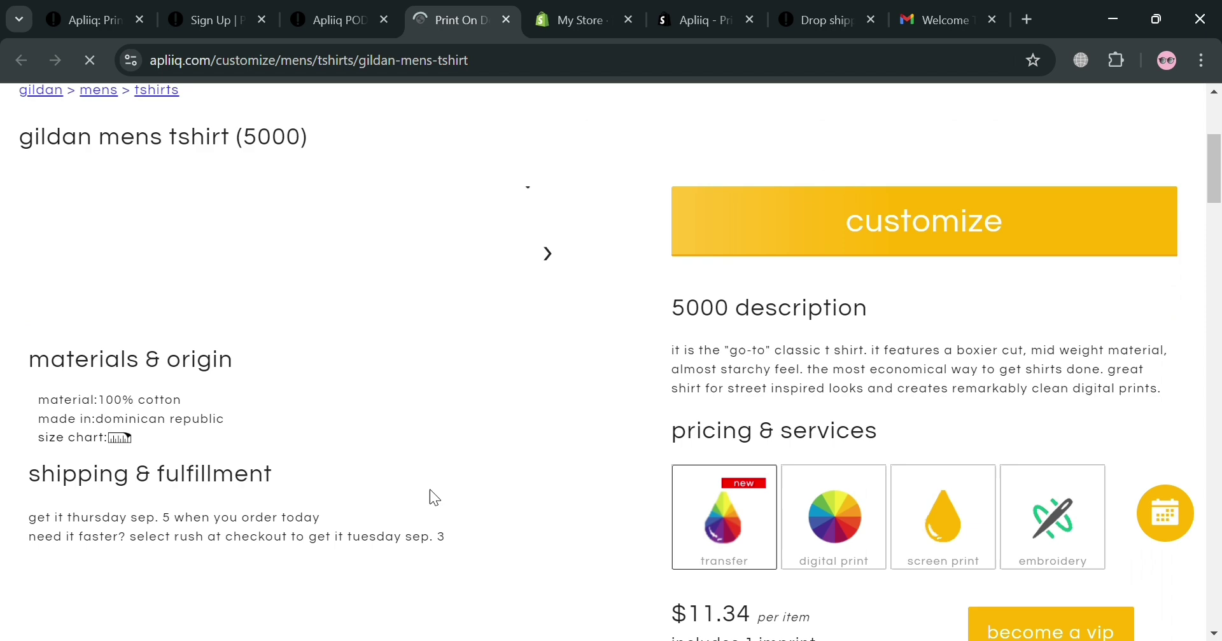
key("ctrl+plus")
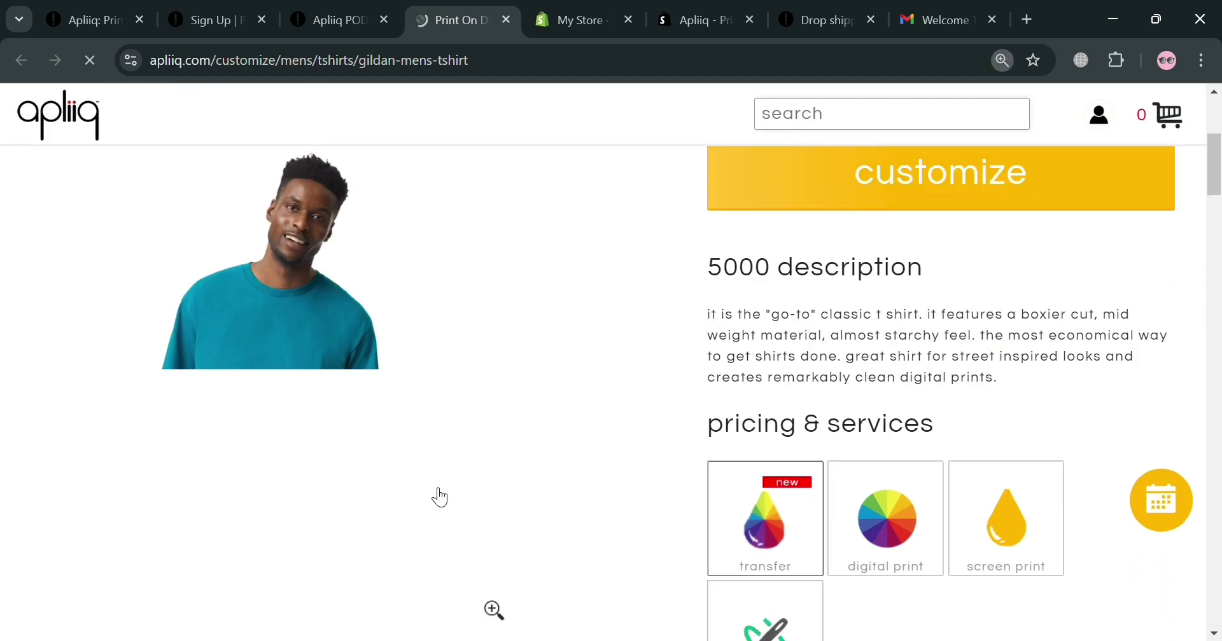
key("ctrl+minus")
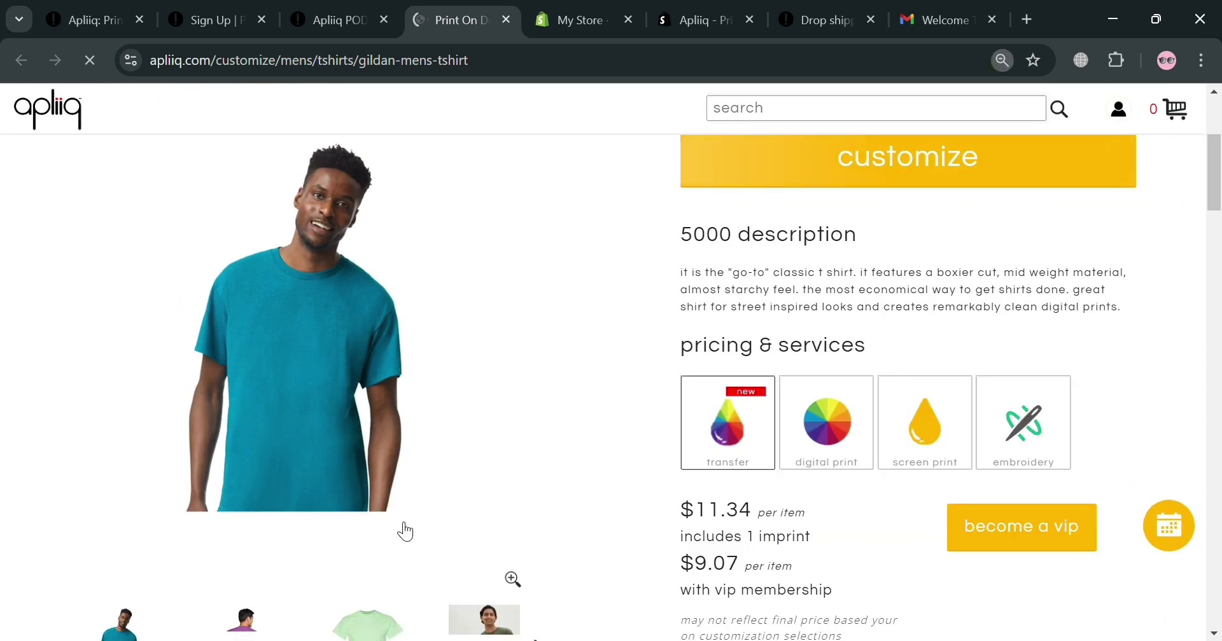
scroll(569, 393, "down", 1)
scroll(686, 433, "down", 2)
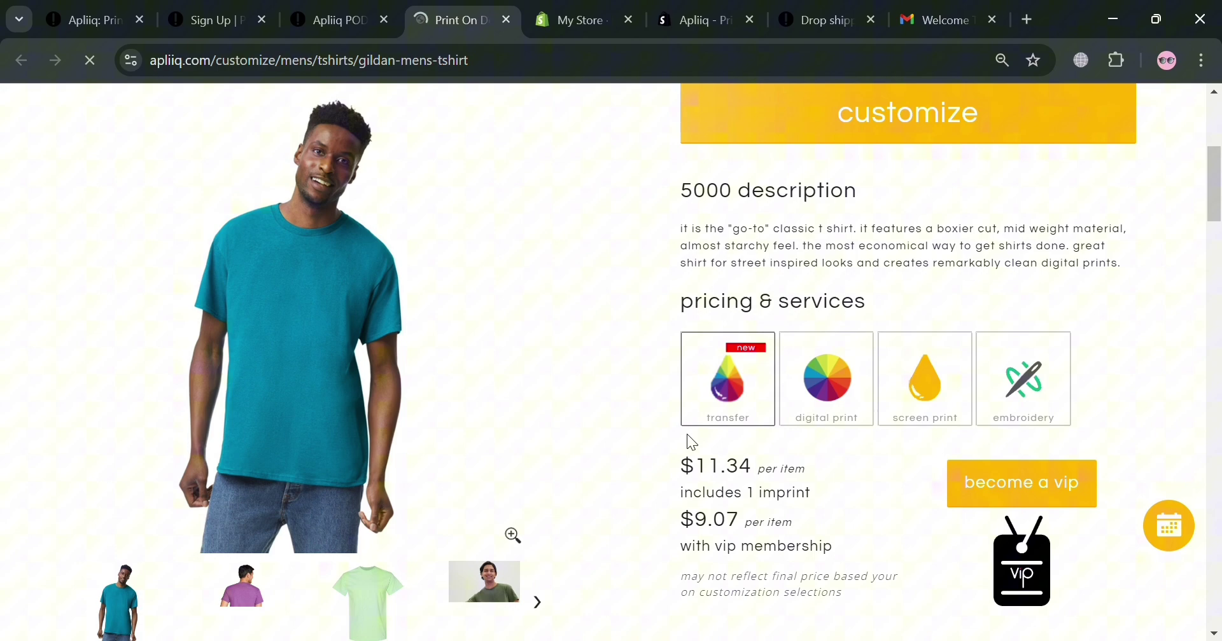
scroll(346, 503, "down", 3)
scroll(682, 458, "down", 5)
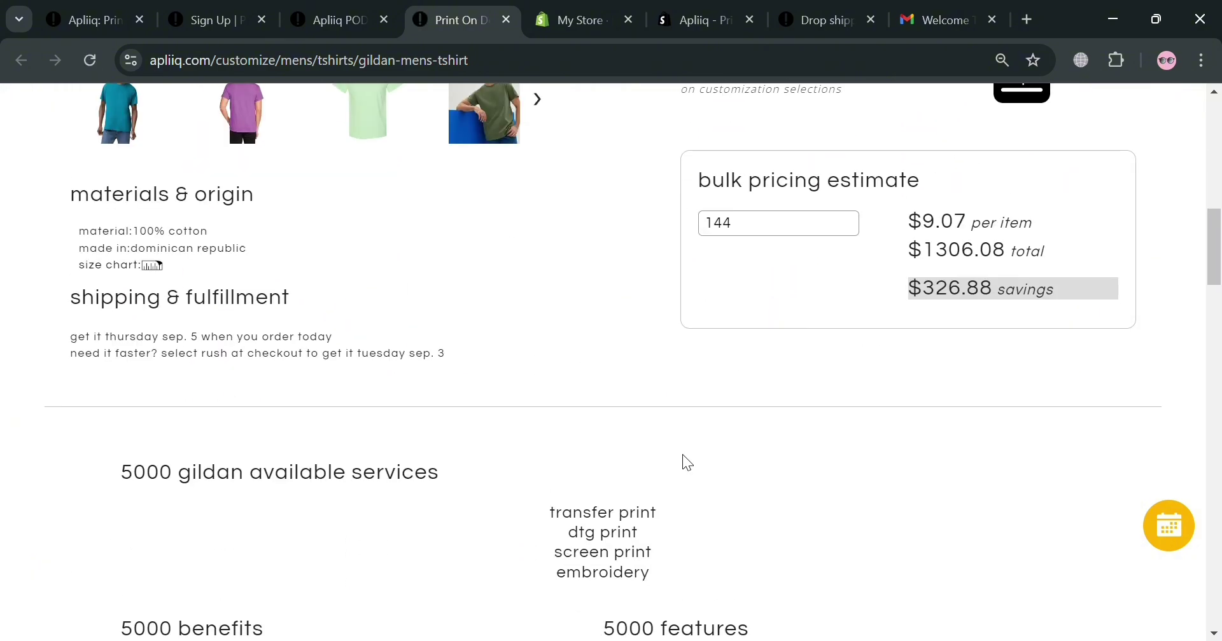
Step: Review the gildan (5000) t-shirt's customization area, covering the artwork and pocket options, garment colors and brand section
scroll(681, 455, "up", 10)
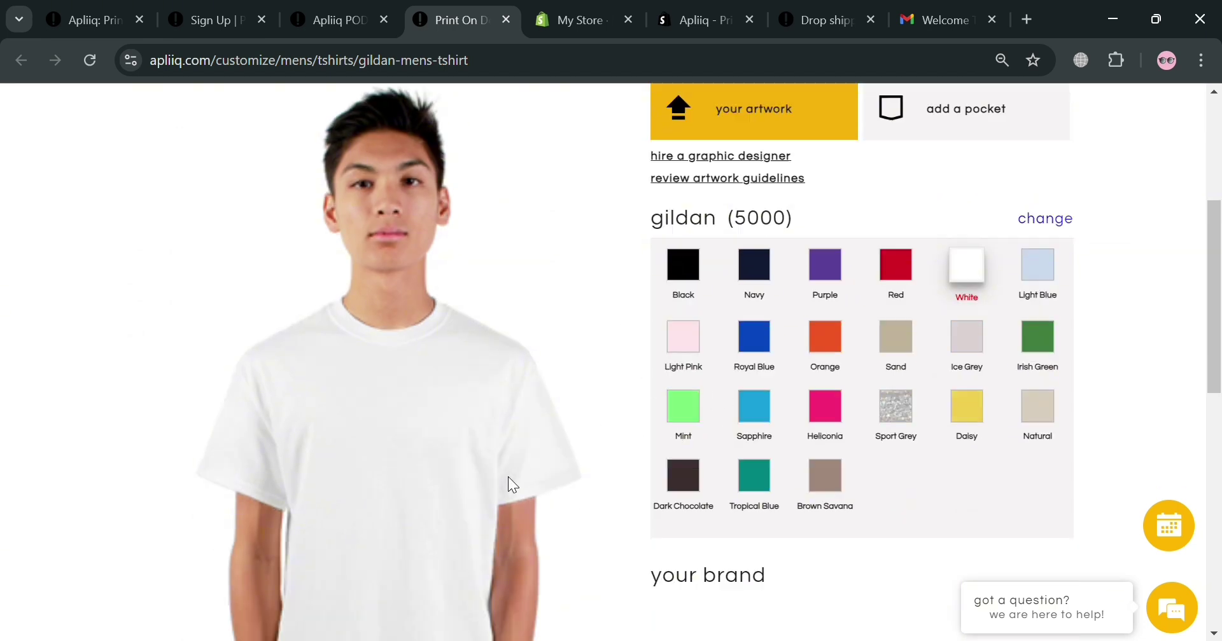
scroll(399, 509, "up", 5)
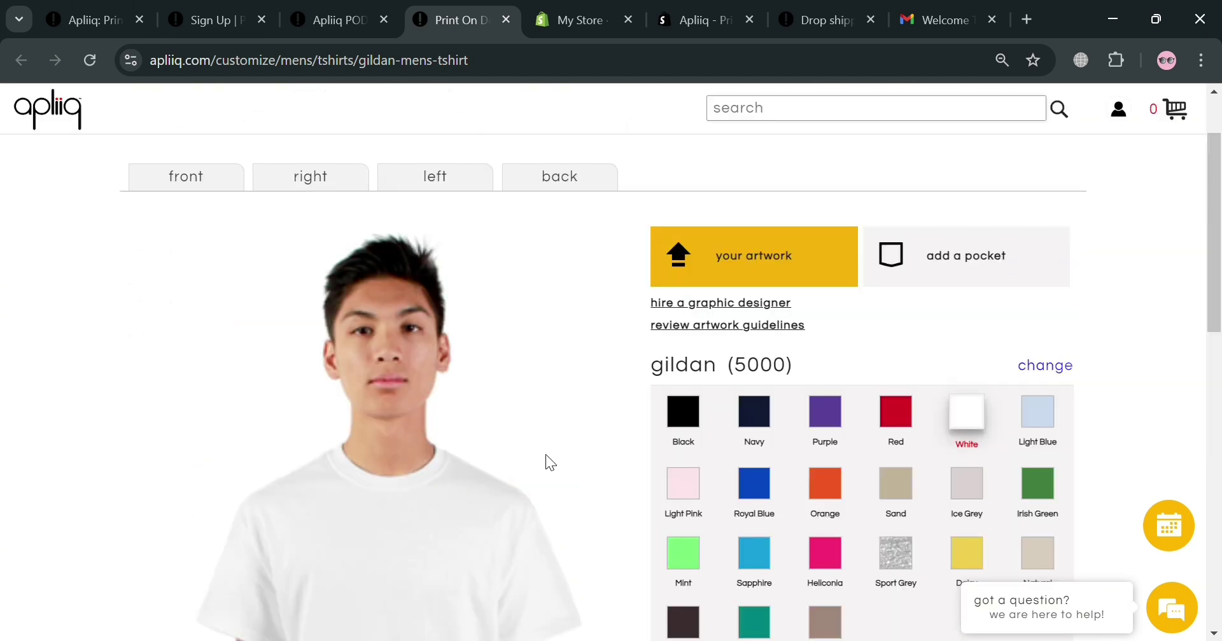
scroll(684, 420, "down", 6)
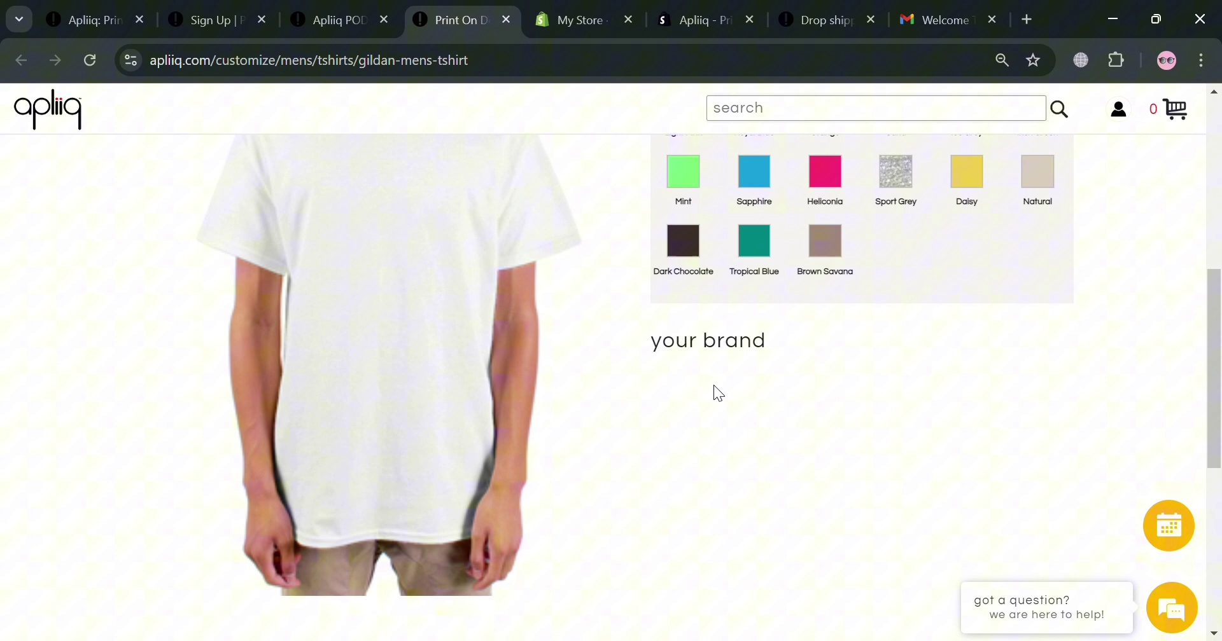
scroll(713, 387, "up", 3)
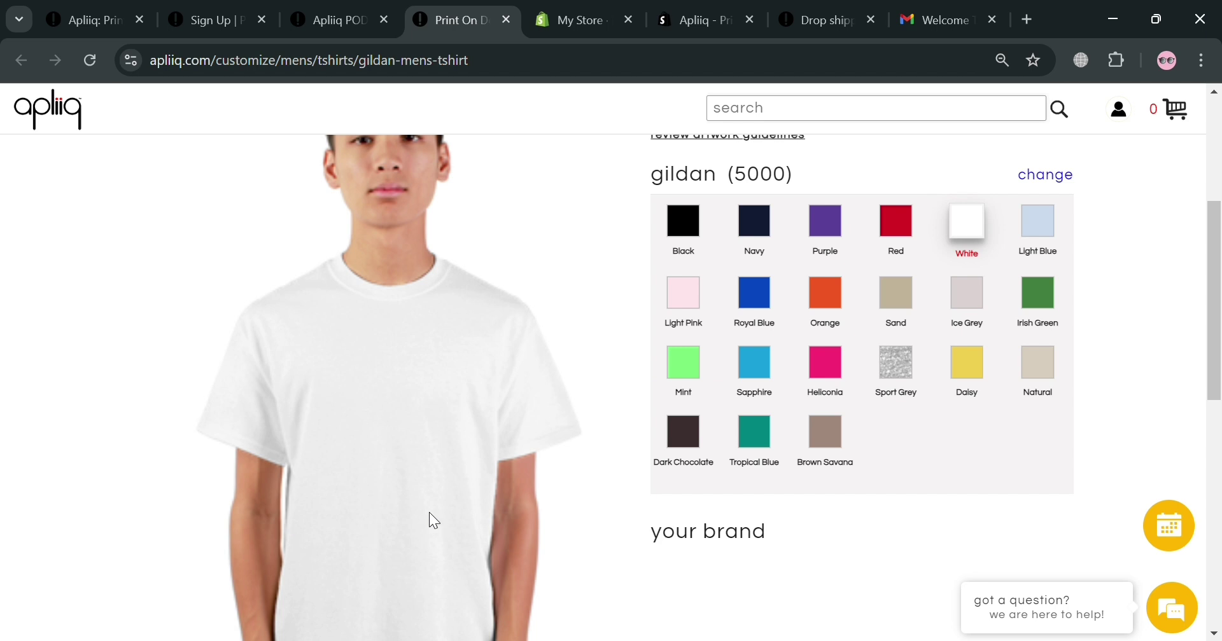
Step: Open Canva in a new browser tab and search its content for "Tshirt logo"
left_click(1026, 19)
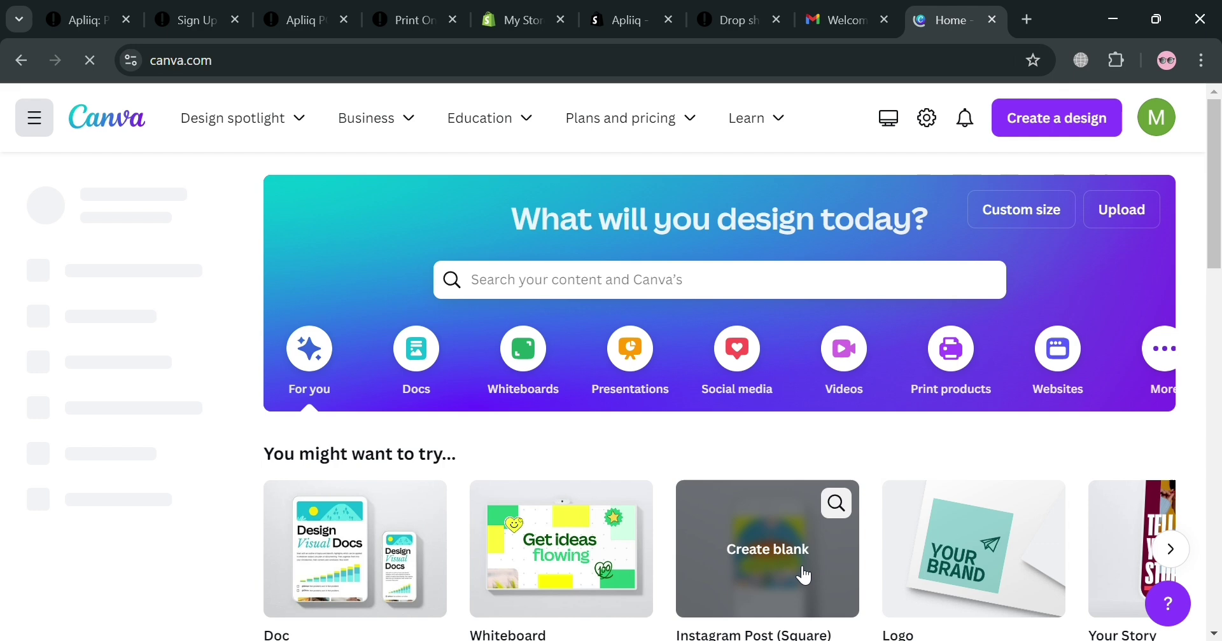
left_click(658, 293)
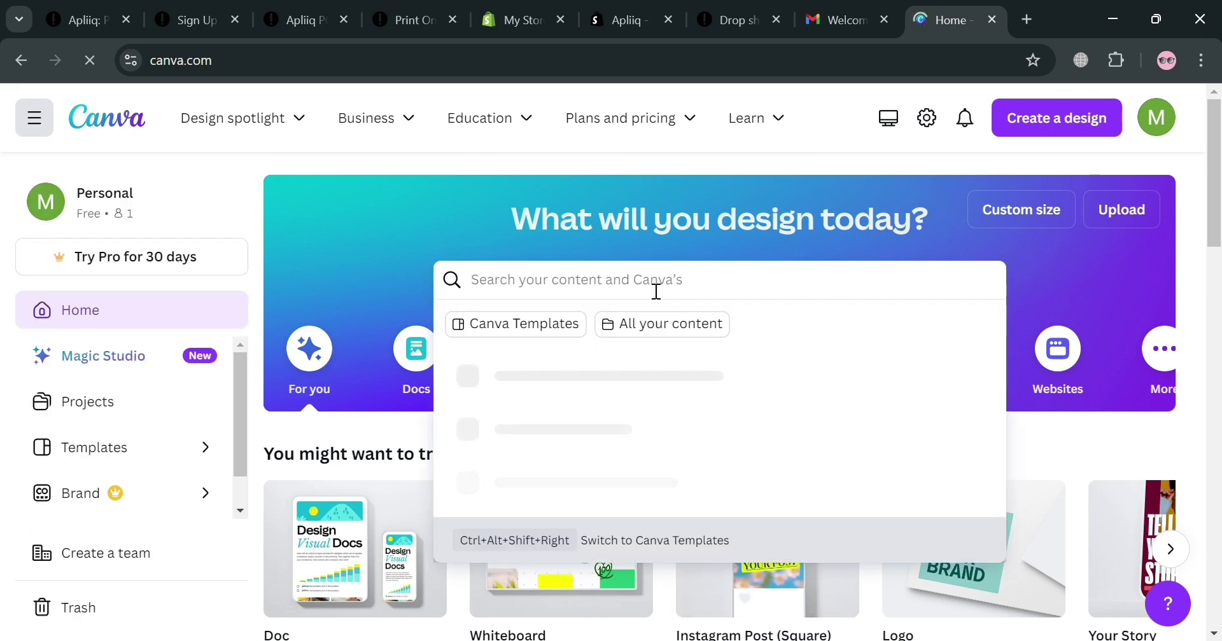
type("Tshir")
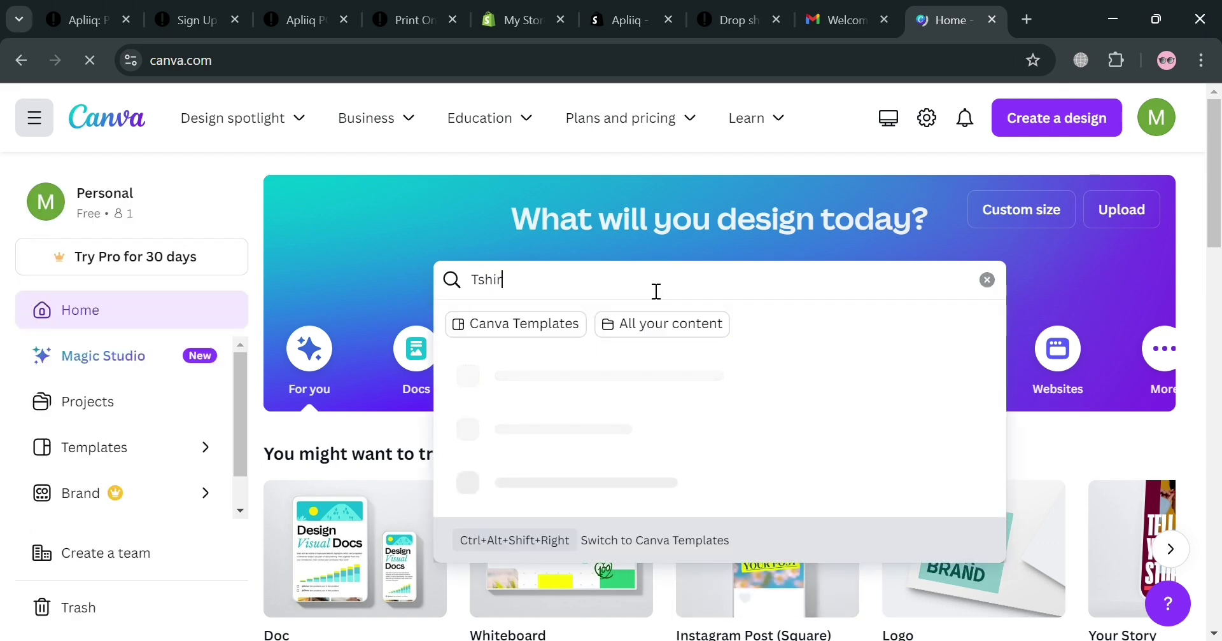
type("t logo")
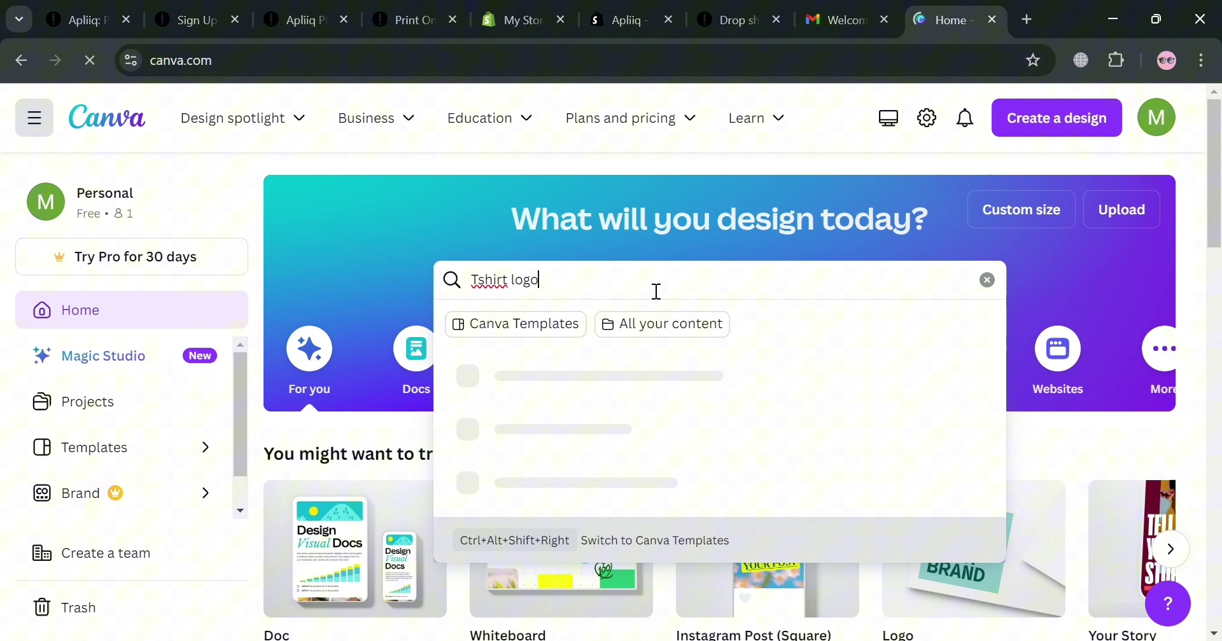
key("Return")
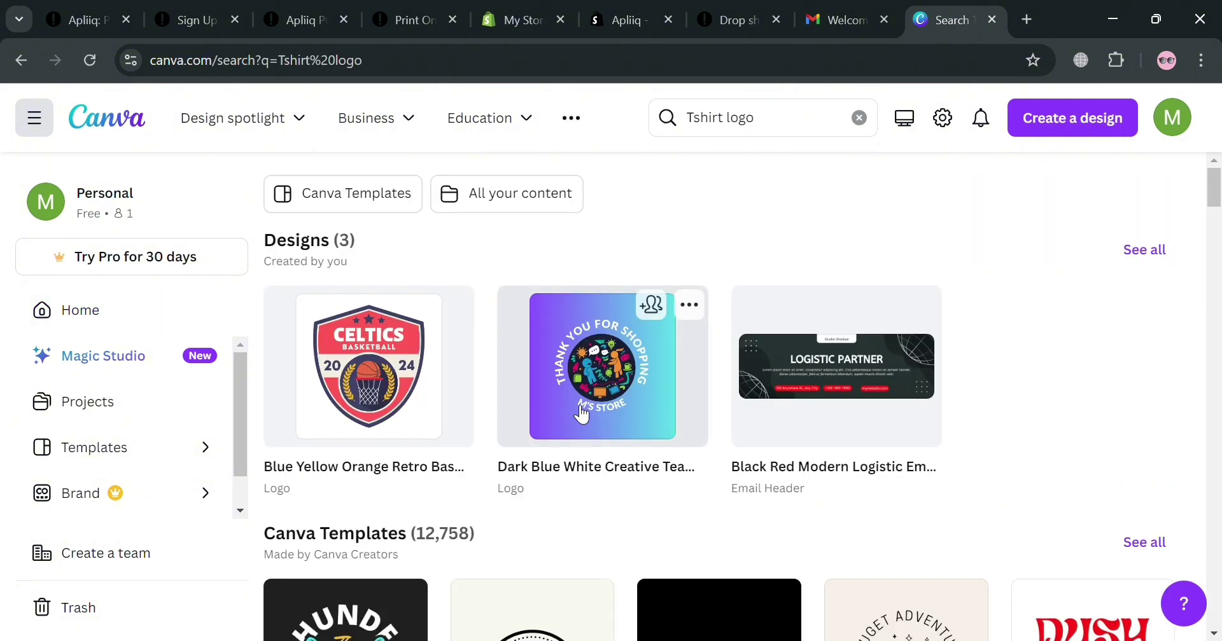
Step: Browse the t-shirt logo search results and show the full list of matching Canva templates
scroll(431, 496, "down", 6)
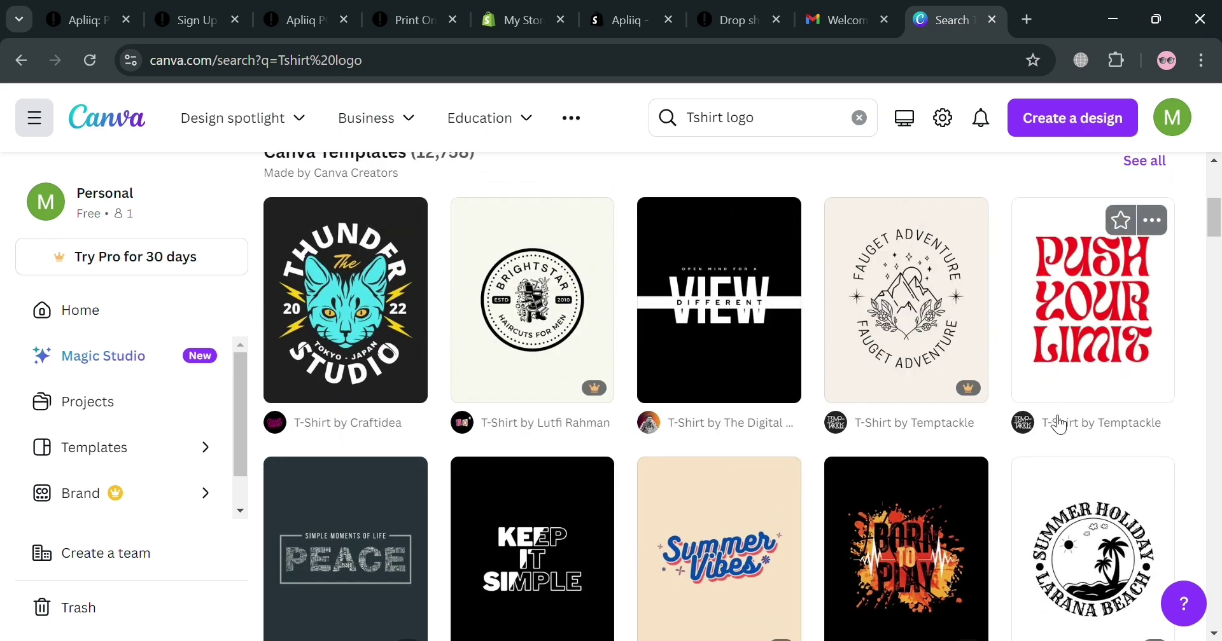
scroll(495, 497, "down", 3)
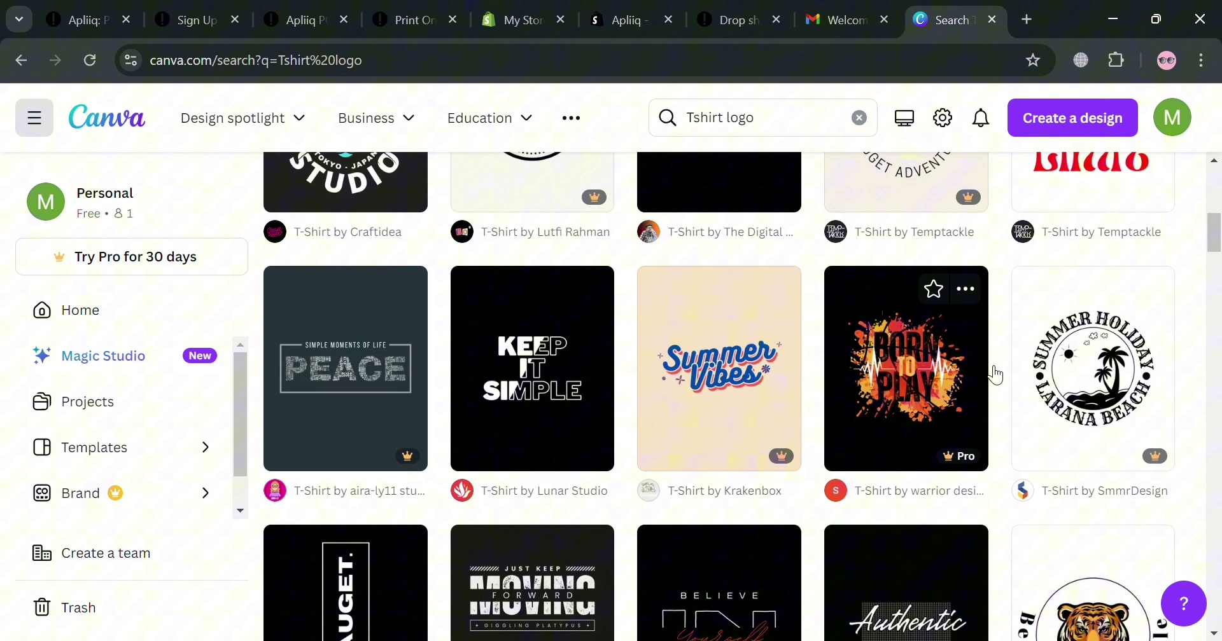
scroll(994, 380, "down", 3)
scroll(994, 382, "up", 9)
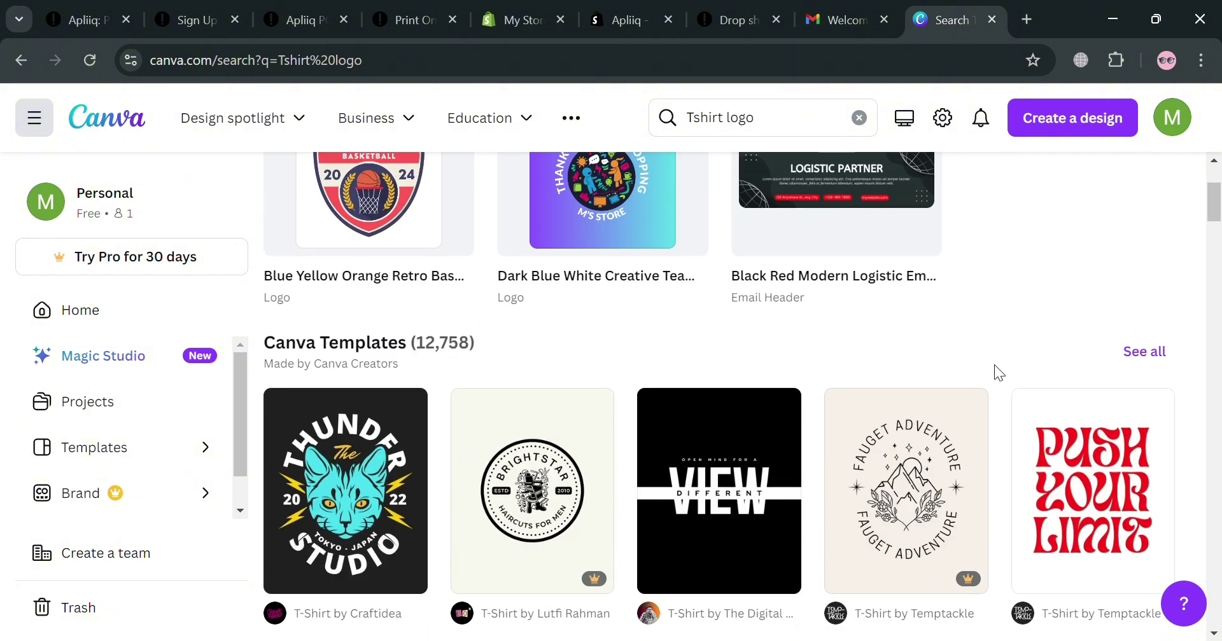
scroll(868, 398, "down", 3)
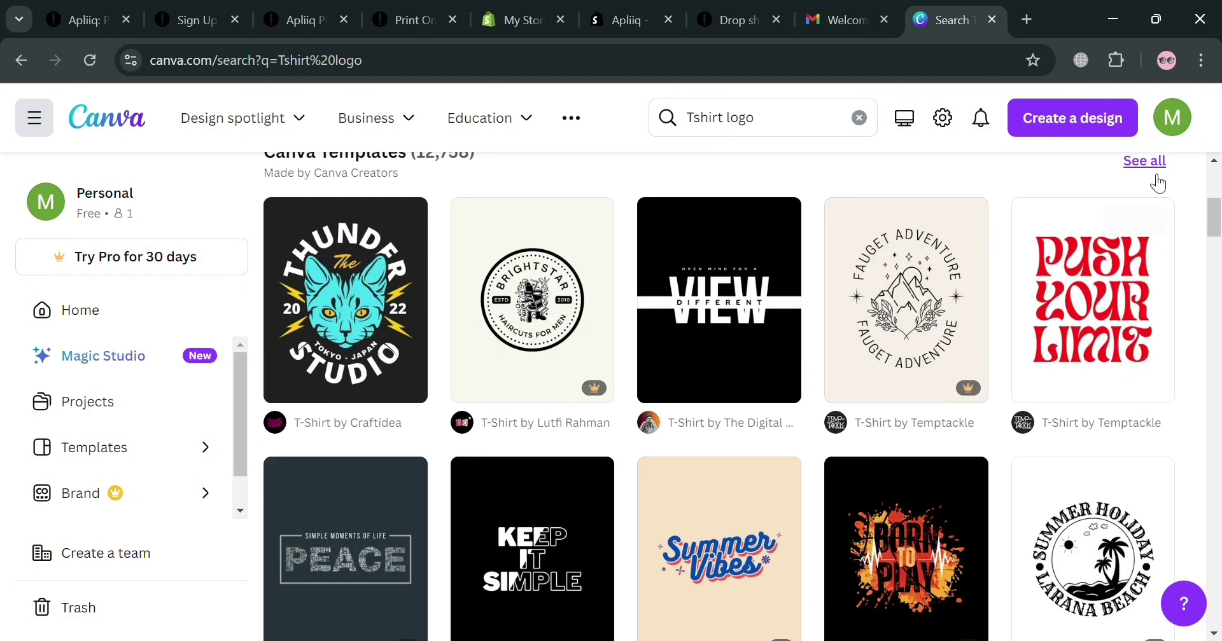
left_click(1144, 160)
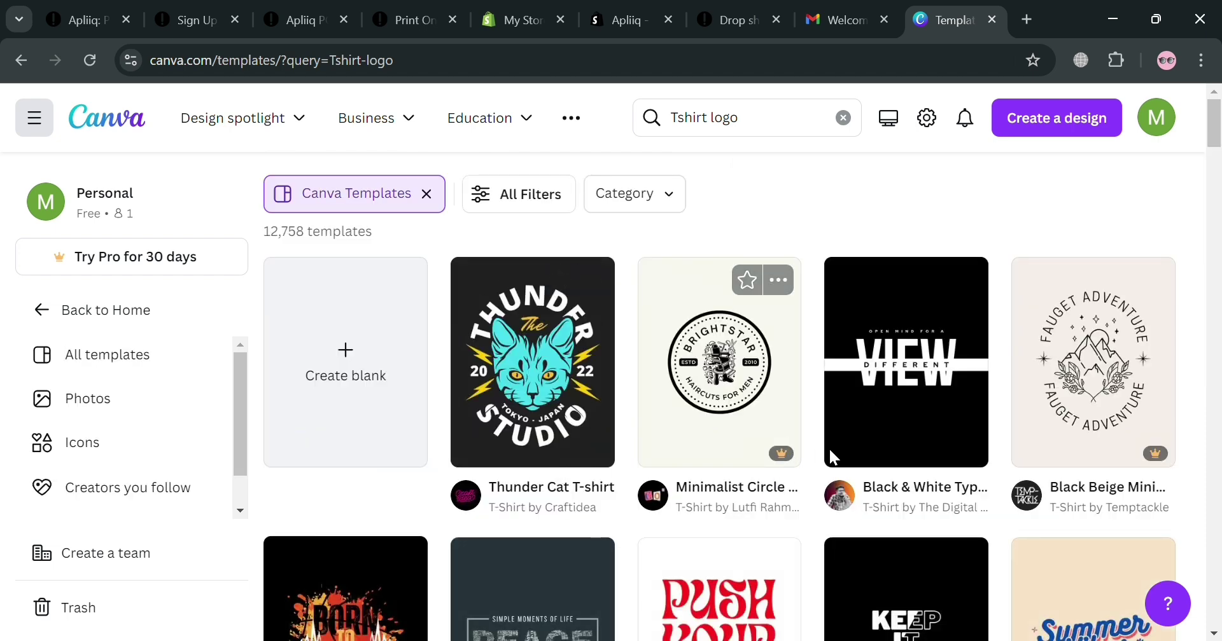
Step: Filter the t-shirt logo templates by price to show only Free ones
left_click(546, 194)
scroll(105, 353, "down", 10)
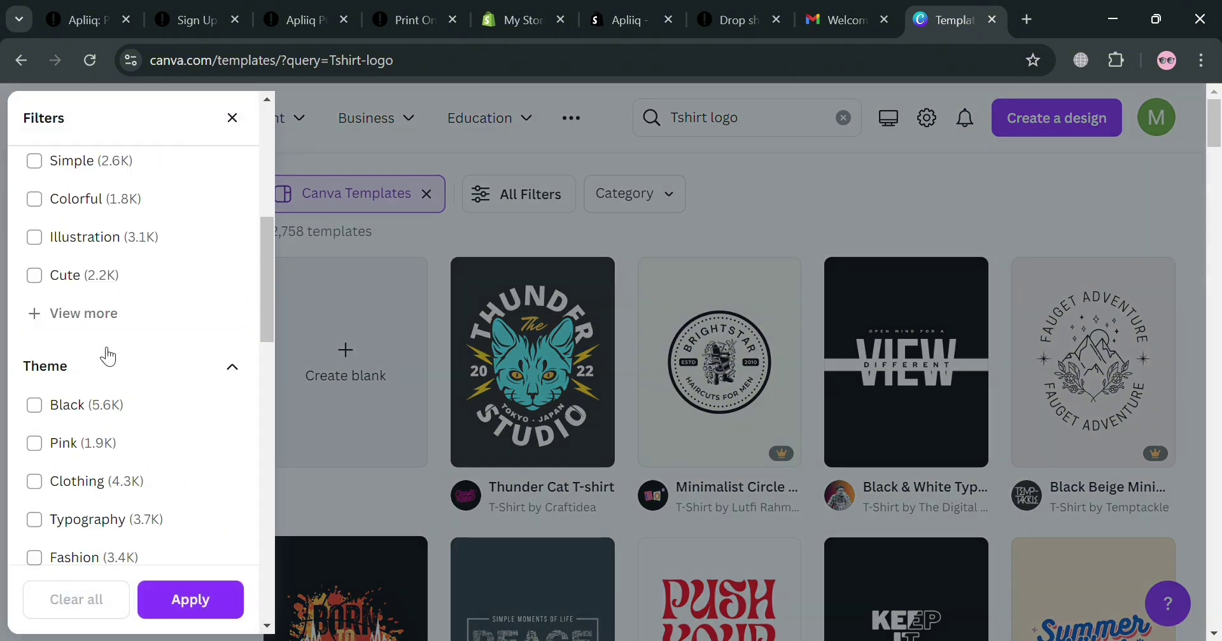
scroll(105, 355, "down", 10)
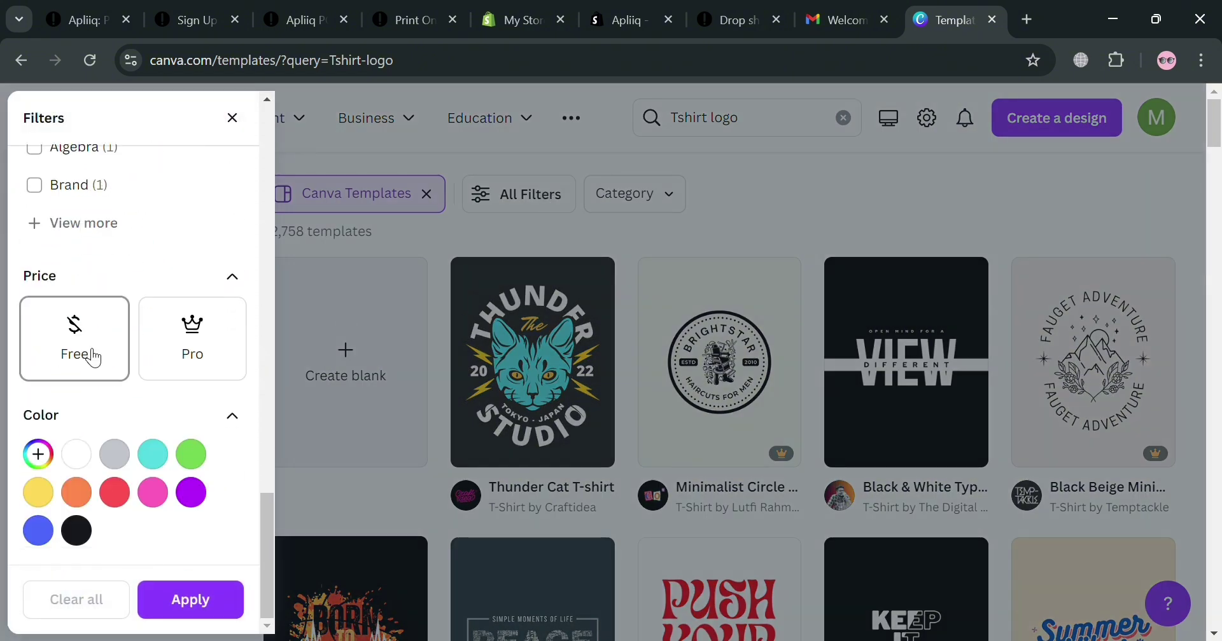
left_click(93, 358)
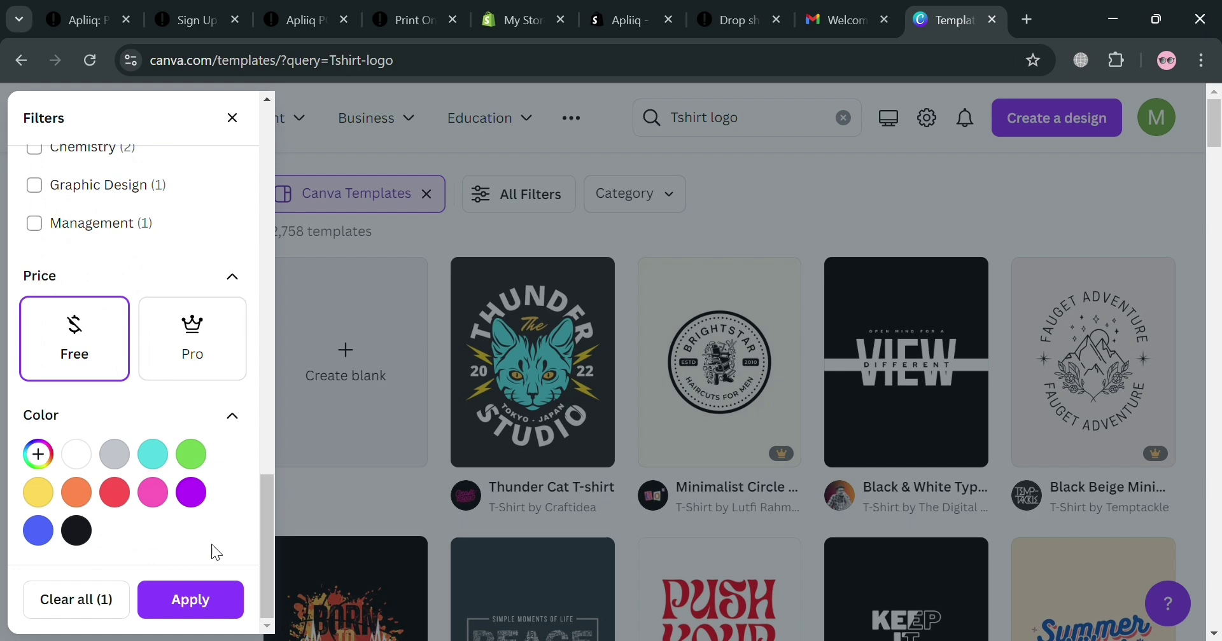
left_click(218, 610)
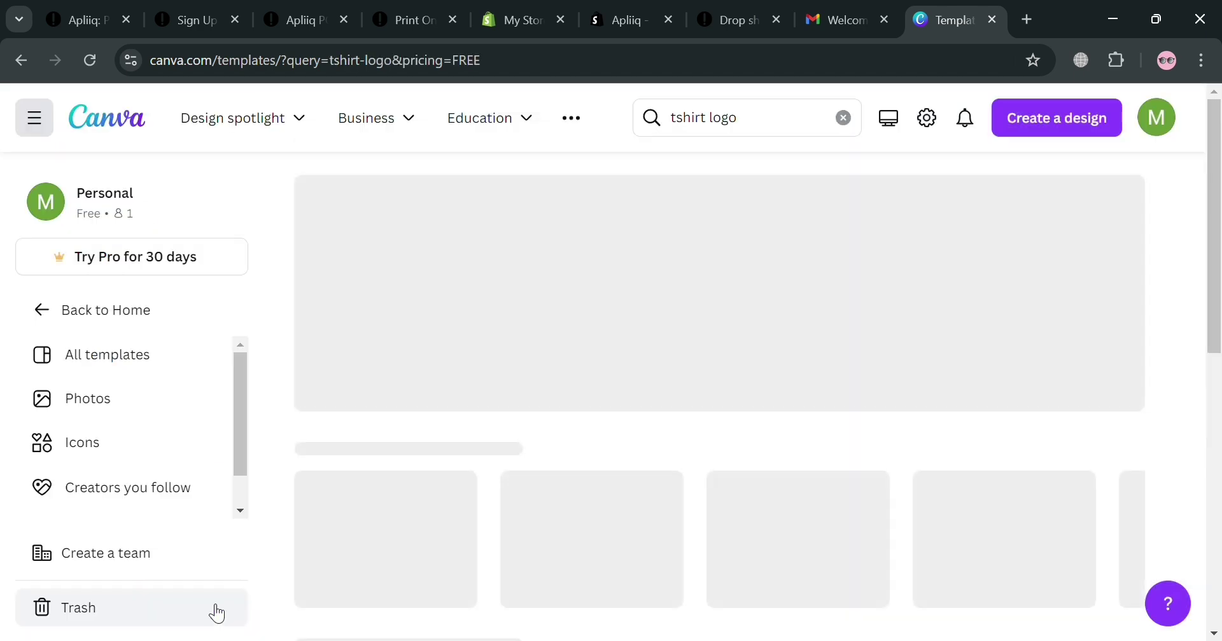
Step: Browse the free t-shirt templates and open the blue and cream "Long Live Cowgirls" design for editing
scroll(936, 385, "down", 3)
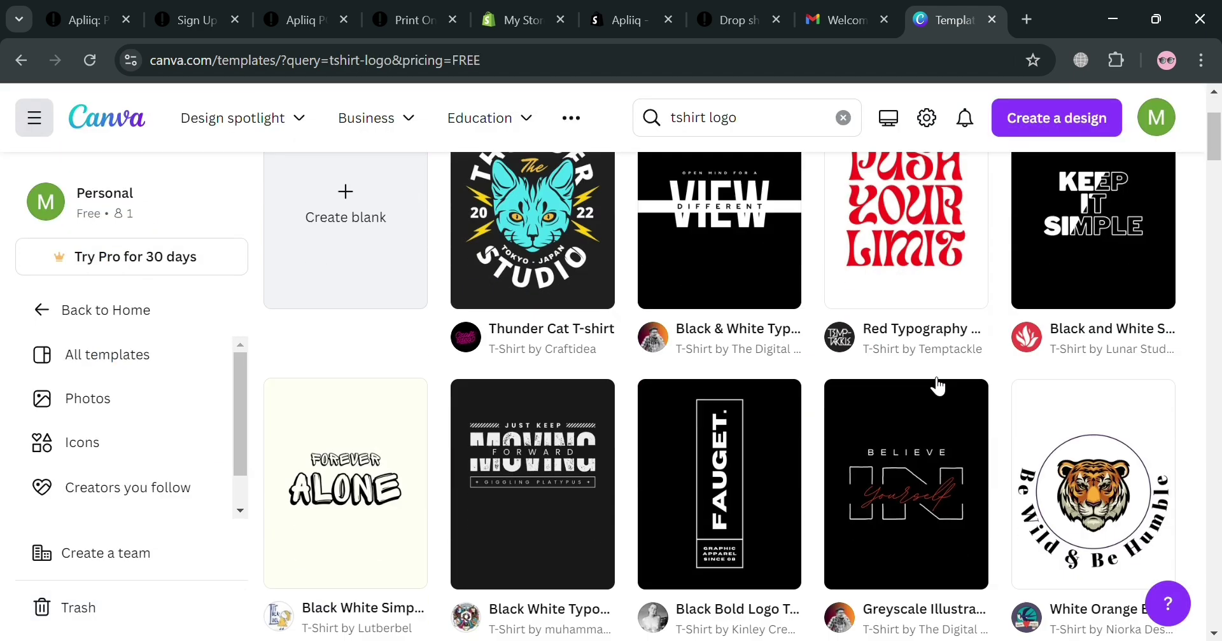
scroll(856, 555, "down", 2)
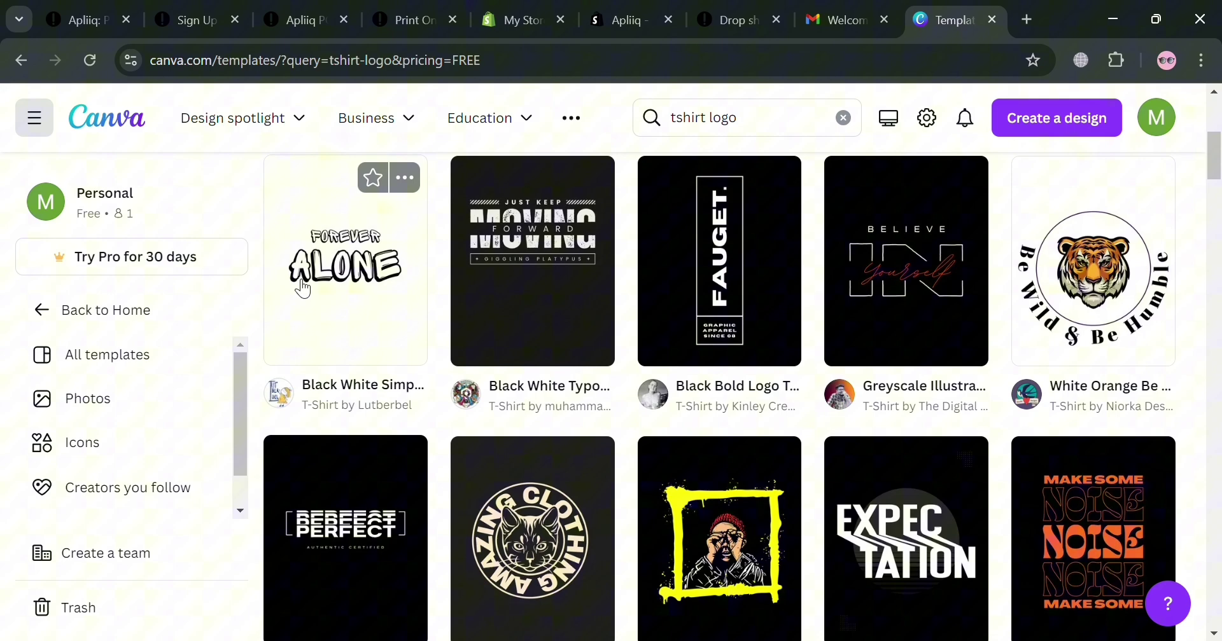
scroll(563, 431, "down", 4)
scroll(563, 431, "down", 4)
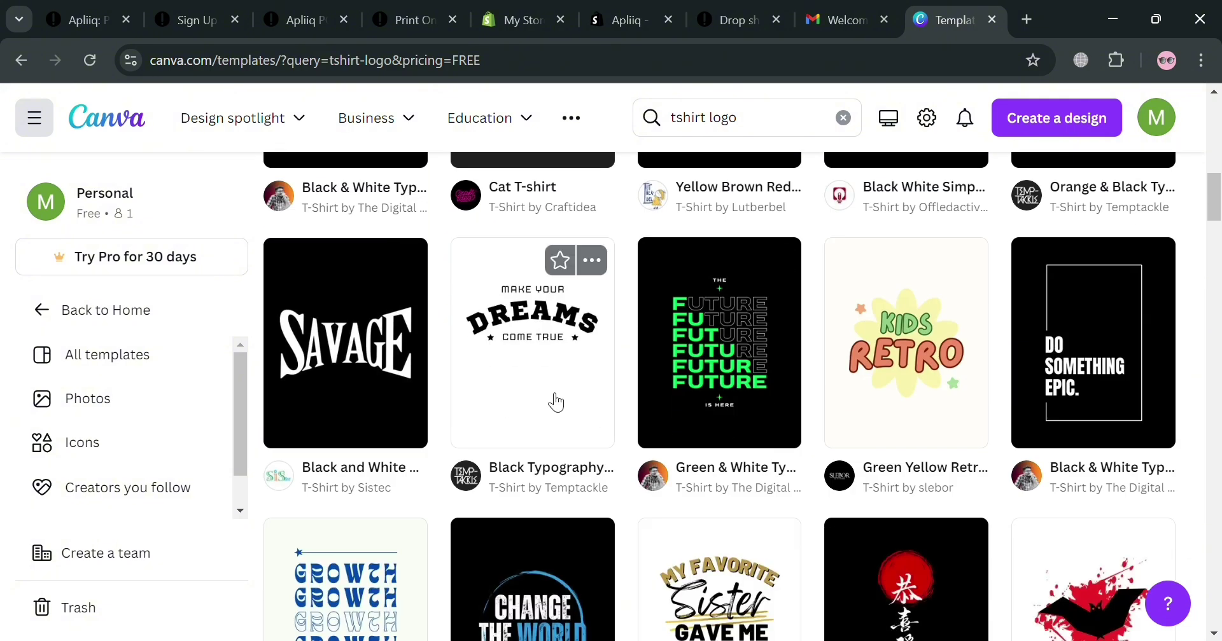
scroll(976, 384, "down", 5)
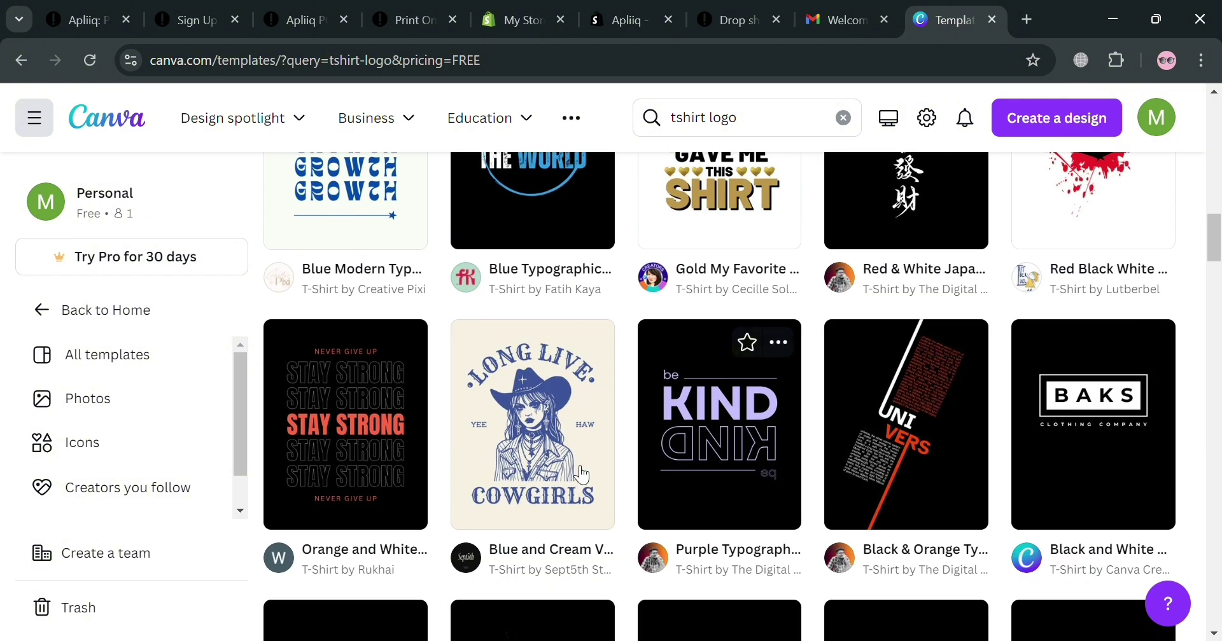
scroll(560, 480, "down", 4)
scroll(651, 469, "up", 4)
left_click(520, 548)
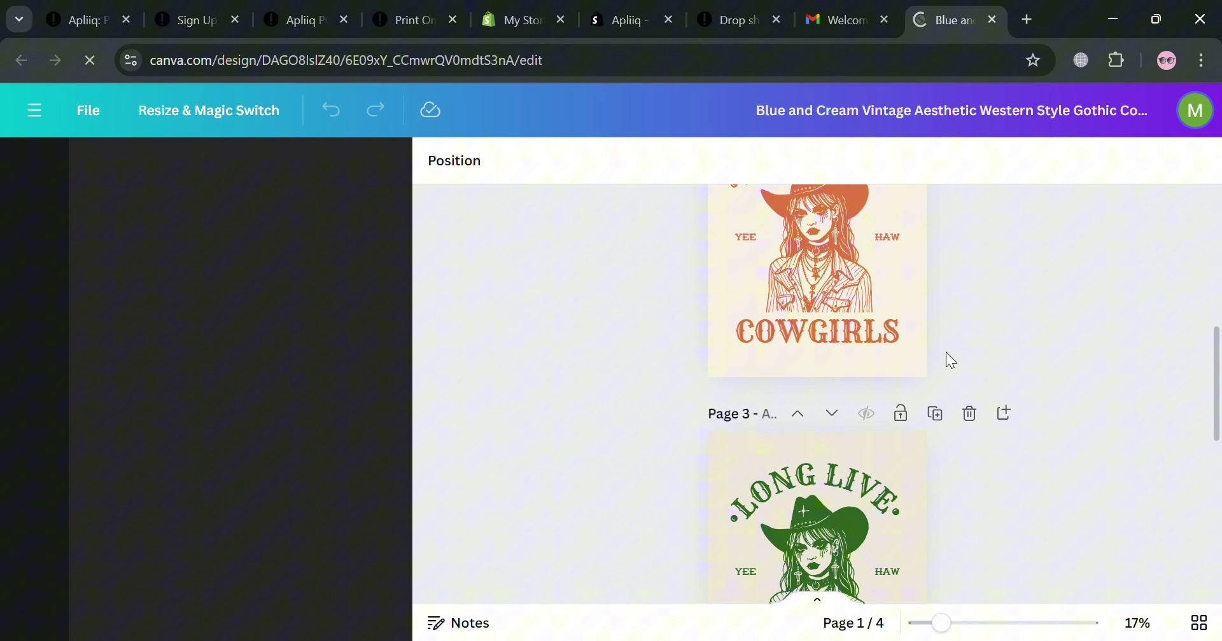
Step: Look through the color variations on the cowgirl template's pages and return to page 1
scroll(914, 393, "down", 8)
scroll(914, 394, "up", 15)
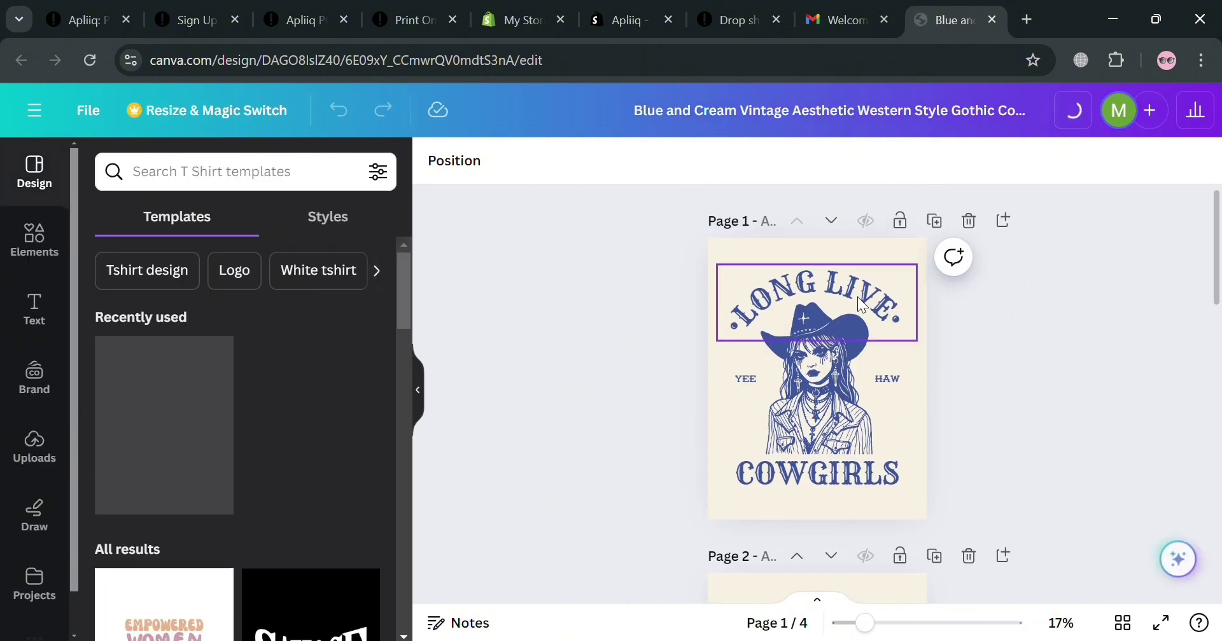
left_click(598, 468)
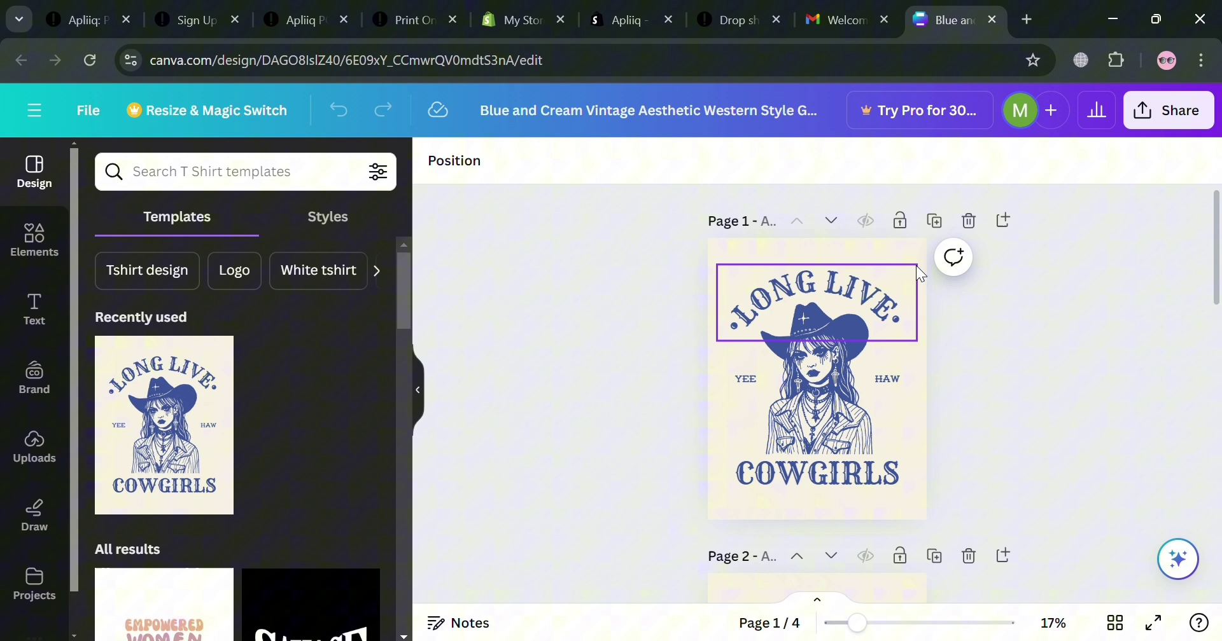
Step: Download only page 1 of the cowgirl design as a PNG file
left_click(1206, 119)
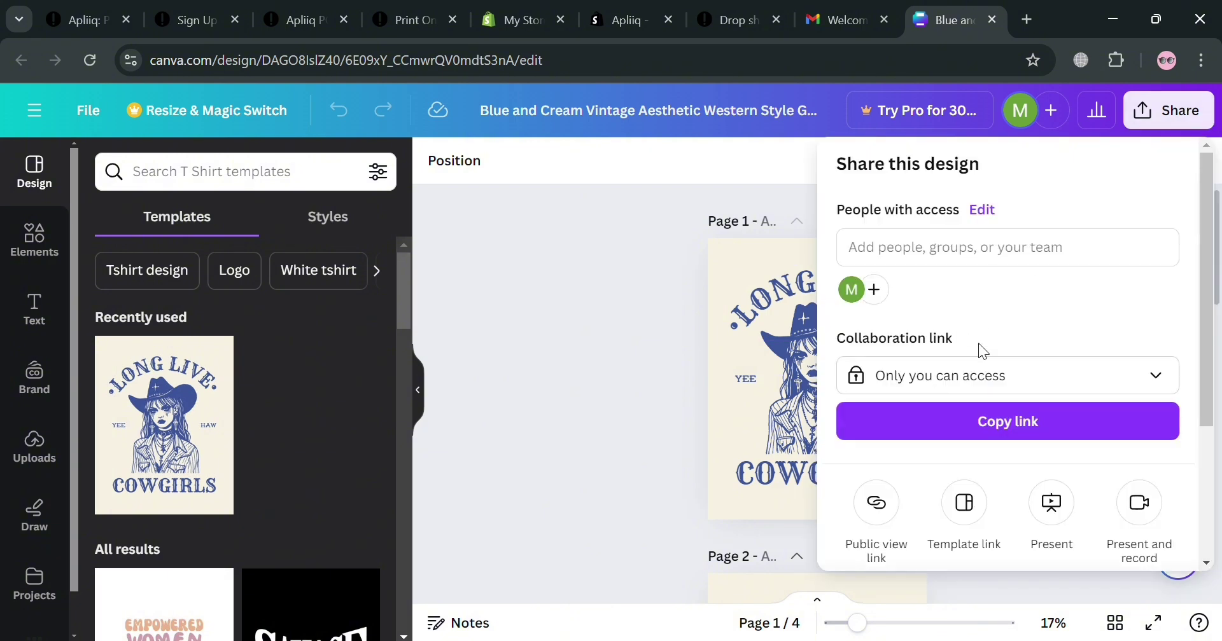
scroll(1016, 447, "down", 3)
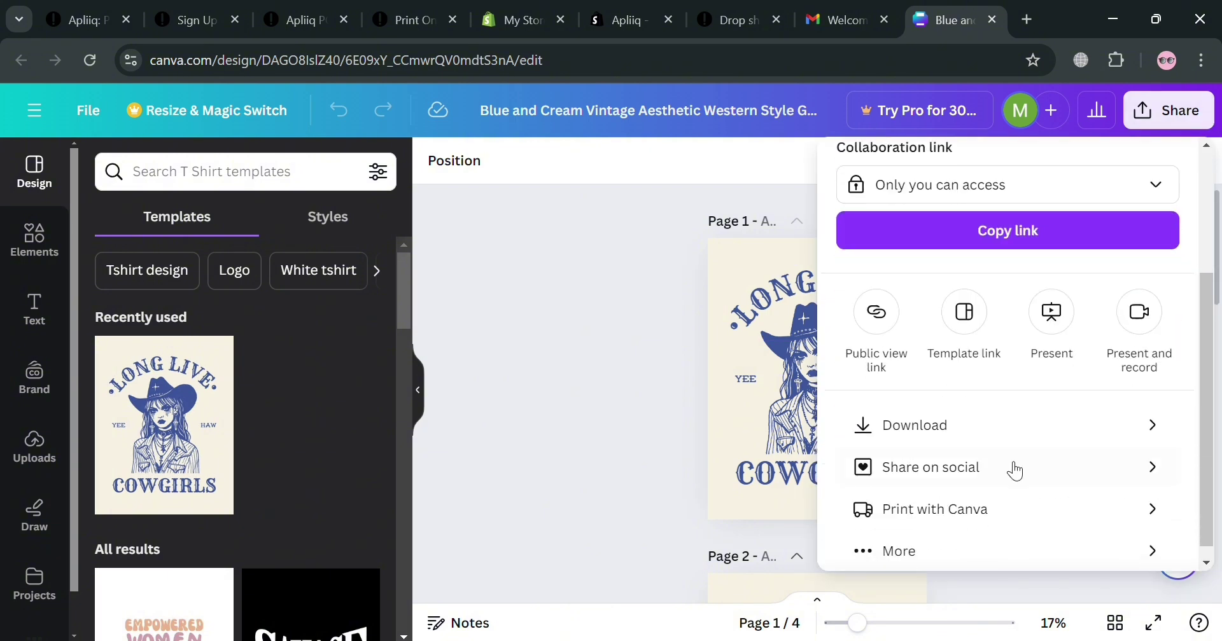
left_click(1103, 433)
scroll(960, 490, "down", 1)
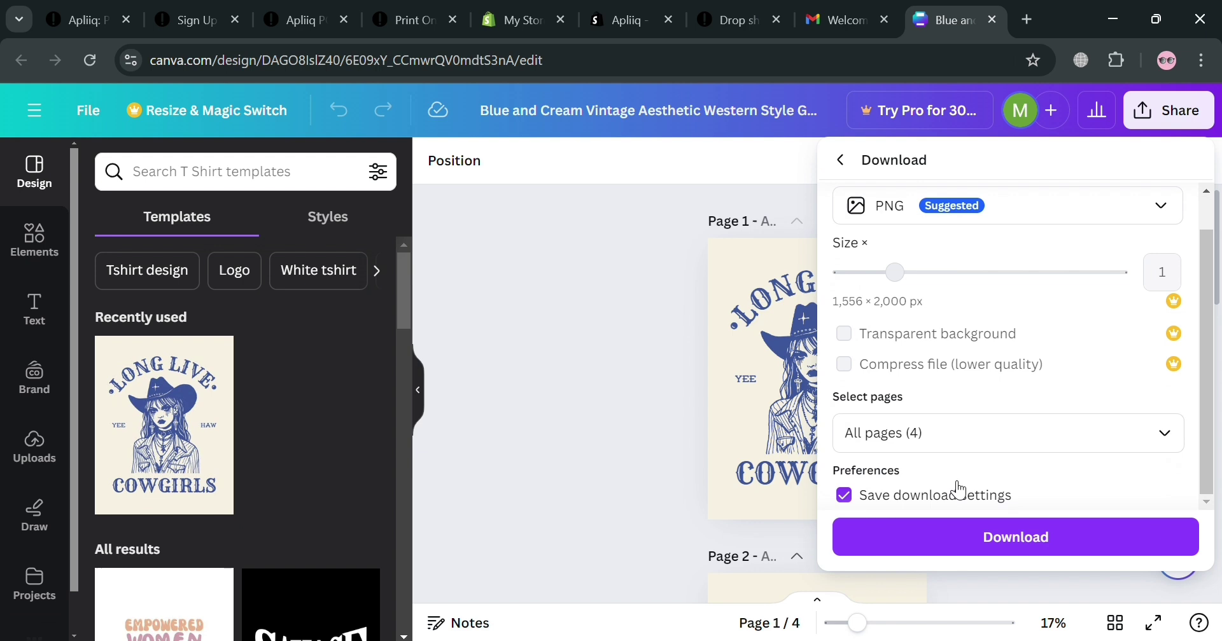
left_click(1090, 429)
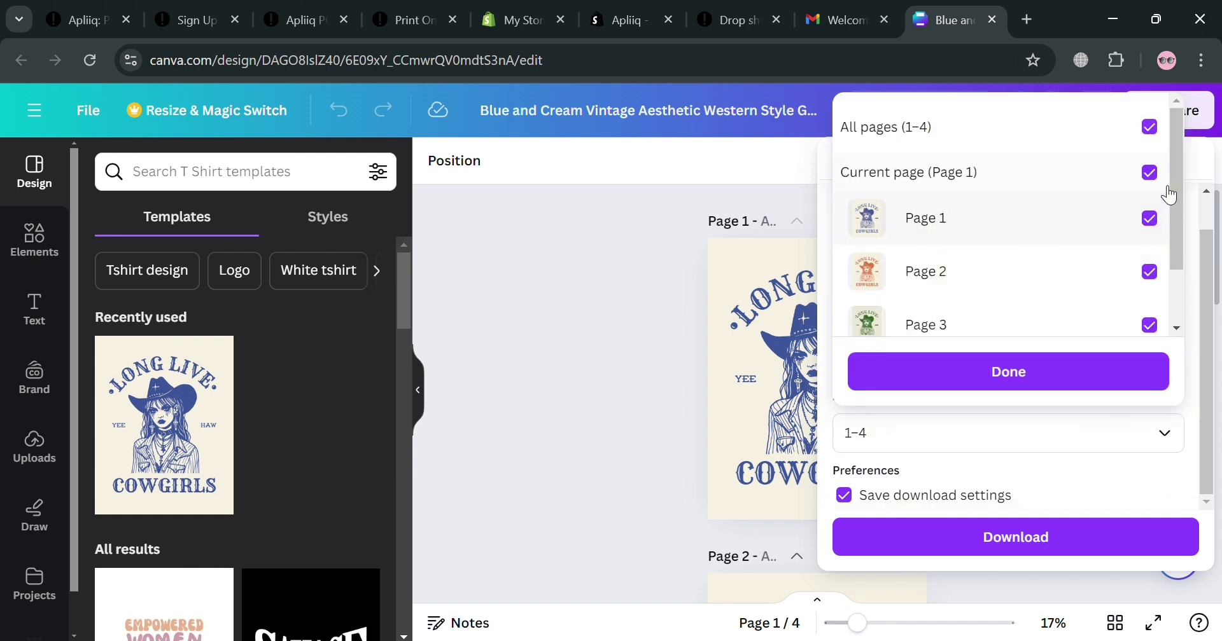
left_click(1149, 127)
left_click(1149, 218)
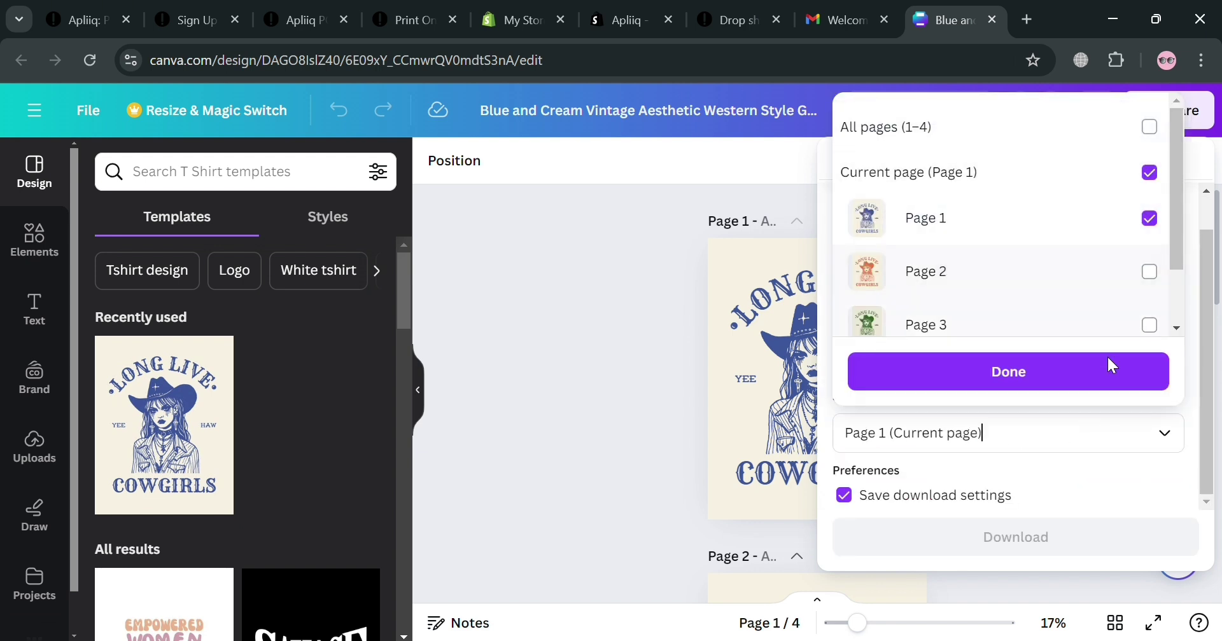
left_click(988, 538)
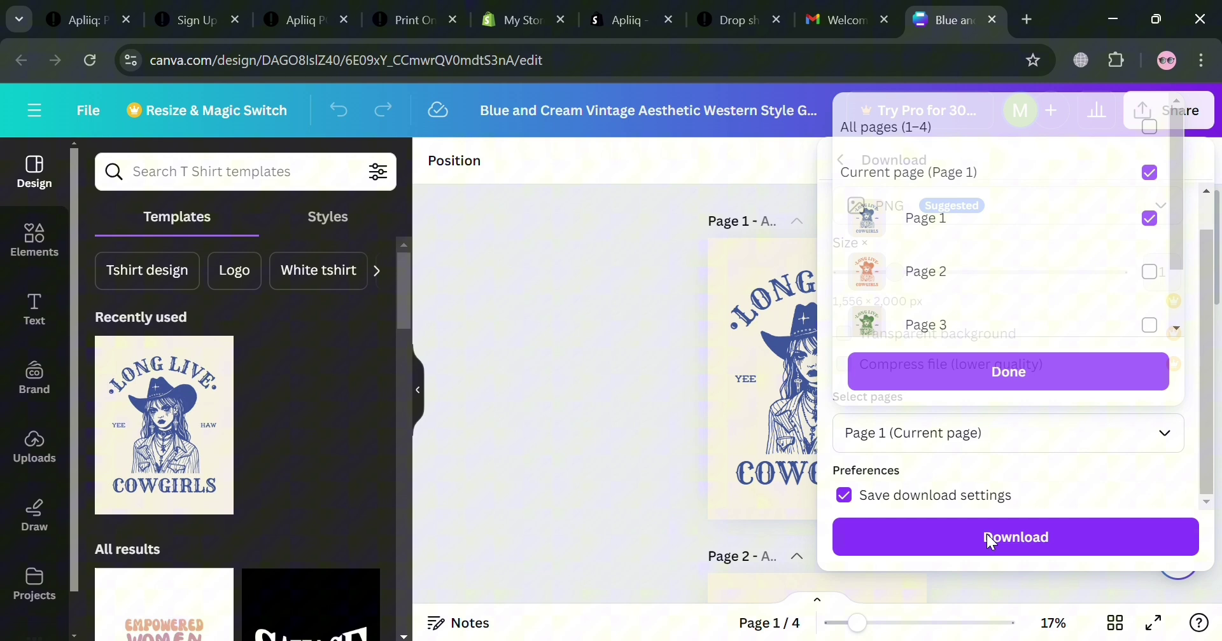
left_click(996, 548)
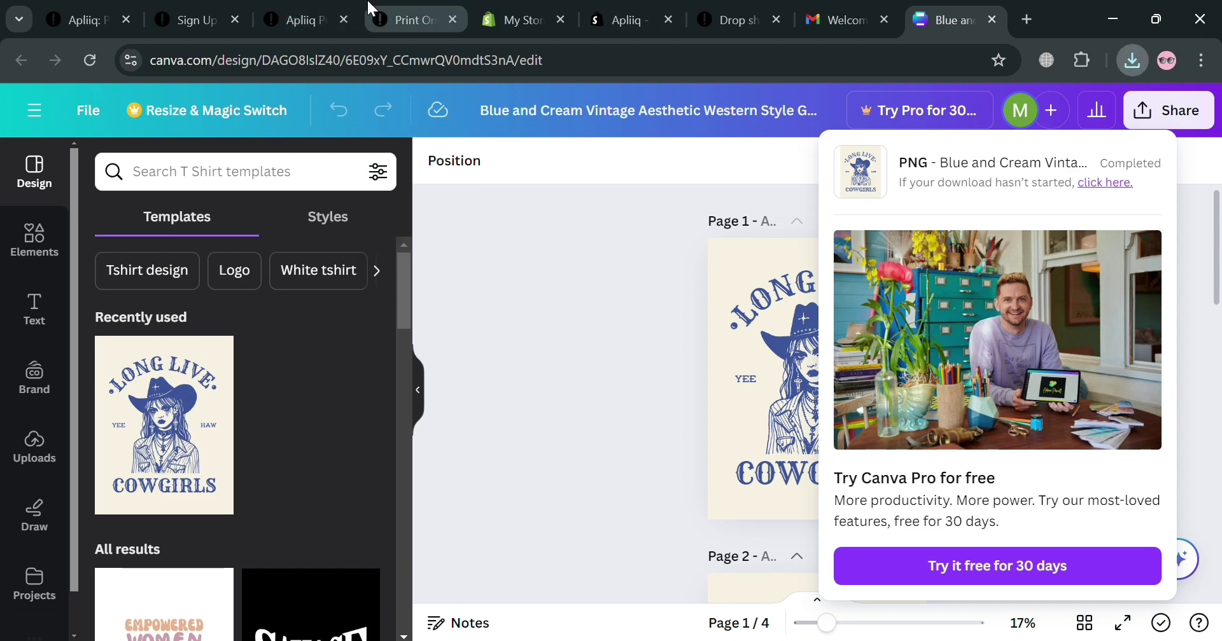
Step: Return to Apliiq's gildan mens tshirt page and look over its artwork upload option and garment colors
left_click(408, 7)
scroll(778, 489, "up", 3)
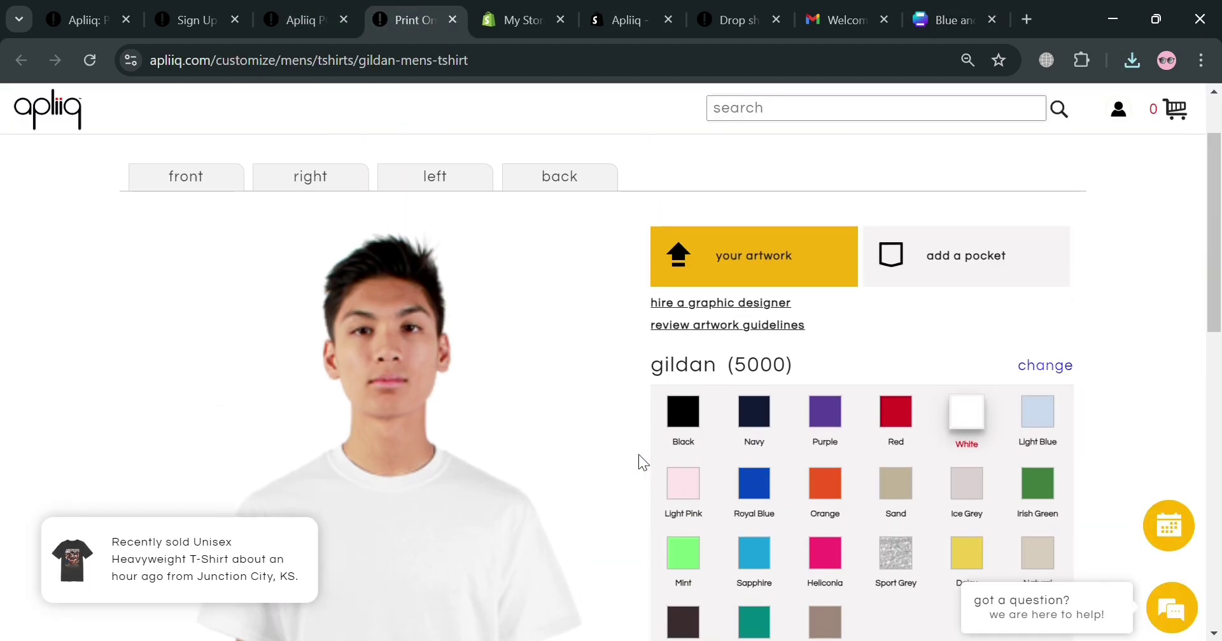
scroll(533, 475, "down", 1)
scroll(726, 300, "up", 3)
scroll(798, 381, "down", 2)
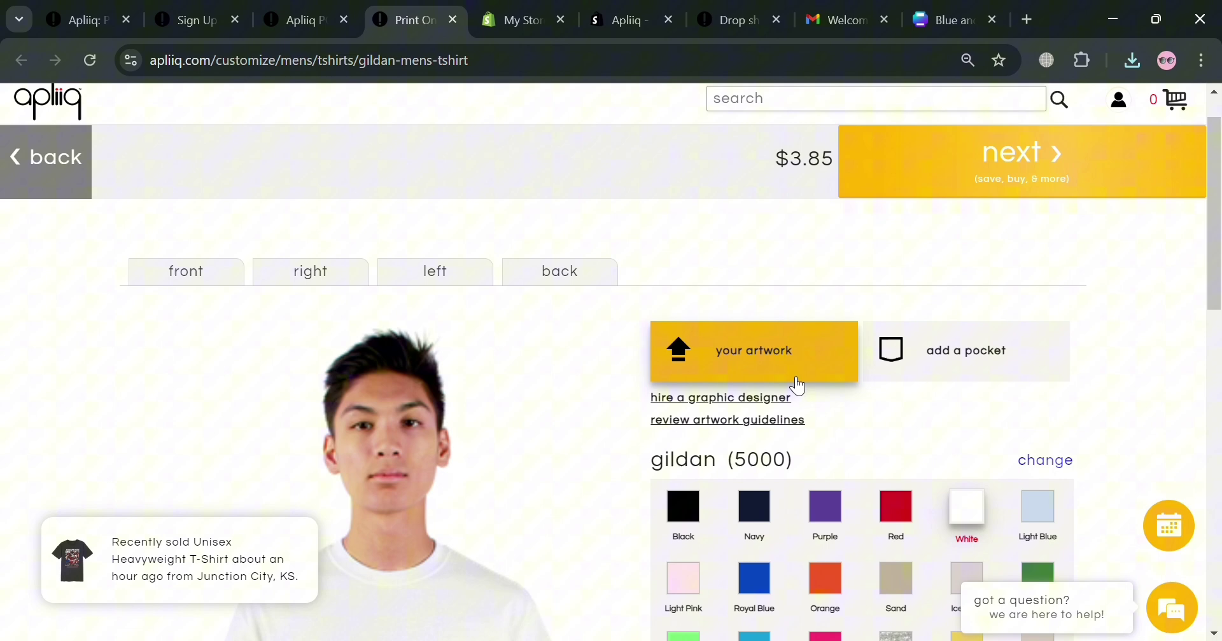
scroll(732, 569, "down", 3)
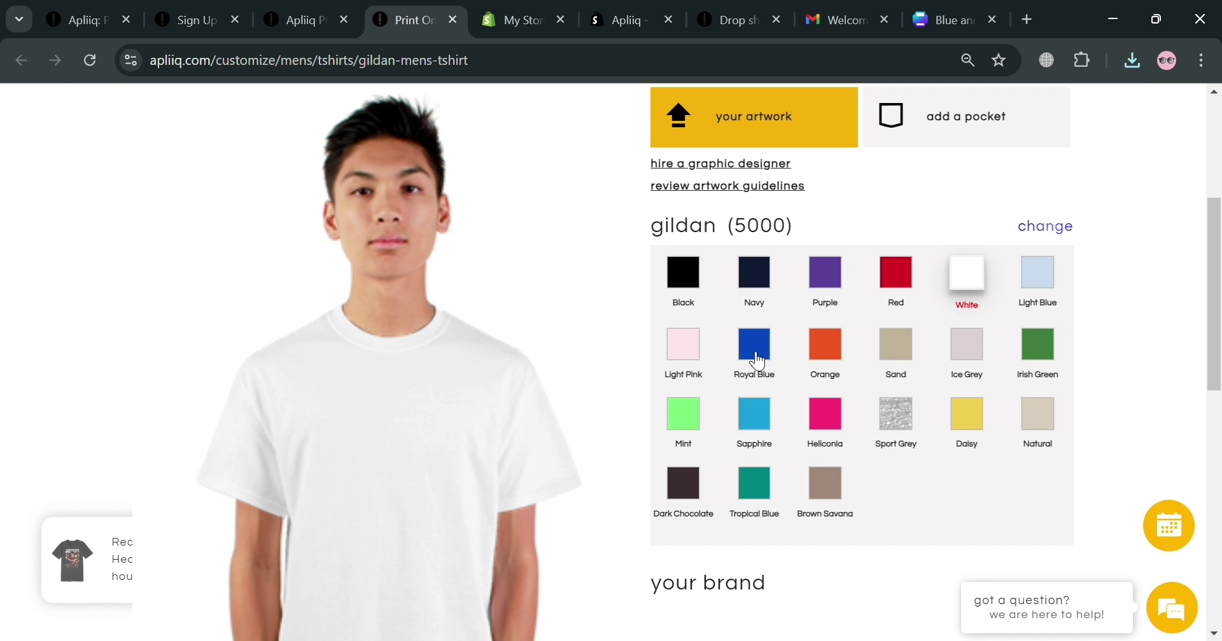
Step: Preview the Gildan t-shirt in Royal Blue and return it to White
left_click(753, 343)
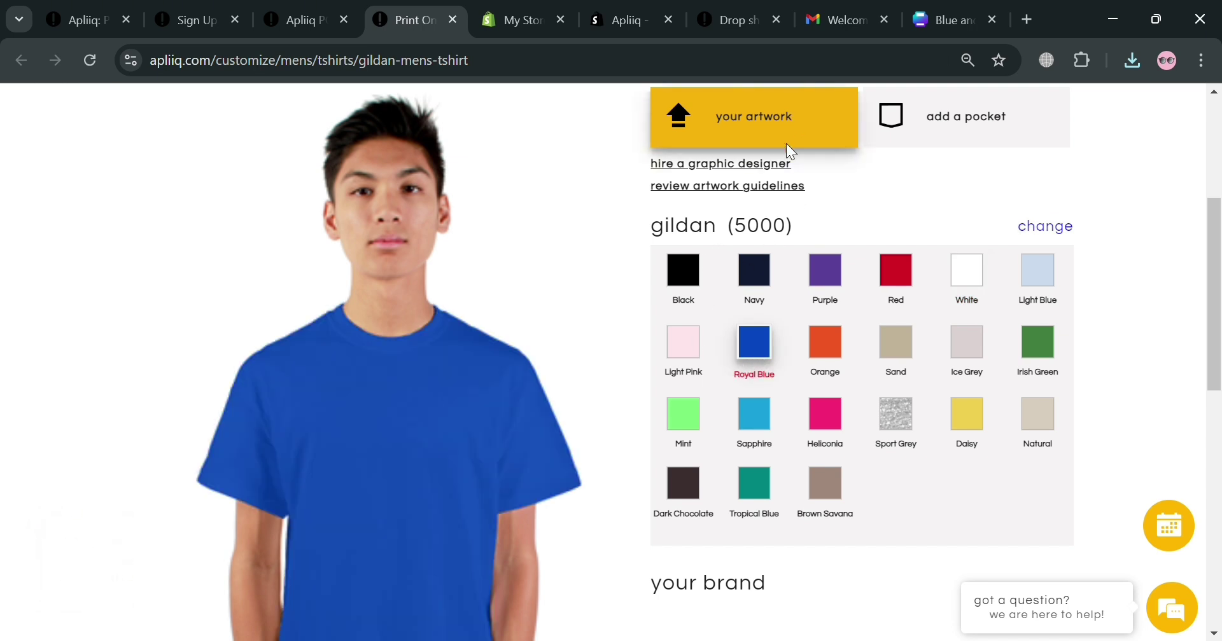
left_click(974, 283)
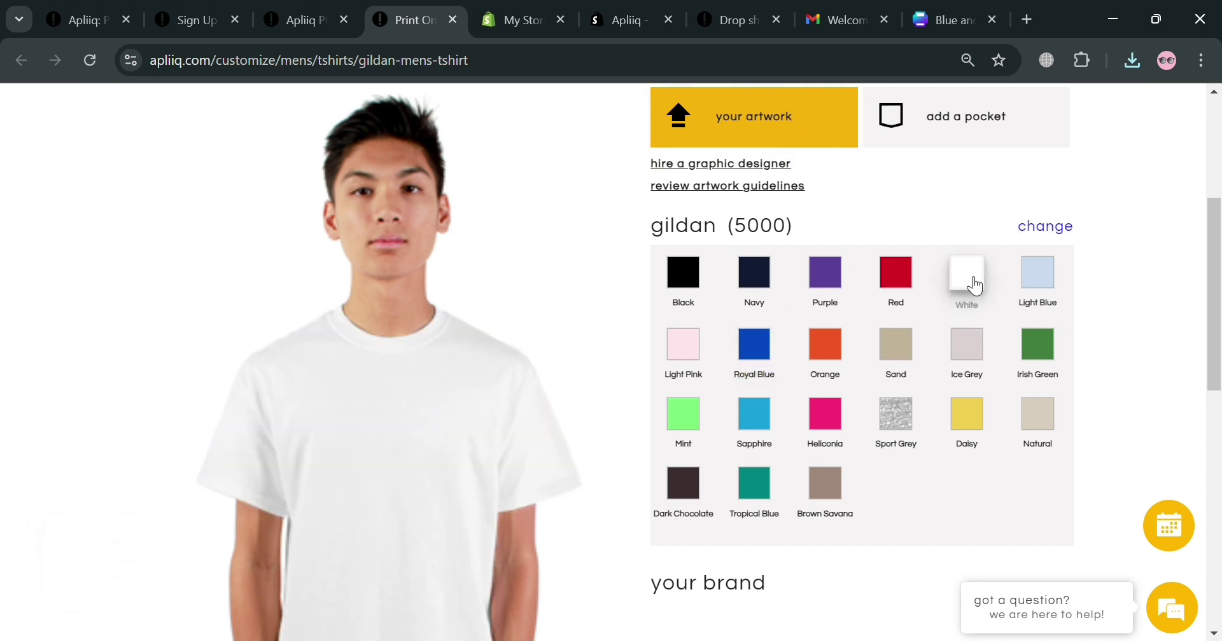
Step: Upload the downloaded cream-background cowgirl PNG as transfer print artwork and show it on the garment
left_click(707, 114)
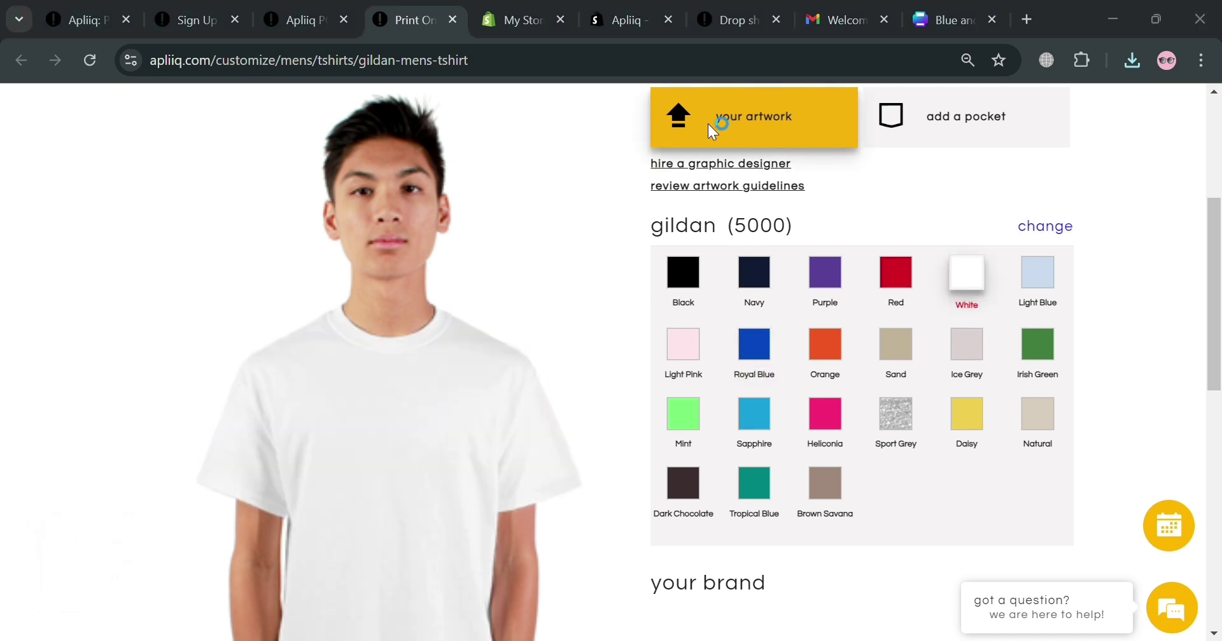
double_click(269, 208)
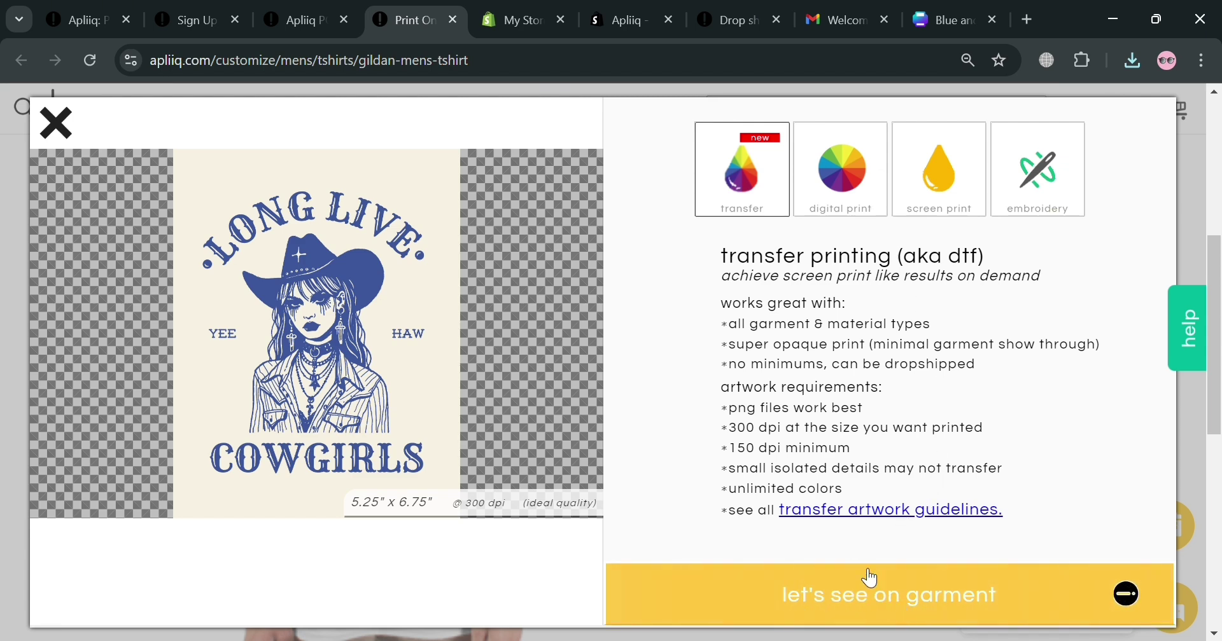
left_click(1155, 614)
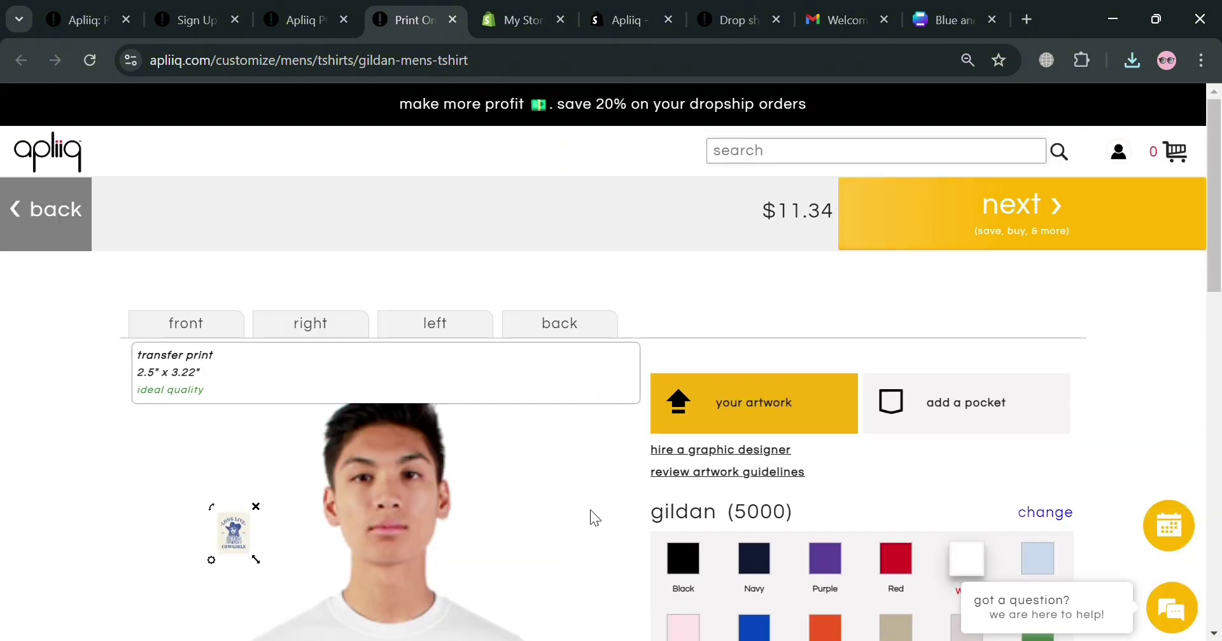
scroll(590, 518, "down", 3)
scroll(567, 245, "down", 6)
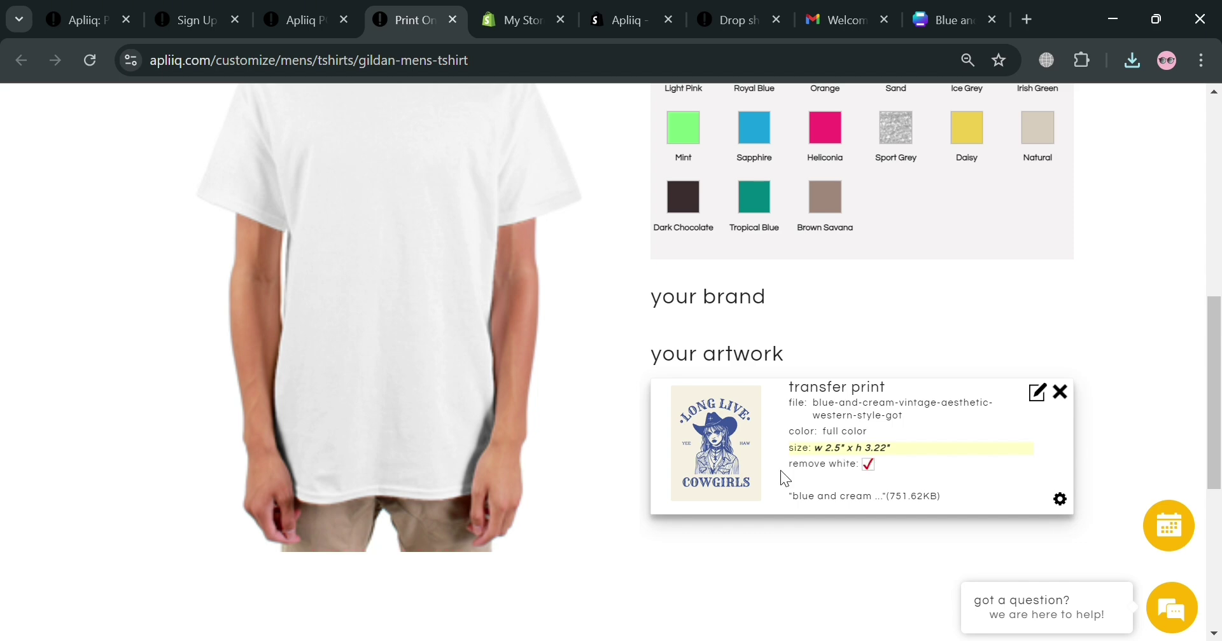
scroll(734, 477, "up", 9)
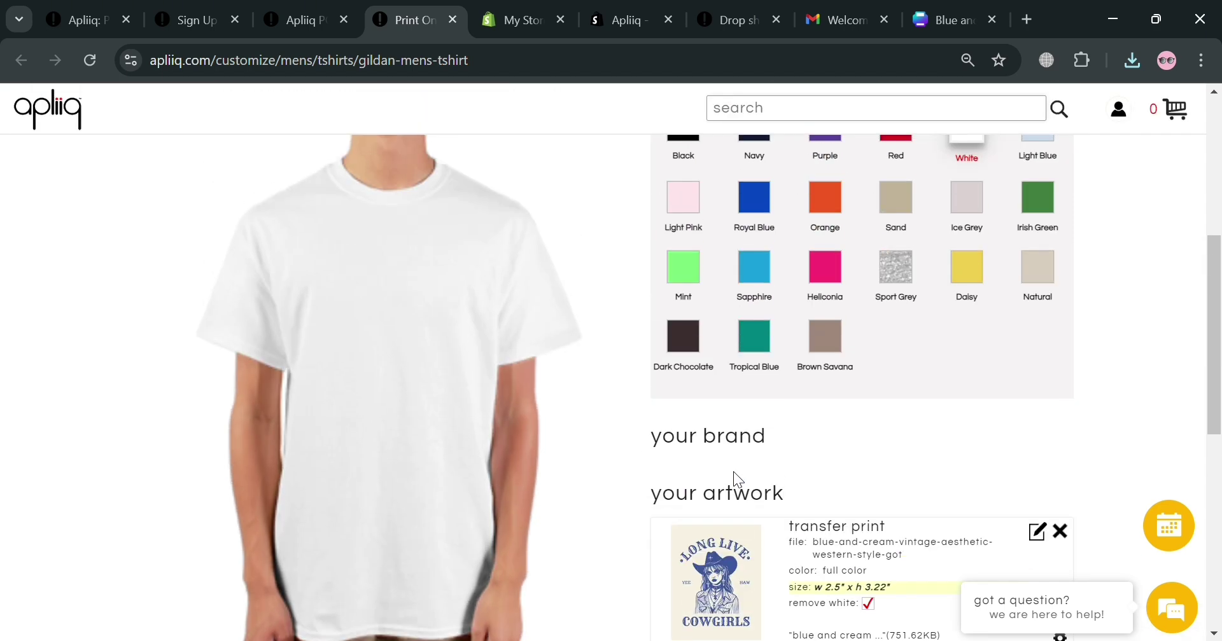
scroll(736, 479, "down", 5)
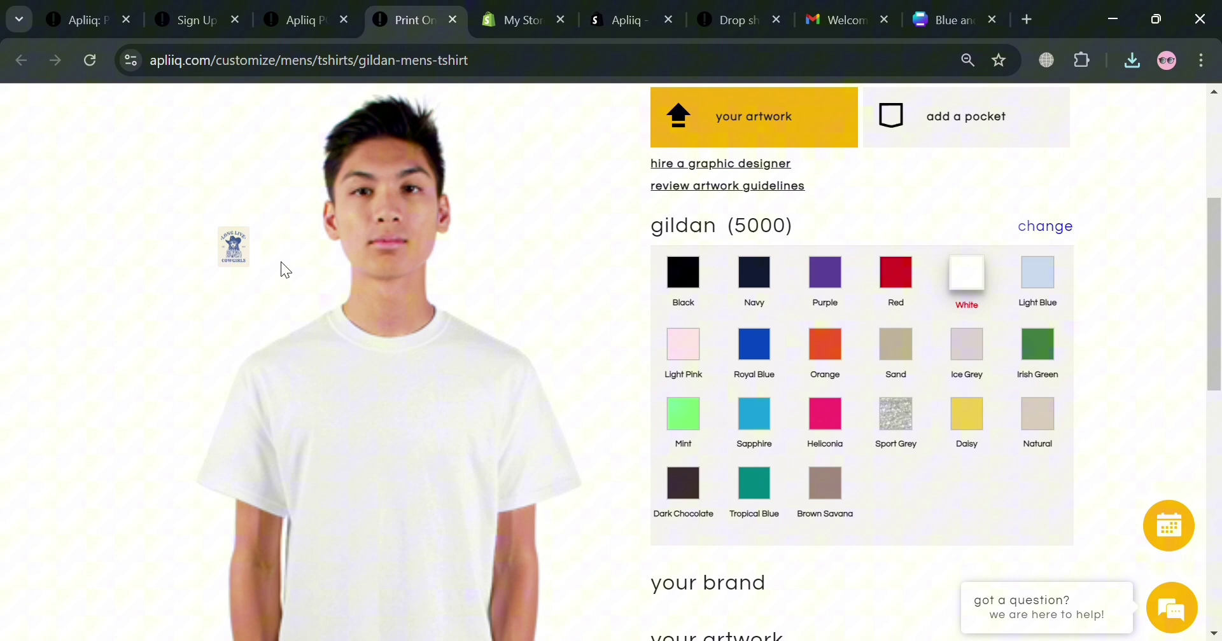
Step: Enlarge the cream cowgirl artwork to 14.5" x 18.65" and try to move it onto the shirt's chest
left_click_drag(245, 260, 393, 497)
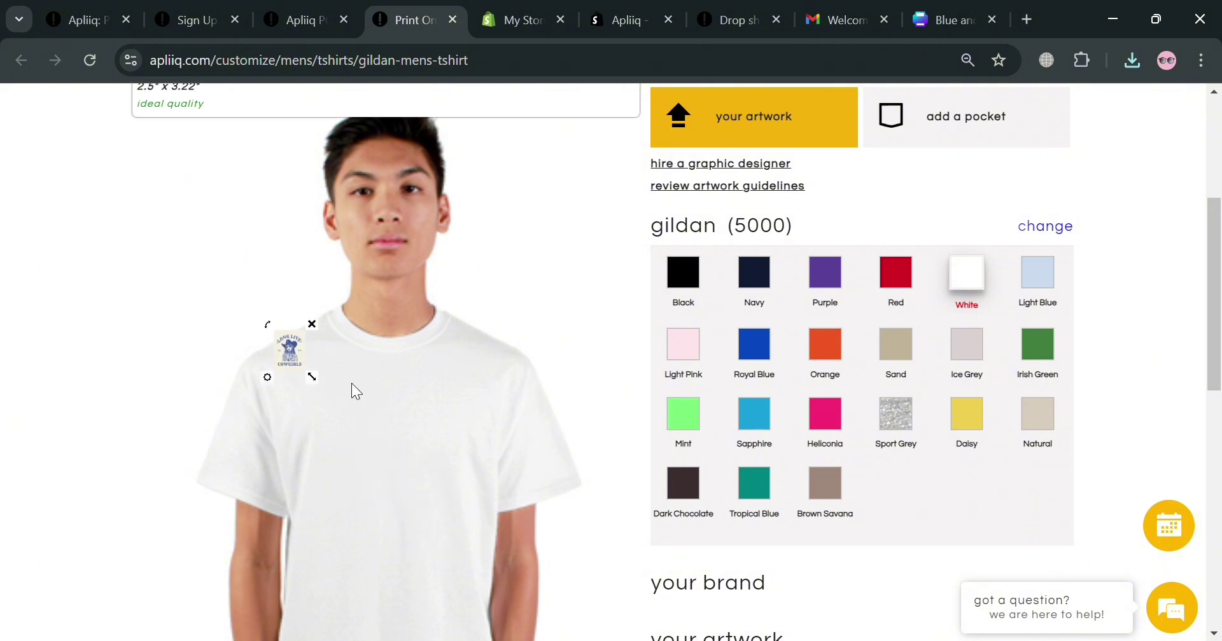
left_click_drag(324, 382, 513, 558)
scroll(429, 442, "down", 3)
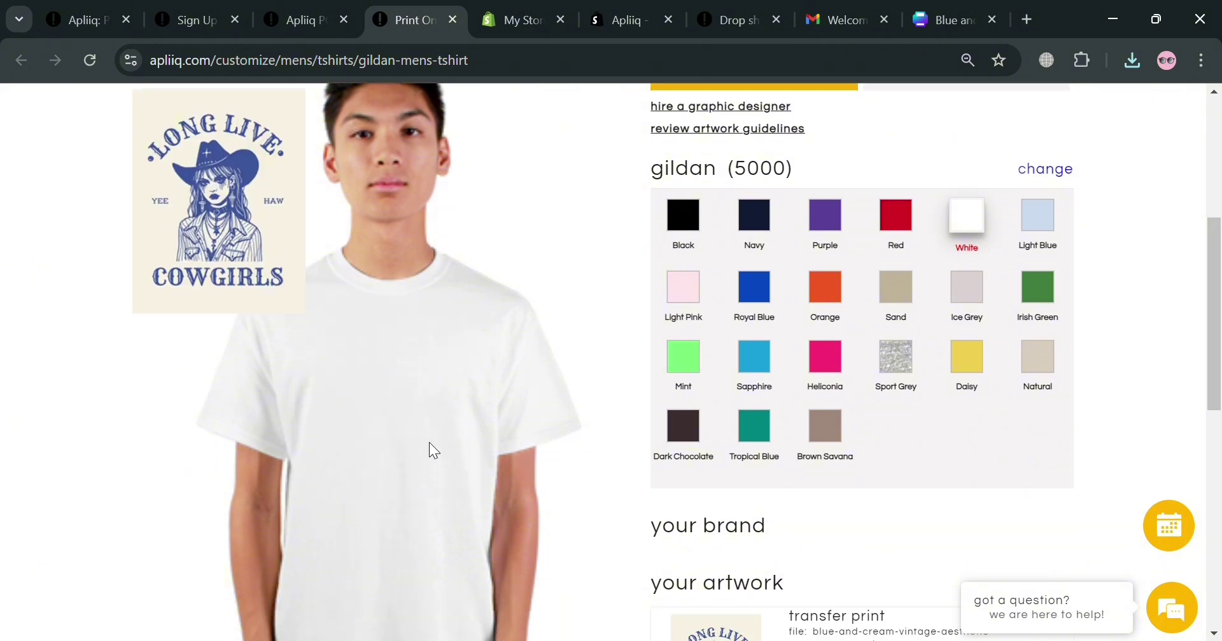
left_click_drag(269, 219, 417, 453)
left_click_drag(414, 322, 445, 513)
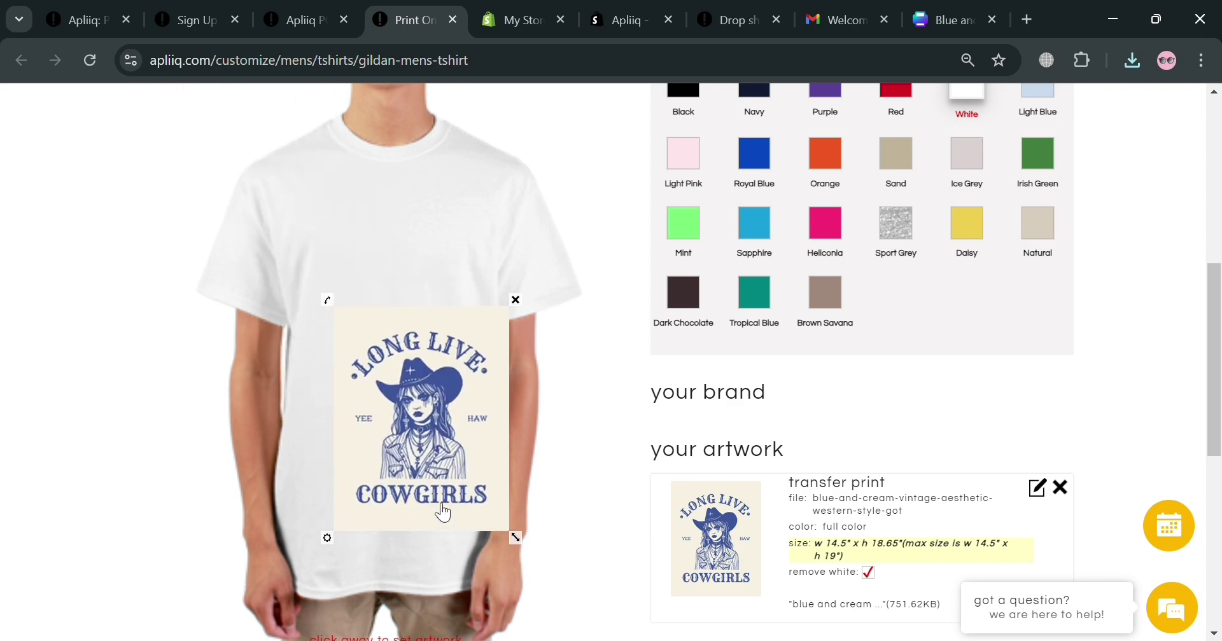
Step: Shrink the cream cowgirl artwork to 9" x 11.58" and try again to position it on the shirt's chest
scroll(355, 304, "up", 2)
scroll(278, 319, "up", 5)
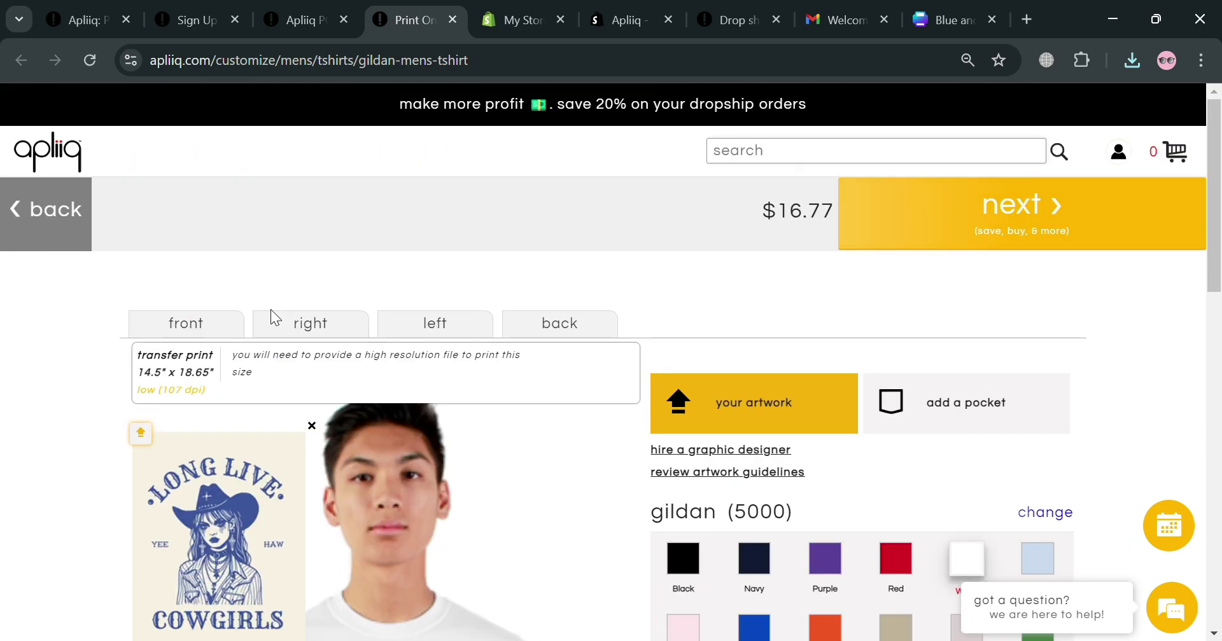
scroll(280, 410, "down", 3)
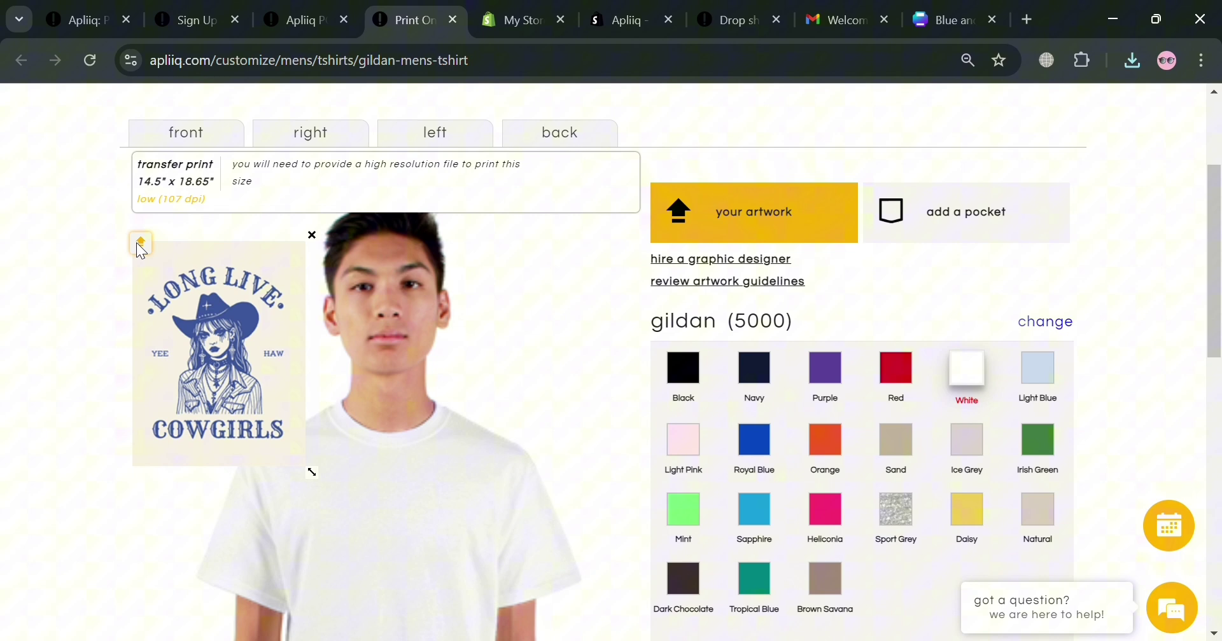
left_click_drag(203, 333, 242, 386)
scroll(293, 382, "down", 3)
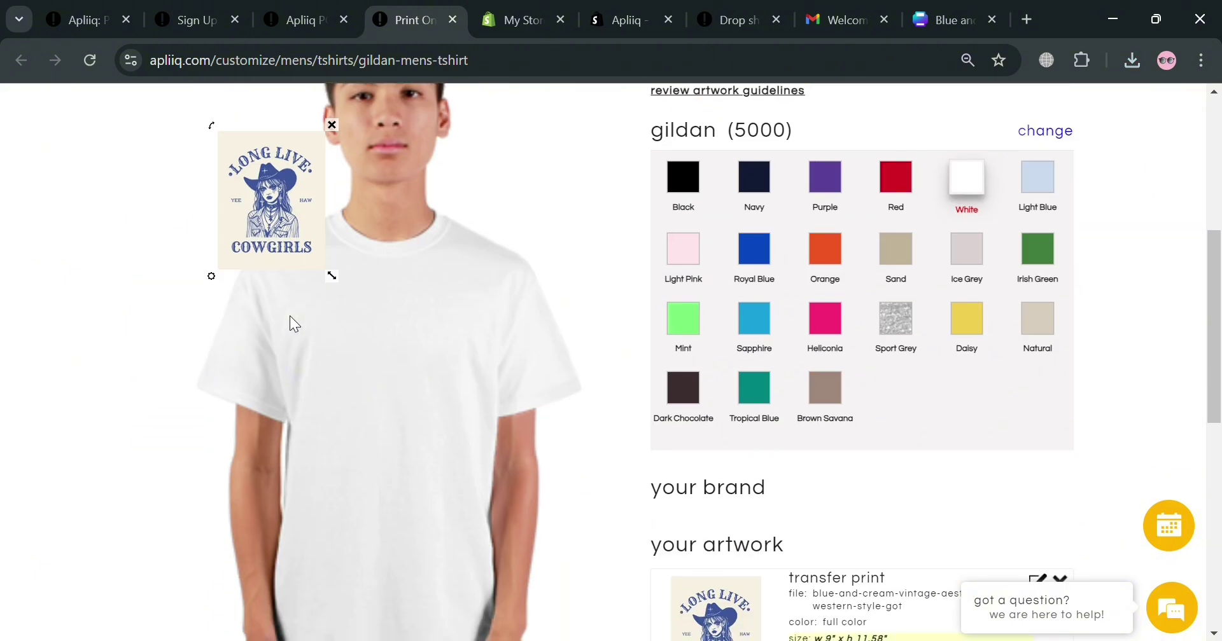
left_click_drag(298, 270, 415, 481)
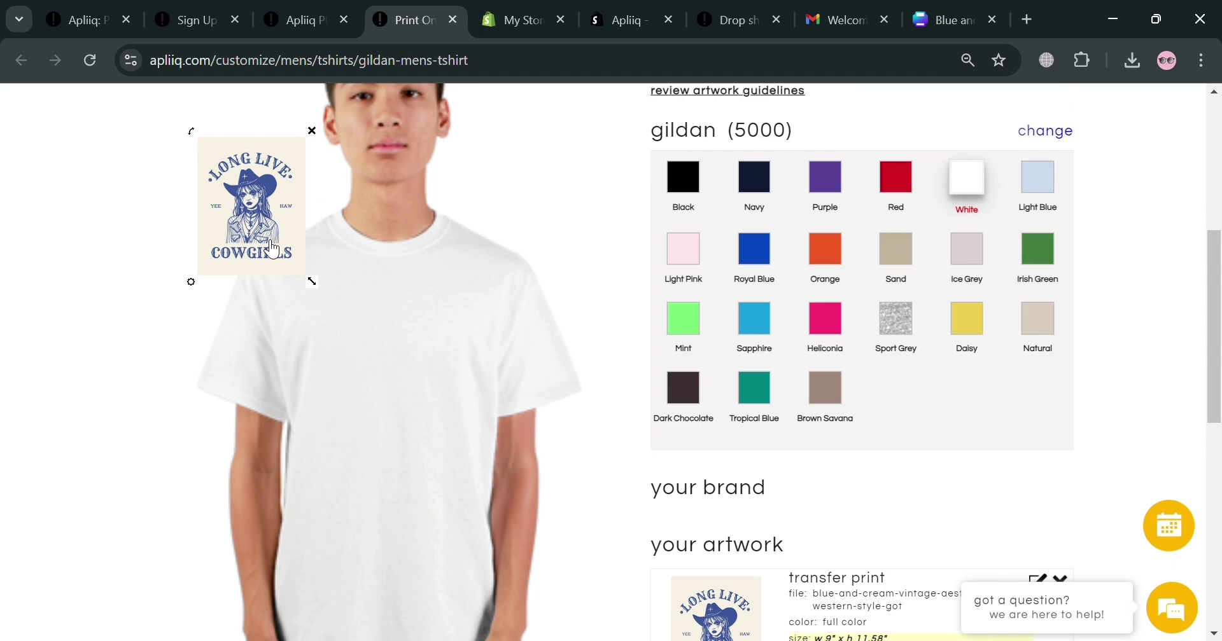
left_click_drag(272, 248, 493, 556)
Step: Switch to Canva and change the background color of the cowgirl design's page 1 to white
key("ctrl+9")
left_click(621, 379)
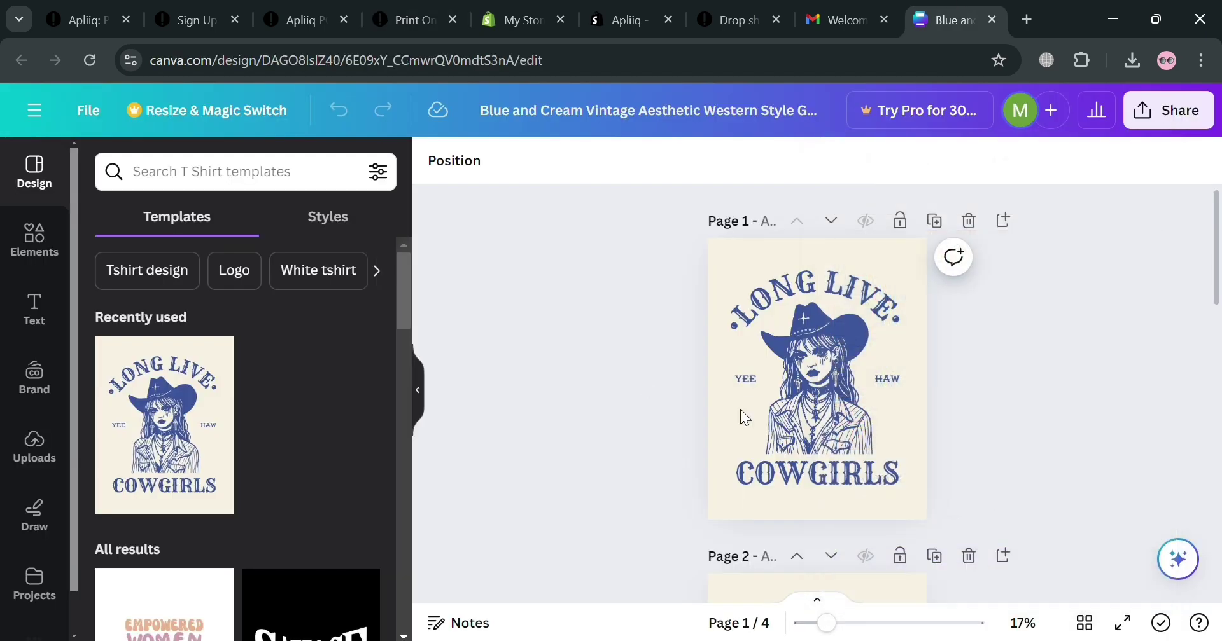
left_click(747, 411)
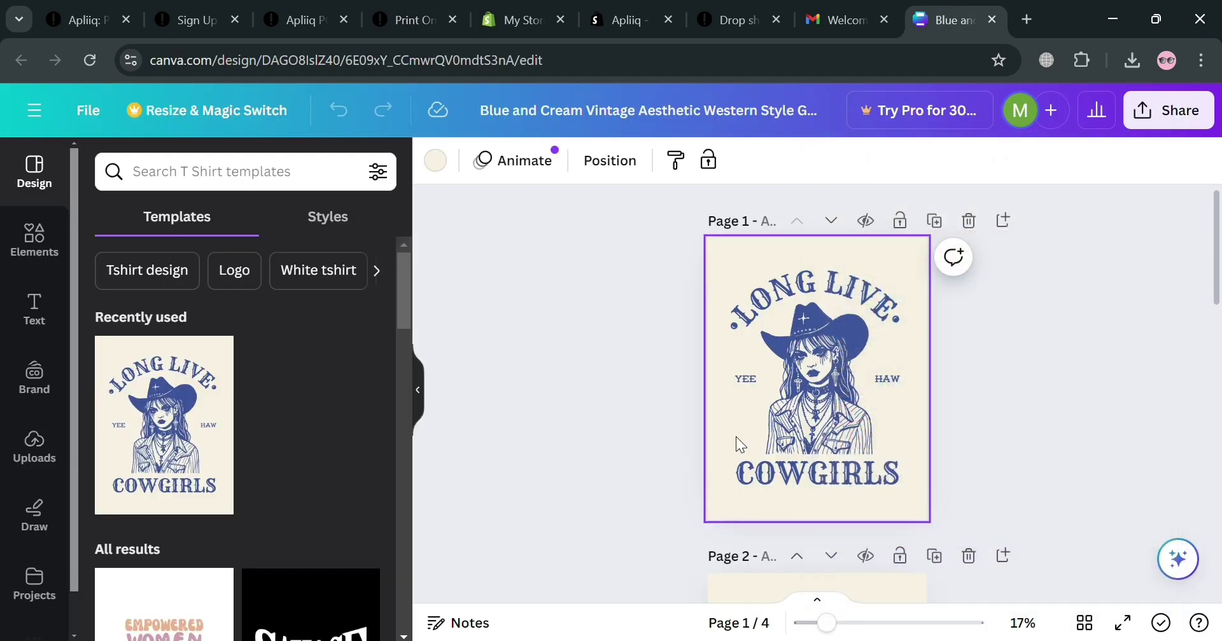
left_click(436, 160)
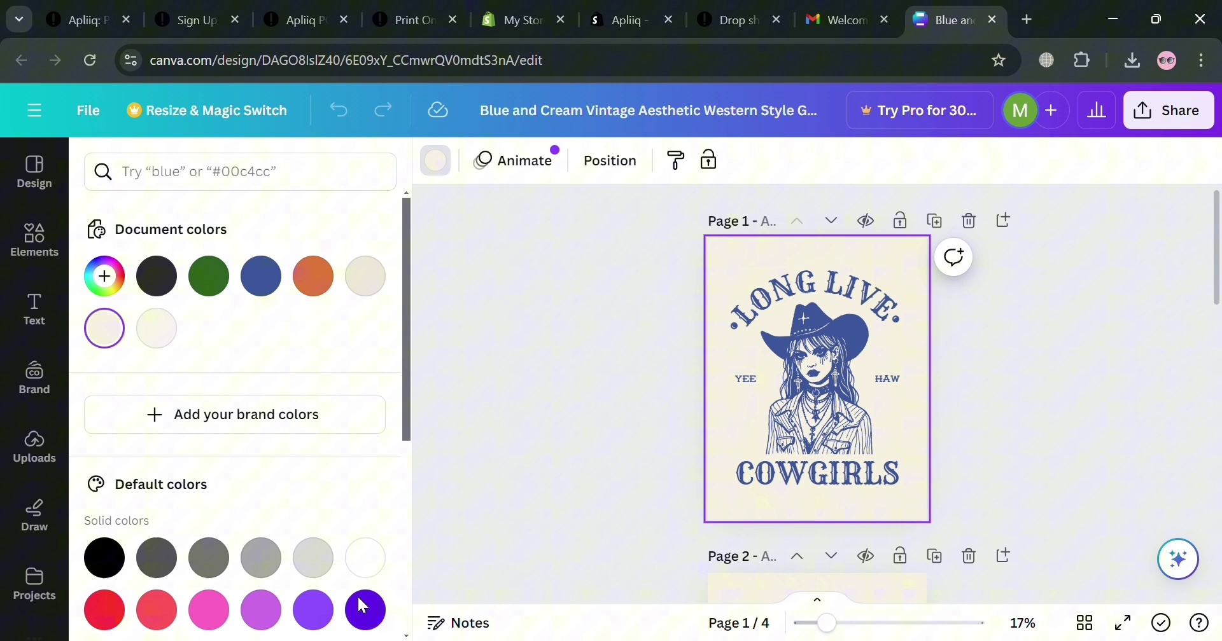
left_click(365, 558)
left_click(435, 160)
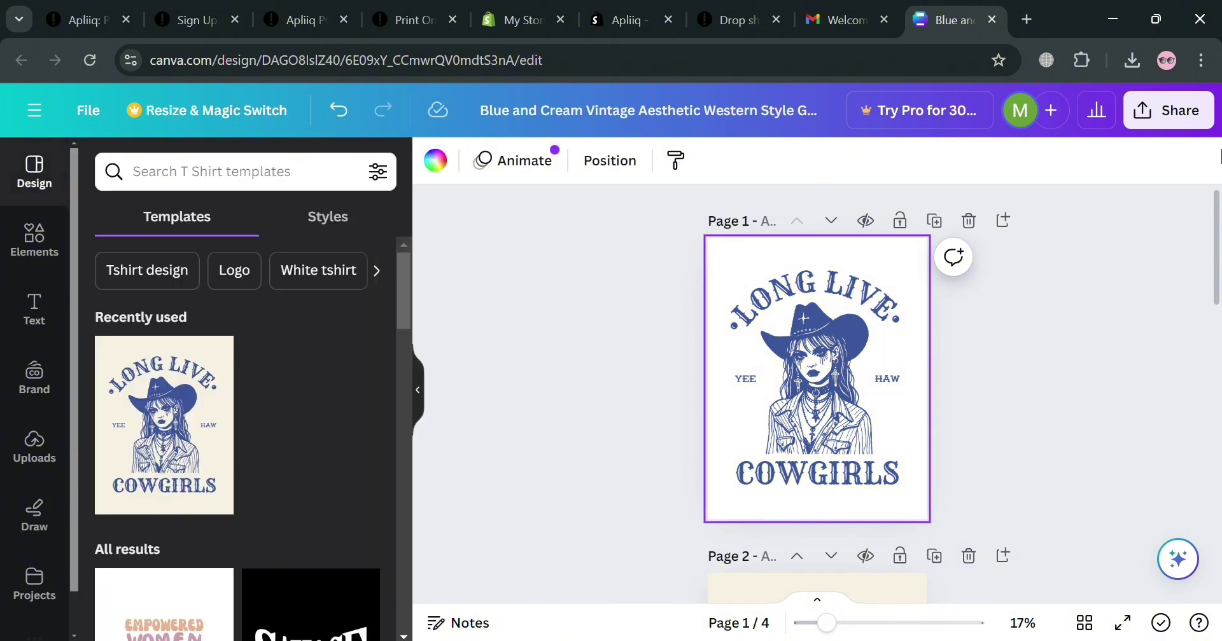
Step: Download page 1 of the white-background cowgirl design as a PNG file
left_click(1201, 125)
scroll(1011, 484, "down", 3)
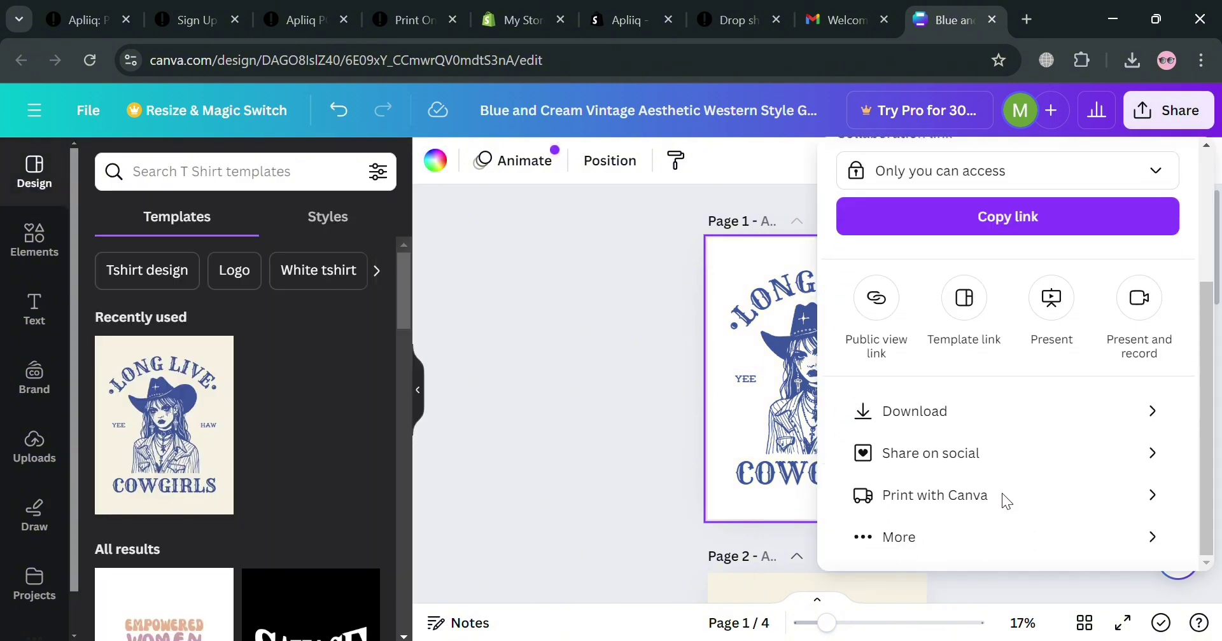
left_click(1100, 407)
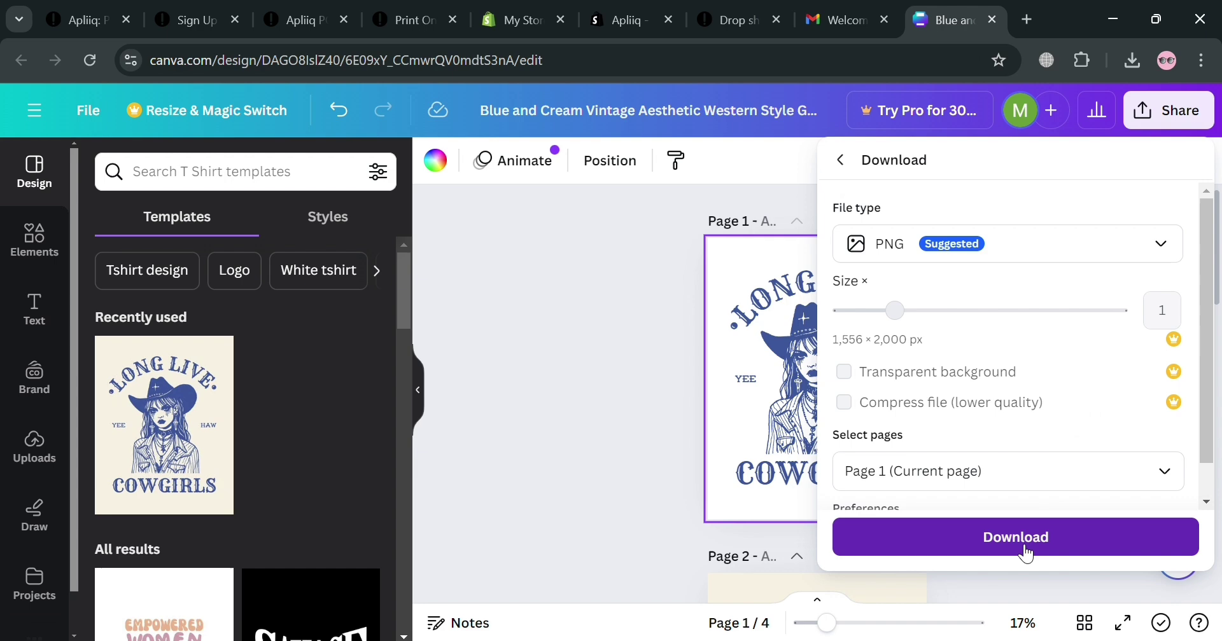
left_click(1025, 546)
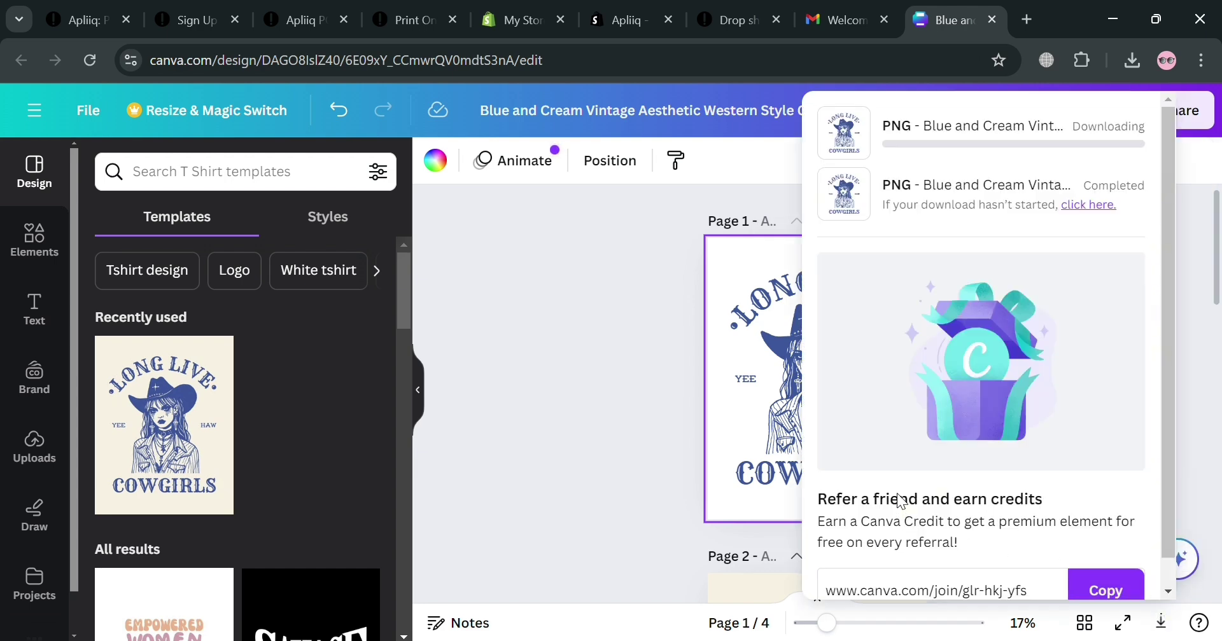
left_click(592, 491)
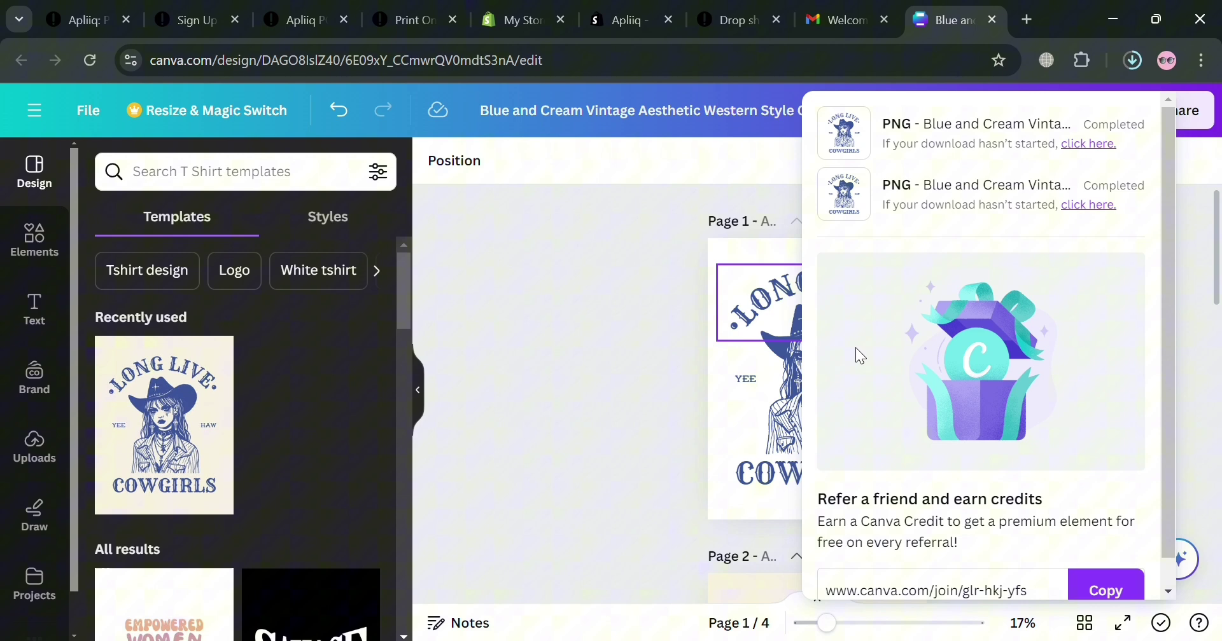
Step: Return to Apliiq's gildan mens tshirt page and upload the white-background cowgirl PNG as transfer print artwork on the garment
left_click(418, 19)
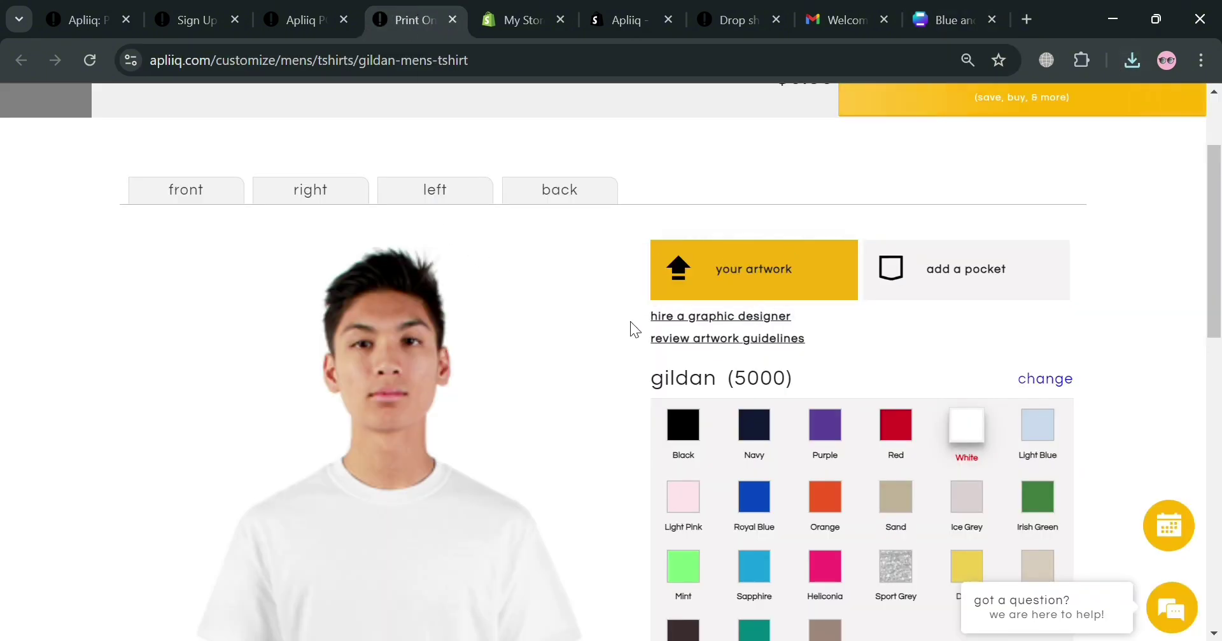
scroll(630, 322, "down", 1)
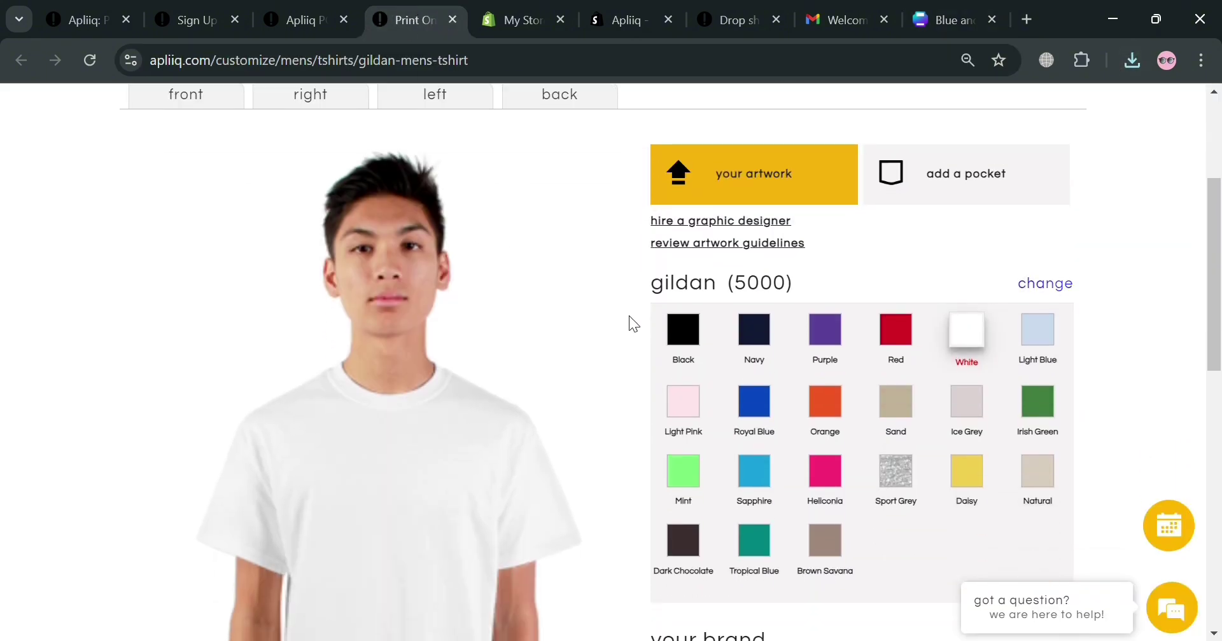
left_click(770, 190)
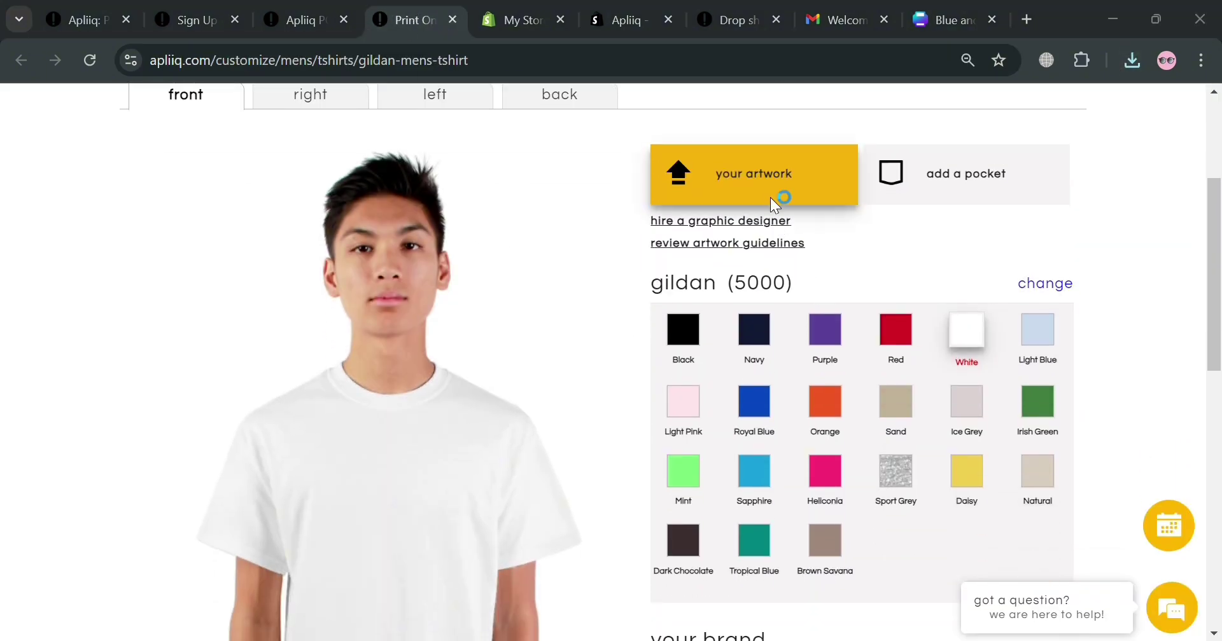
double_click(263, 215)
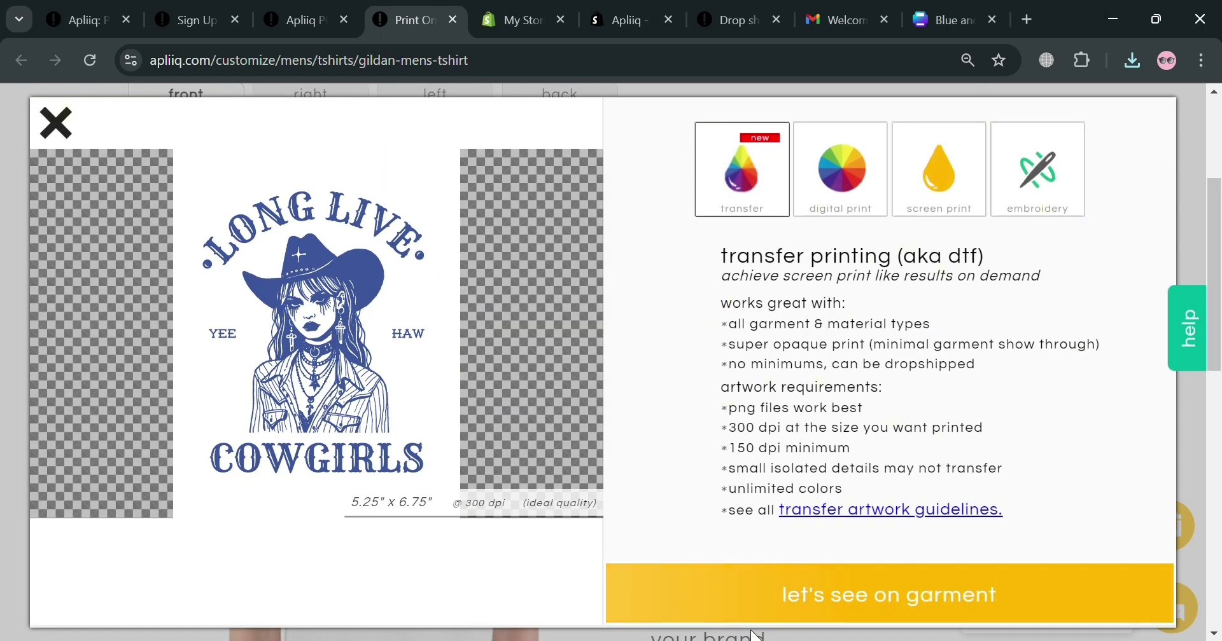
left_click(767, 596)
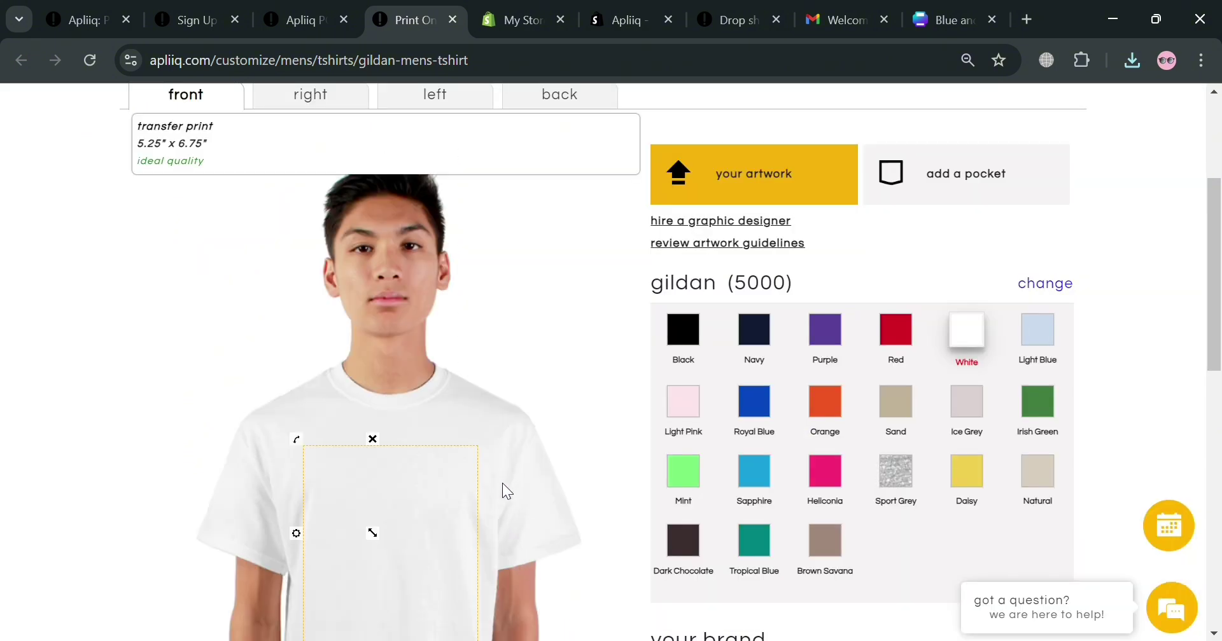
Step: Enlarge the cowgirl artwork on the shirt front to 14.5" x 18.65" and turn on white removal for it
scroll(414, 428, "down", 1)
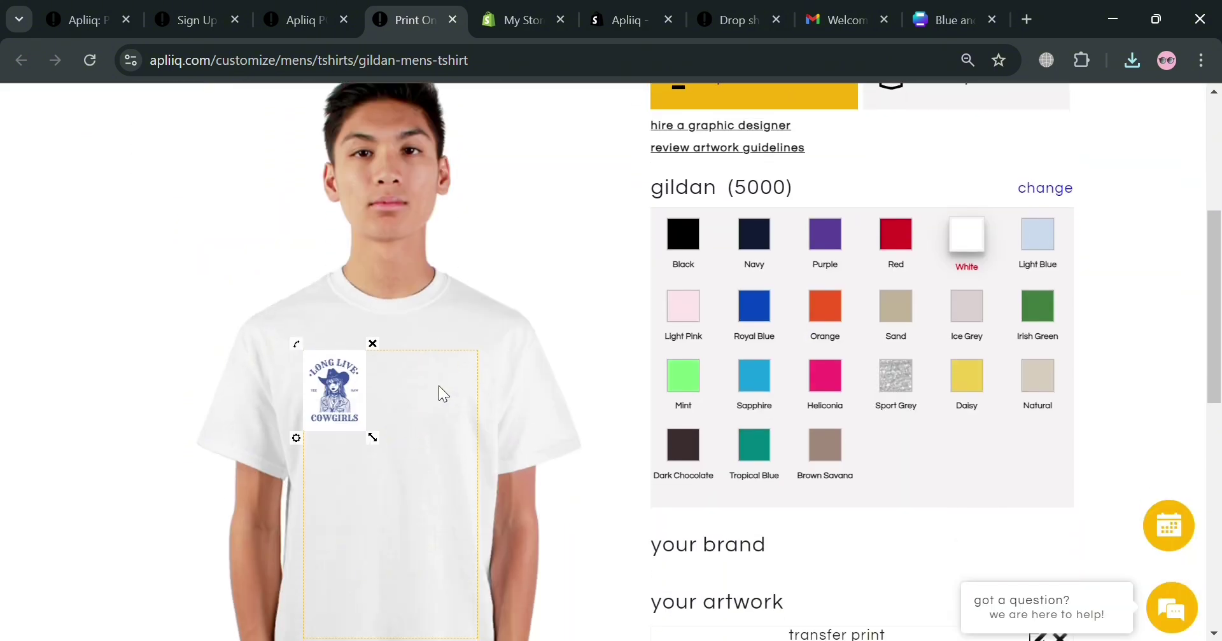
scroll(448, 380, "down", 3)
left_click_drag(374, 257, 428, 391)
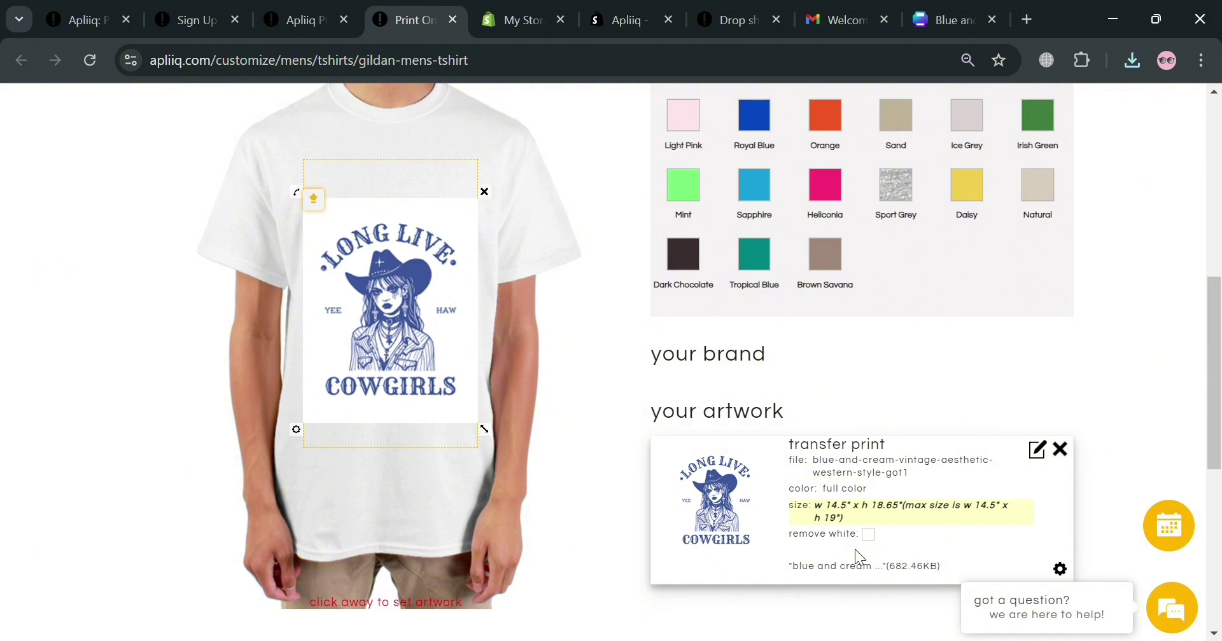
left_click(867, 535)
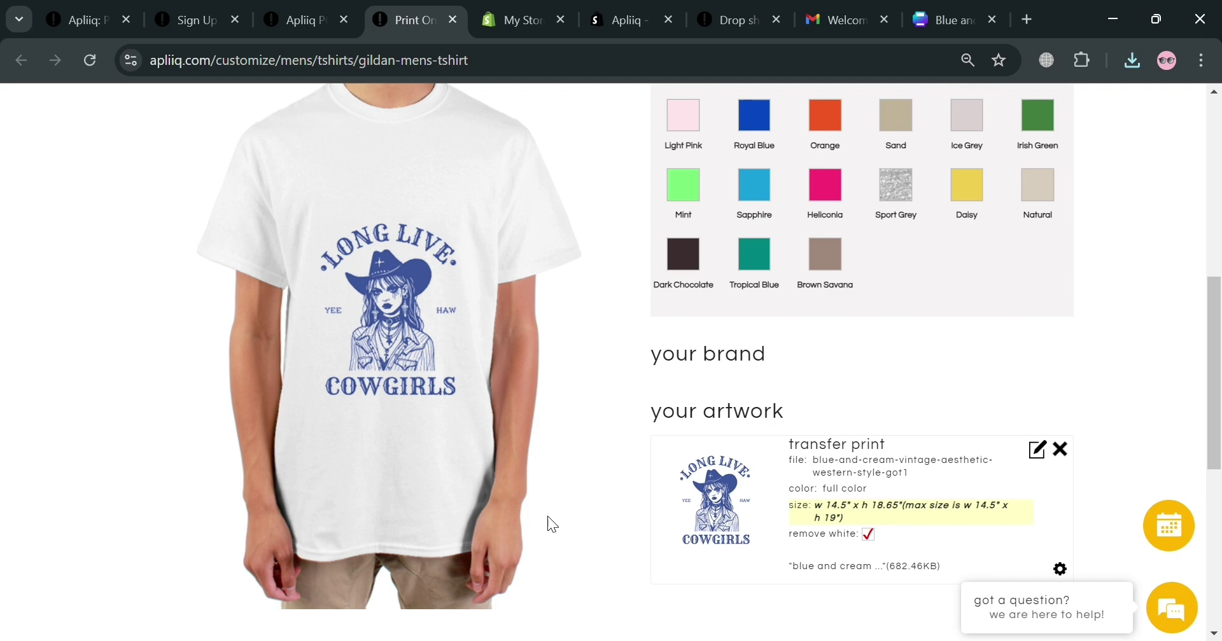
Step: Preview the cowgirl print on the Orange shirt, set the shirt back to White and review the artwork details
scroll(1025, 380, "up", 4)
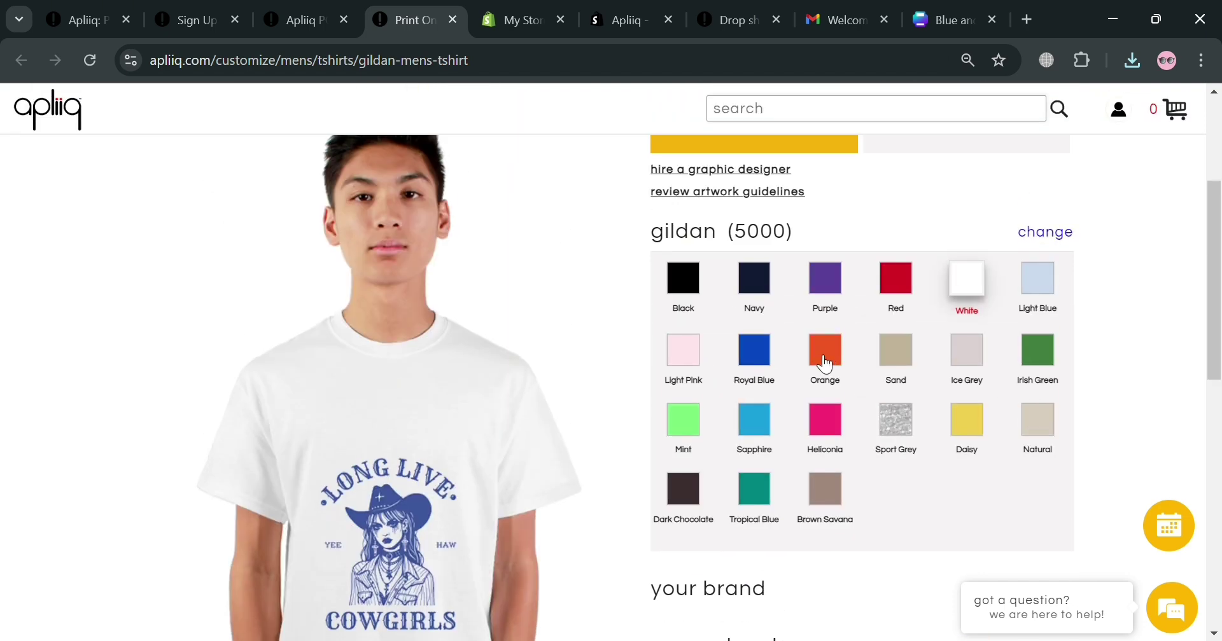
left_click(833, 362)
scroll(828, 357, "down", 4)
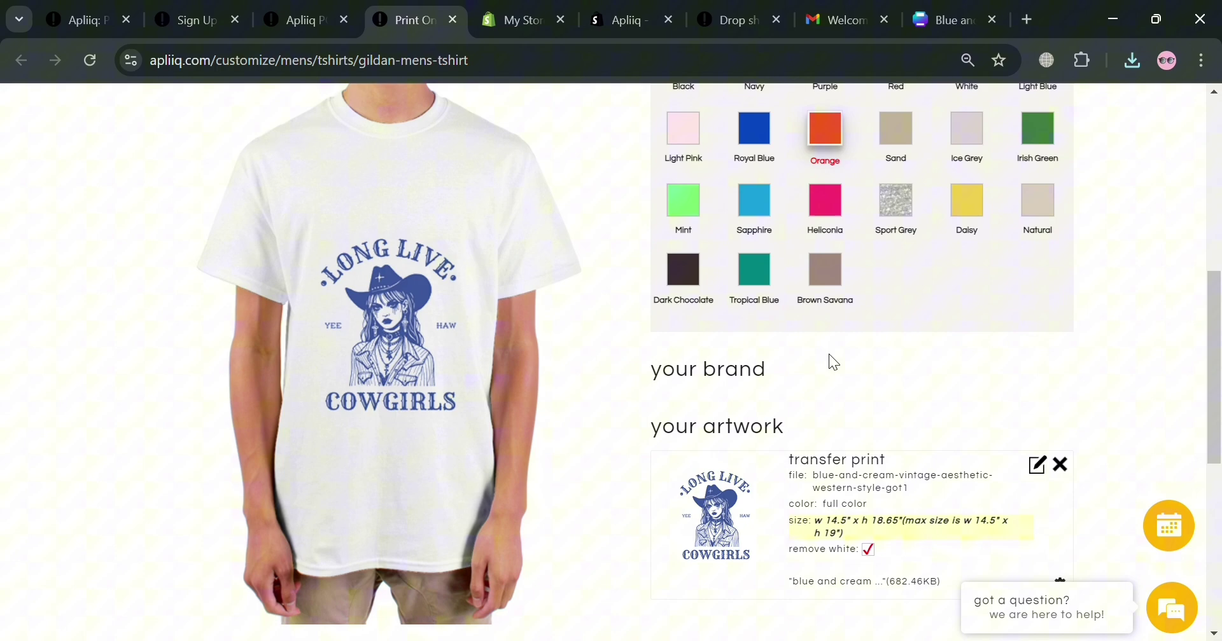
scroll(876, 237, "up", 2)
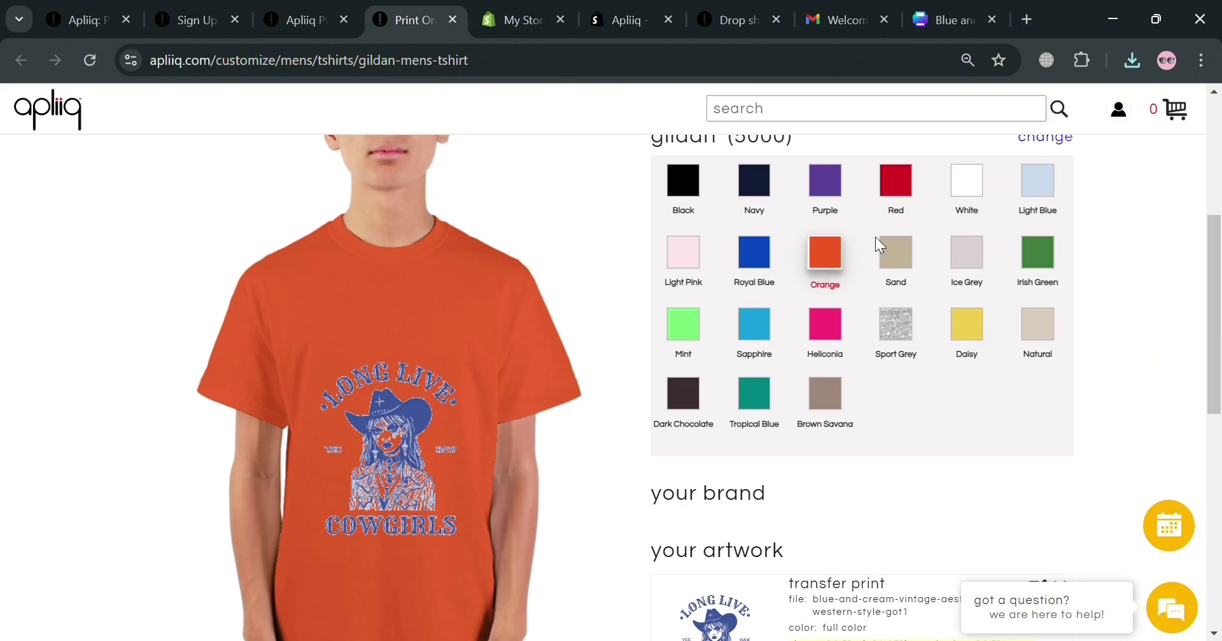
left_click(968, 190)
scroll(521, 441, "down", 9)
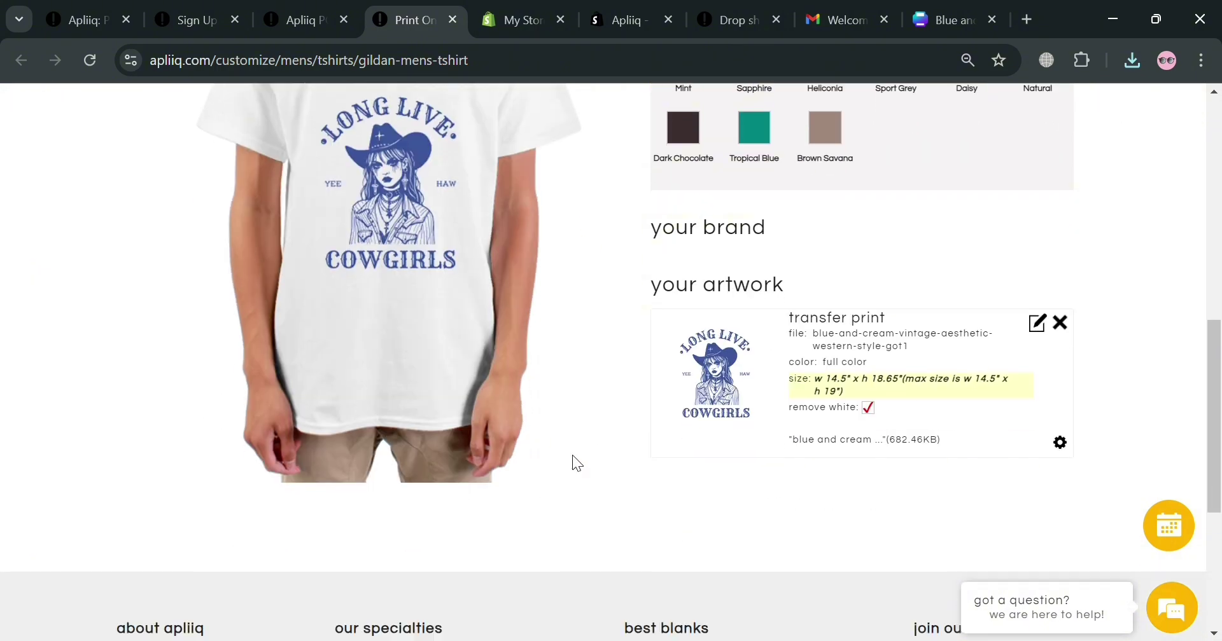
Step: Bring up the save, buy and more options for the customized white t-shirt
scroll(861, 426, "up", 13)
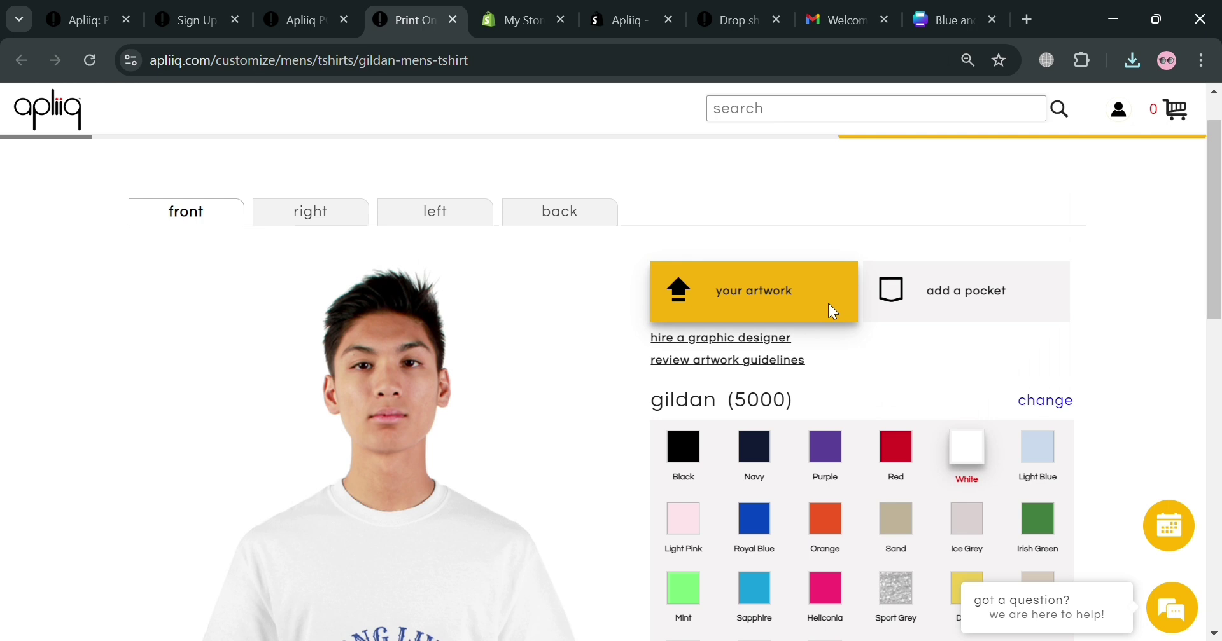
scroll(1078, 228, "up", 2)
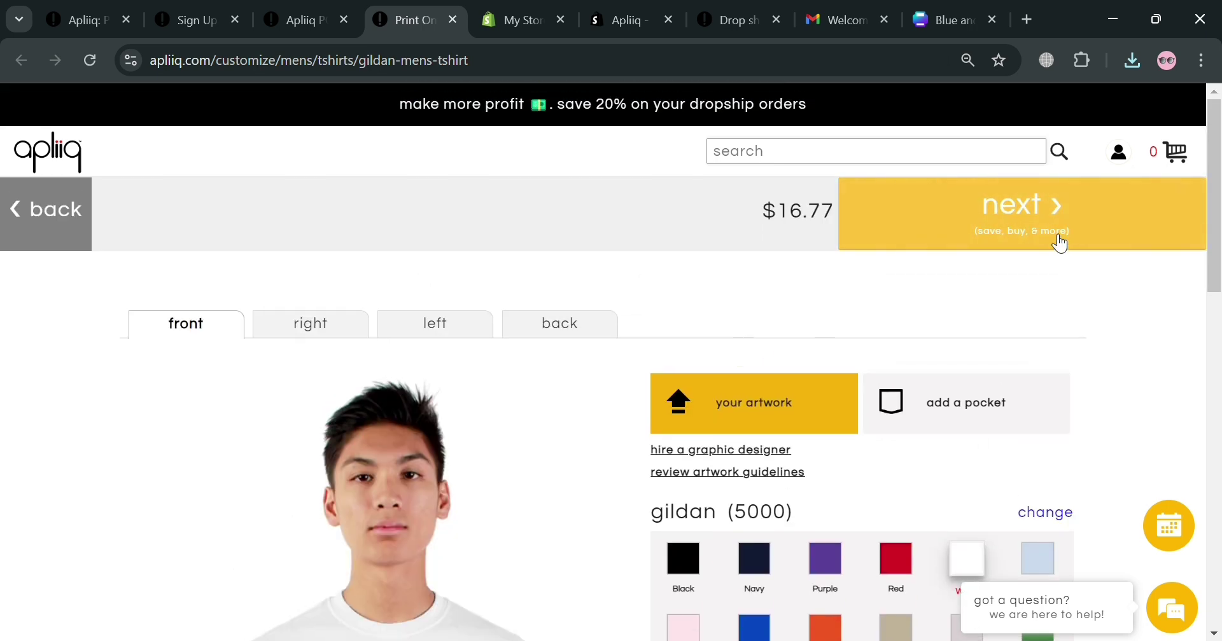
left_click(1059, 243)
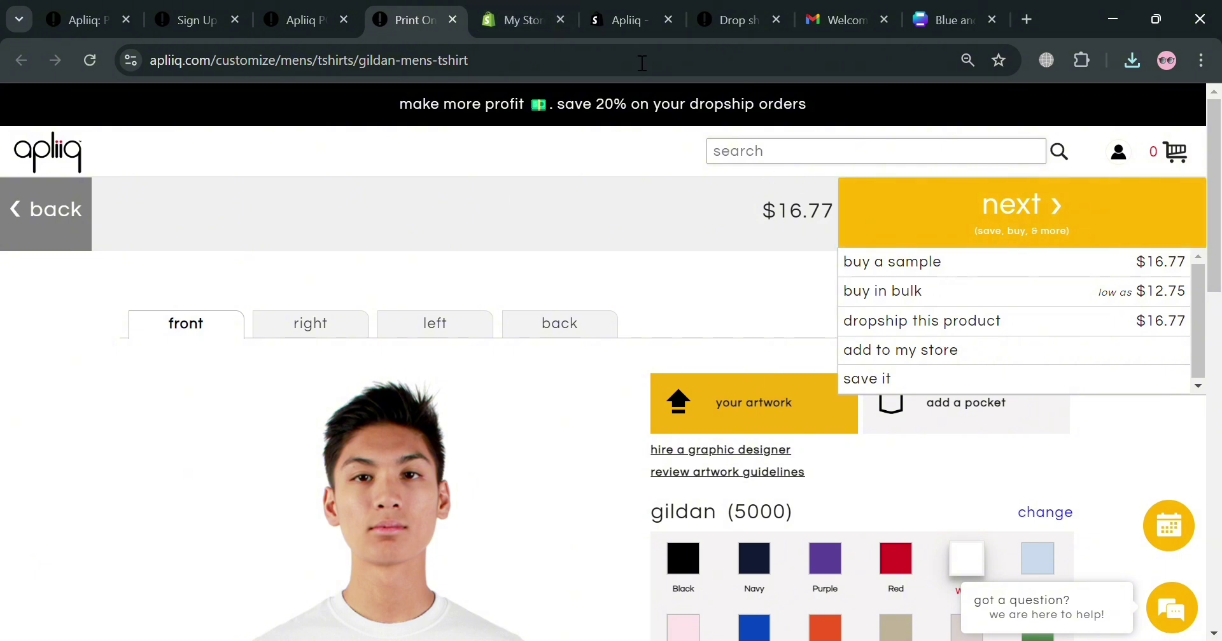
Step: Switch to the Shopify admin, dismiss the recommended apps window and return to Apliiq's t-shirt customization page
left_click(526, 9)
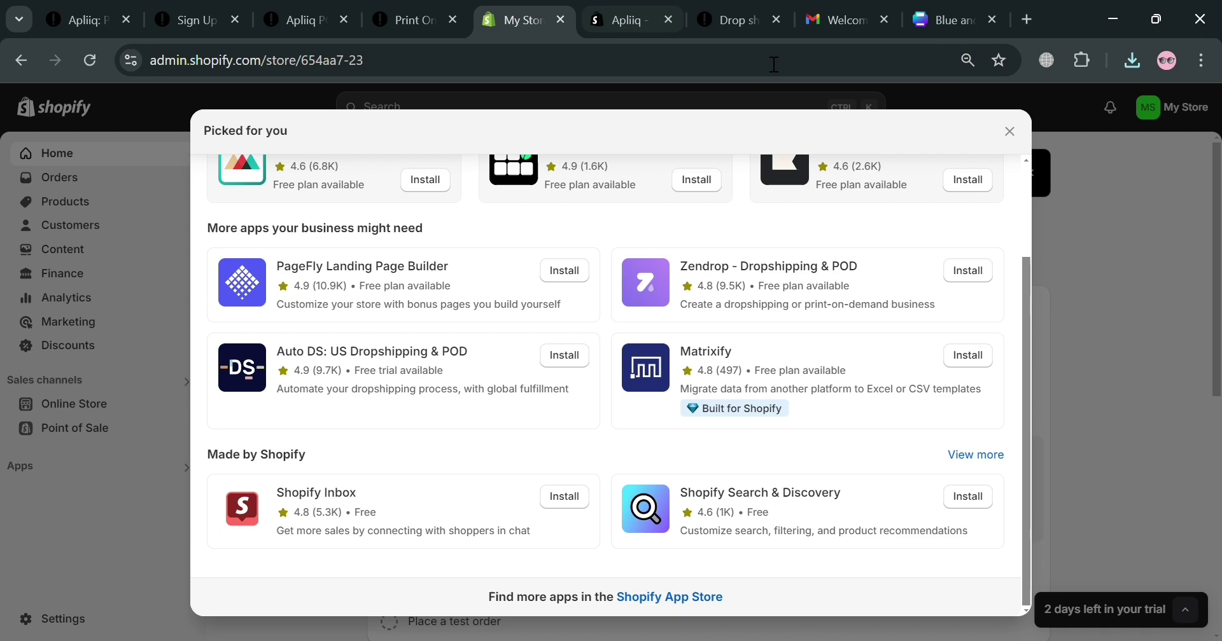
left_click(1010, 131)
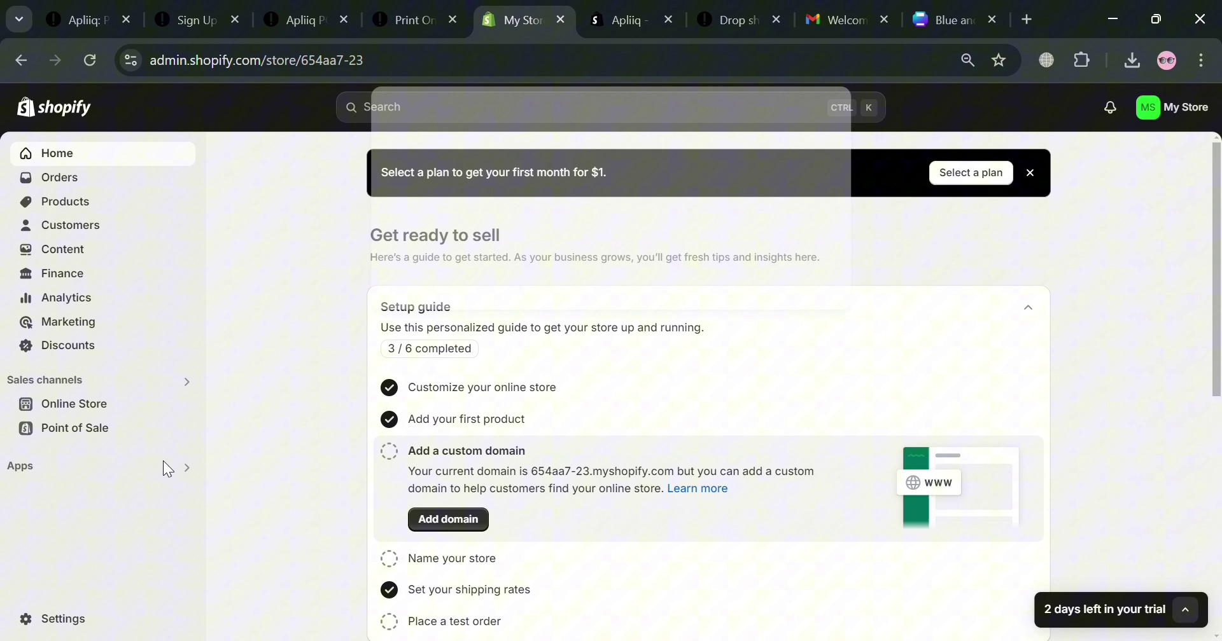
left_click(410, 14)
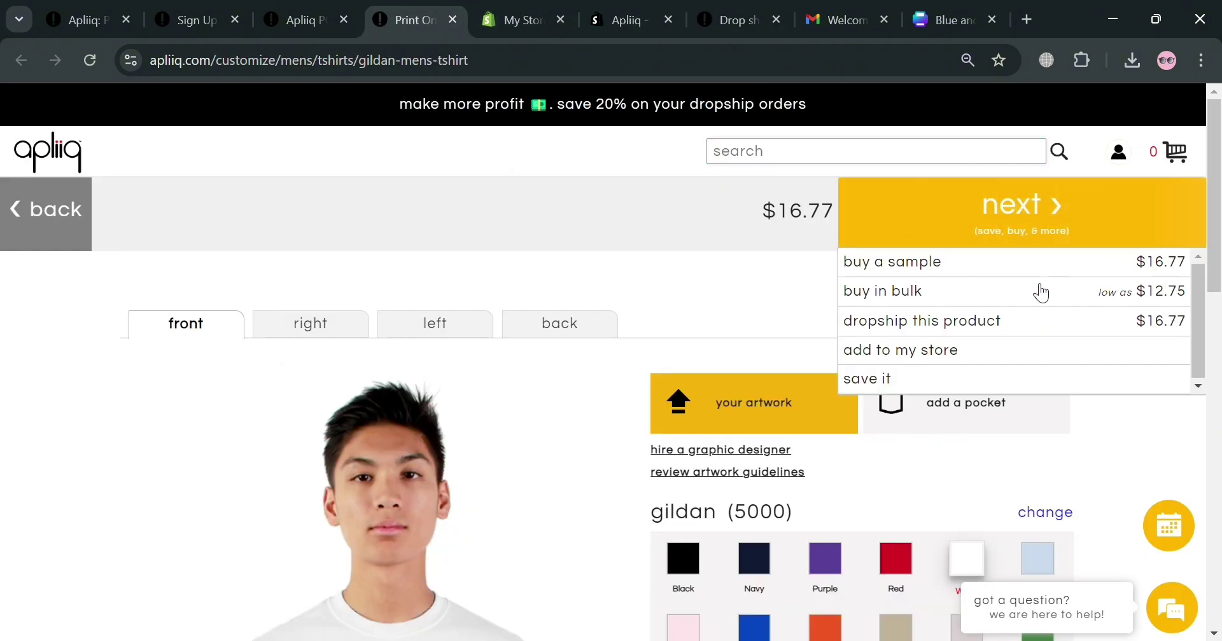
Step: Choose to dropship the customized shirt in size m, add it to the cart and look over the cart
left_click(904, 325)
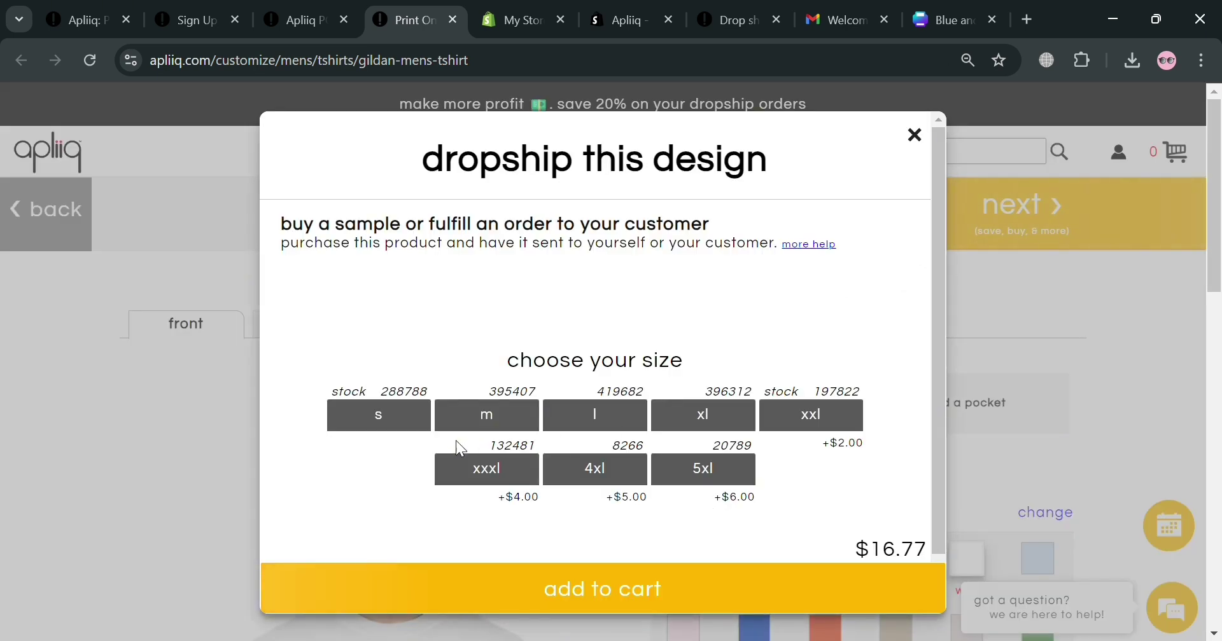
scroll(403, 425, "down", 1)
left_click(403, 361)
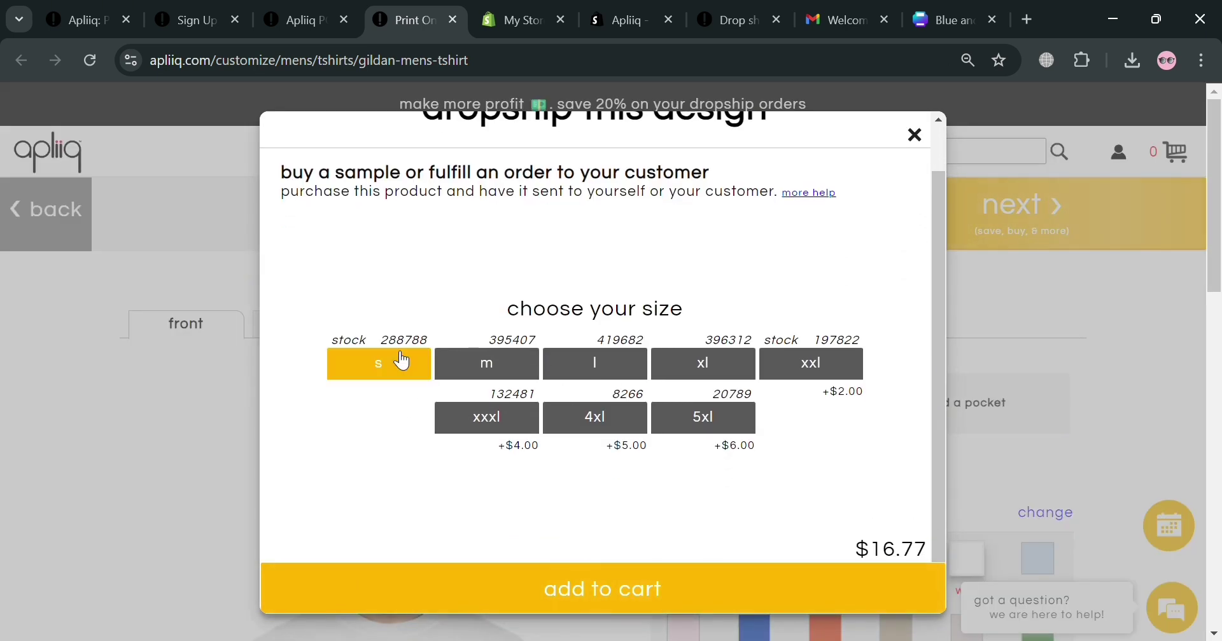
left_click(501, 365)
left_click(576, 360)
left_click(474, 366)
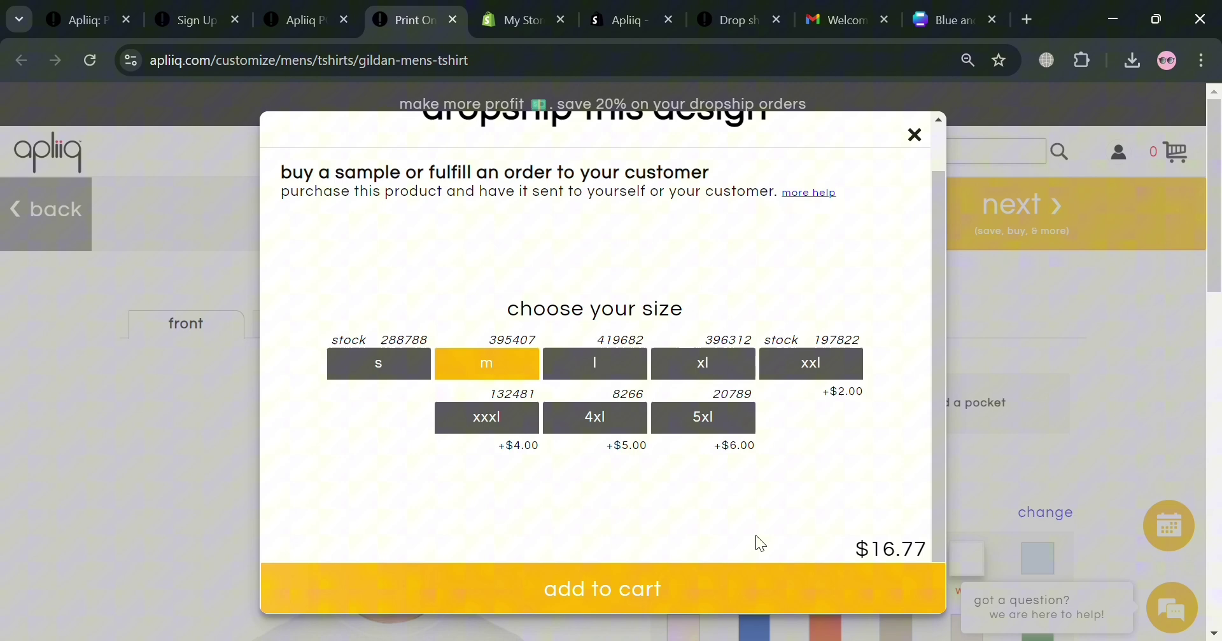
scroll(746, 498, "down", 5)
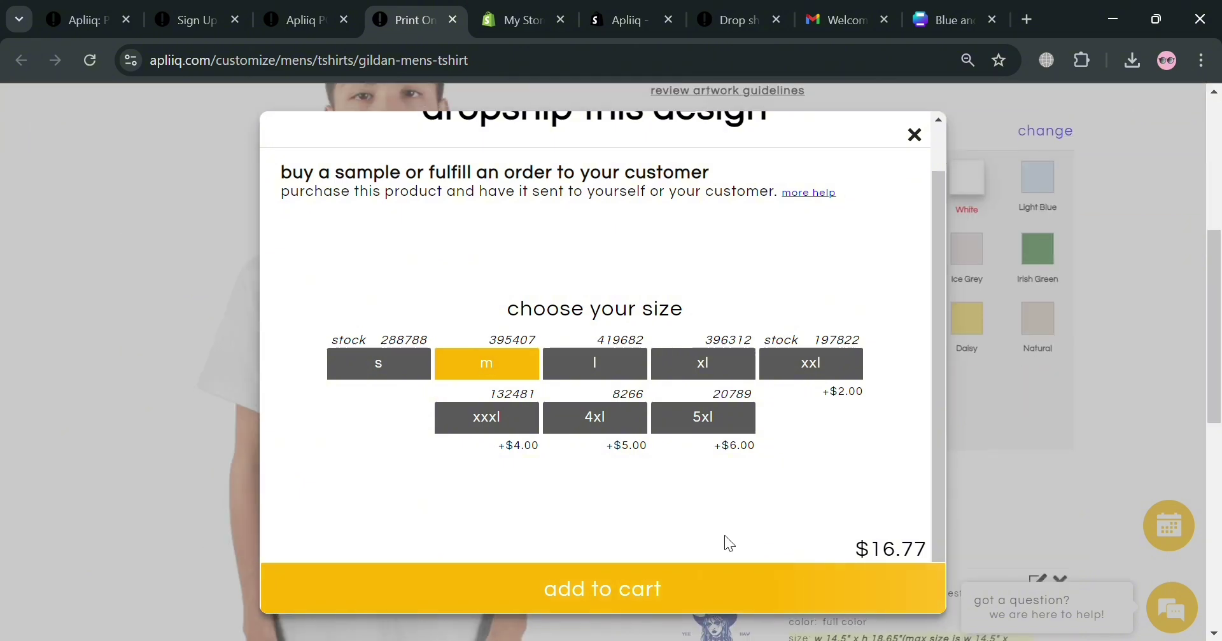
left_click(663, 607)
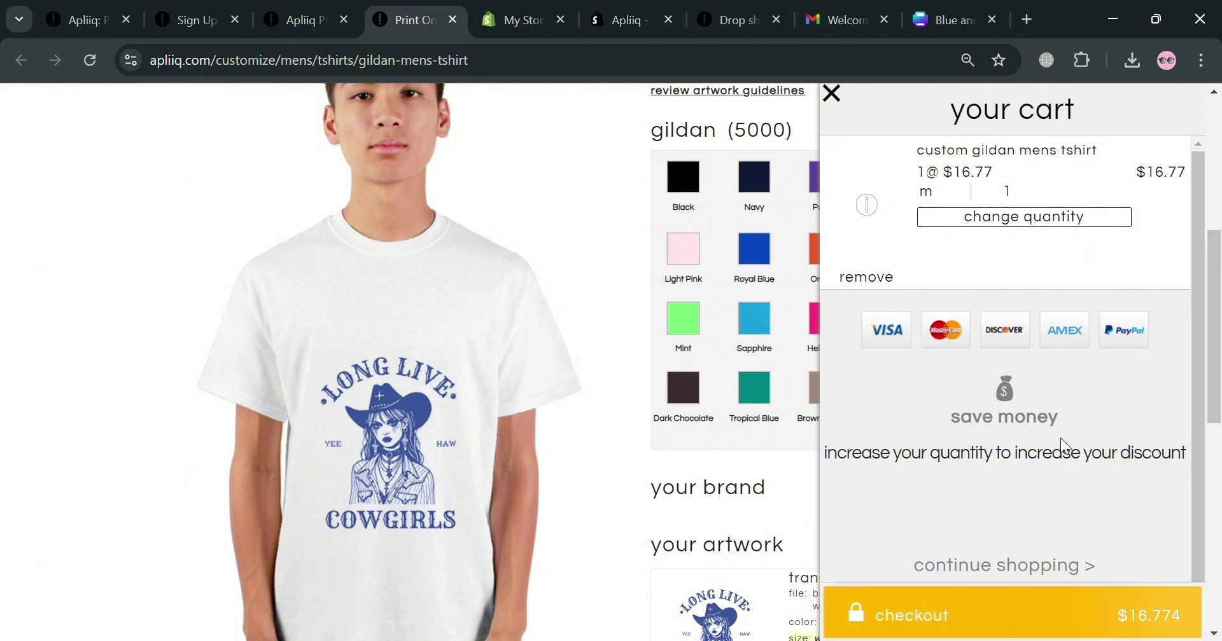
scroll(1065, 453, "down", 1)
scroll(1047, 436, "down", 7)
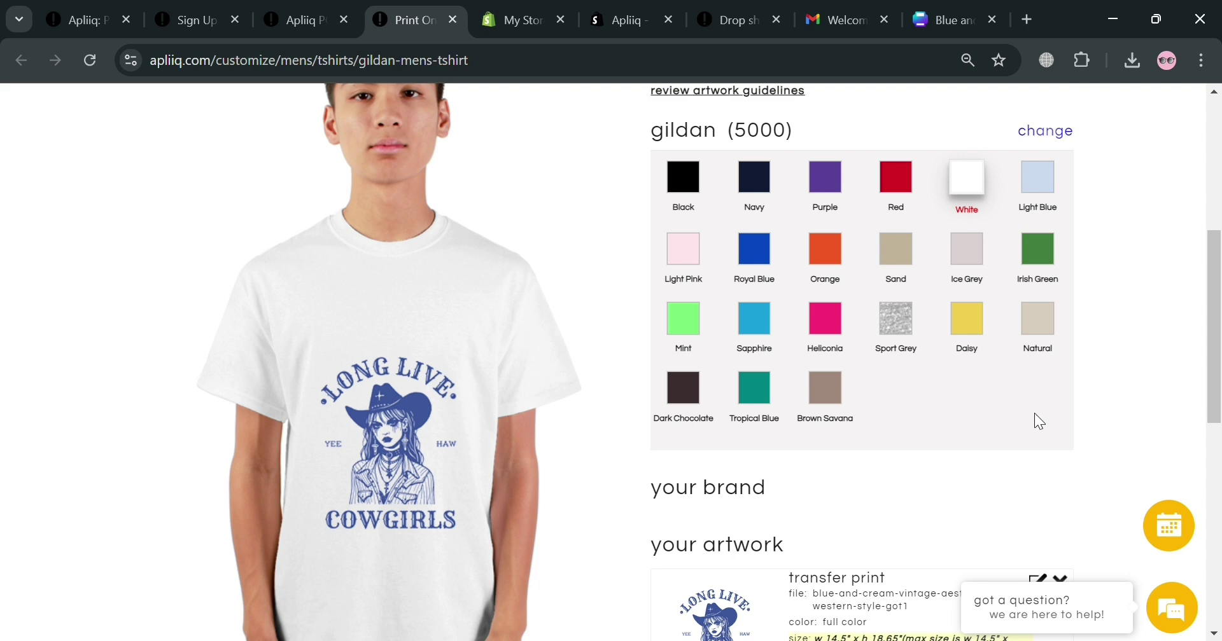
Step: Start adding the customized cowgirl t-shirt to the connected store
scroll(1037, 418, "up", 7)
left_click(1037, 236)
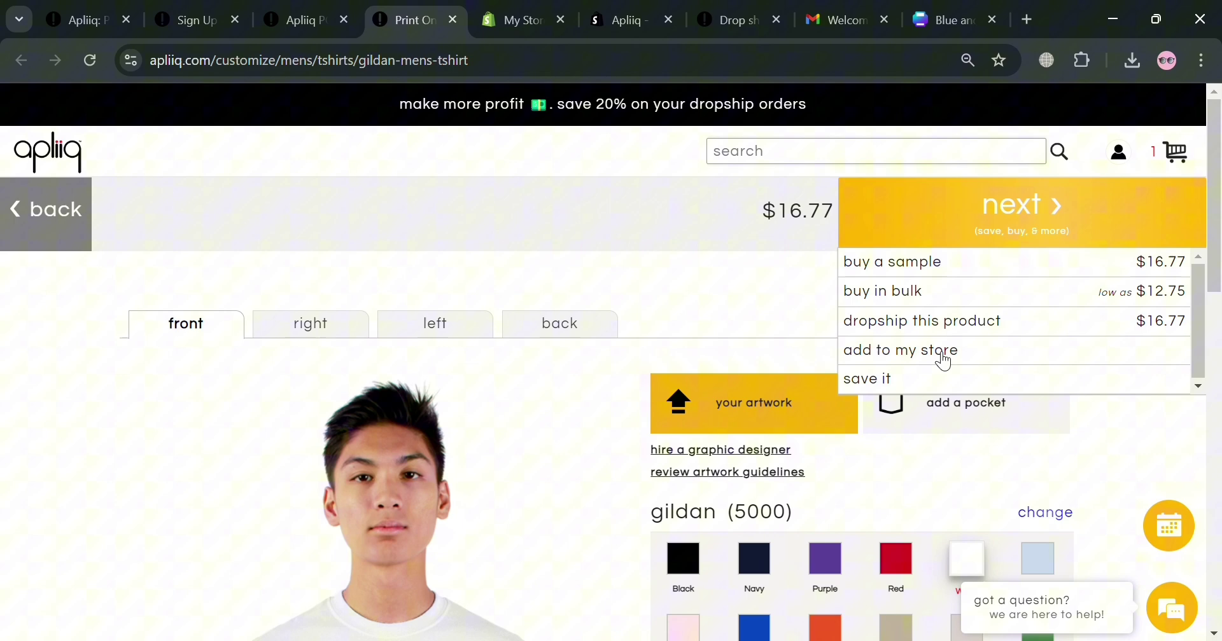
left_click(941, 360)
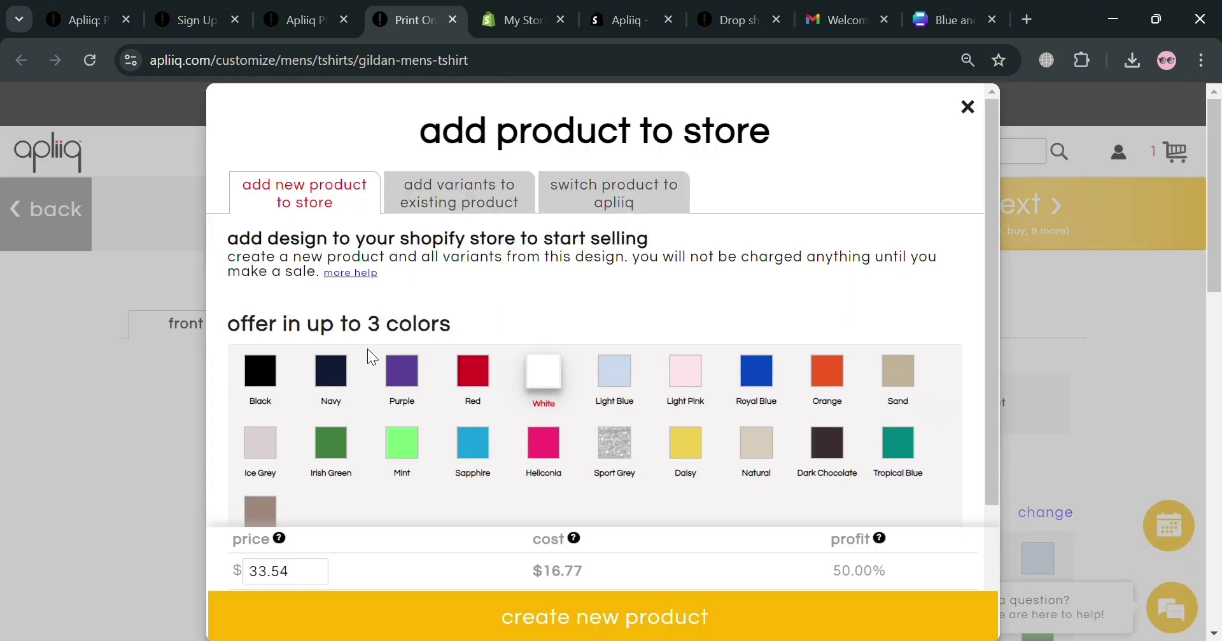
Step: Compare the options for adding variants to an existing product with those for adding a new product to the store
scroll(432, 417, "down", 3)
scroll(477, 503, "up", 3)
left_click(444, 210)
scroll(632, 356, "down", 2)
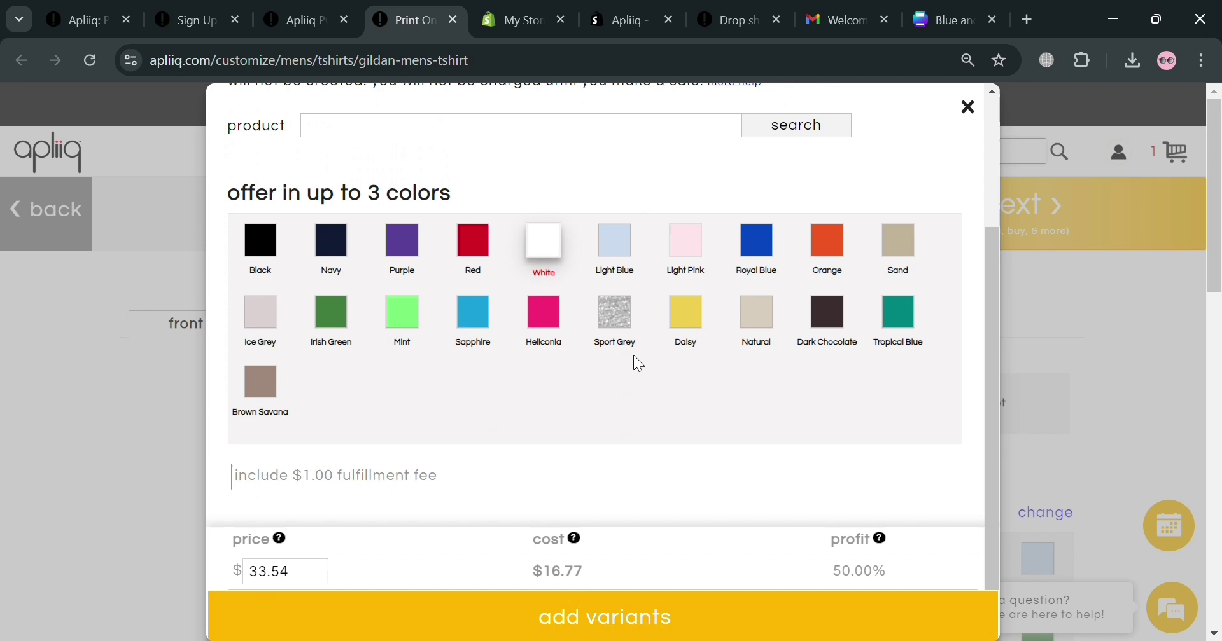
scroll(633, 355, "up", 1)
left_click_drag(636, 98, 611, 621)
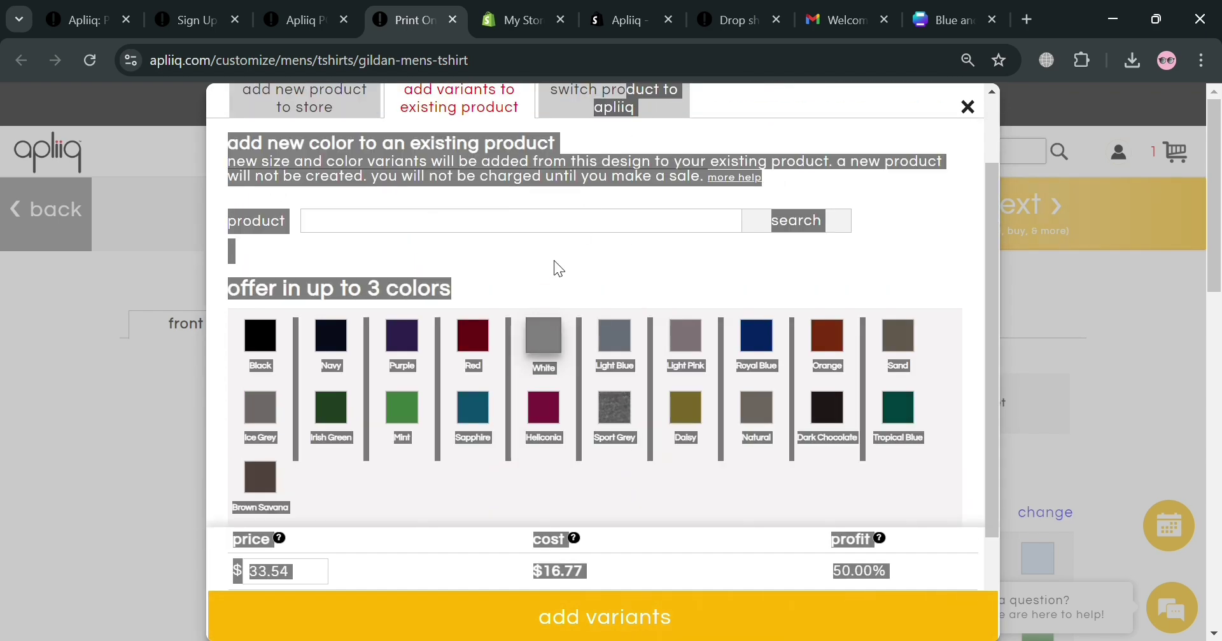
scroll(531, 249, "up", 2)
left_click(321, 213)
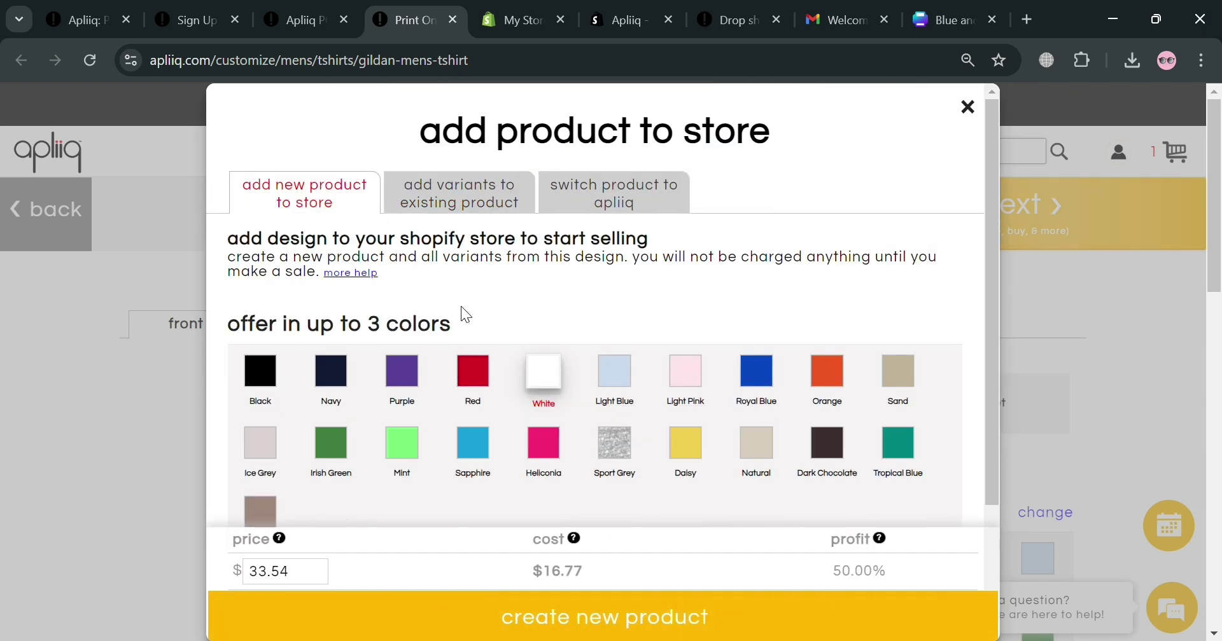
Step: Set the shirt's selling price to $40 and create it as a new store product in White
scroll(476, 344, "down", 3)
scroll(495, 415, "down", 4)
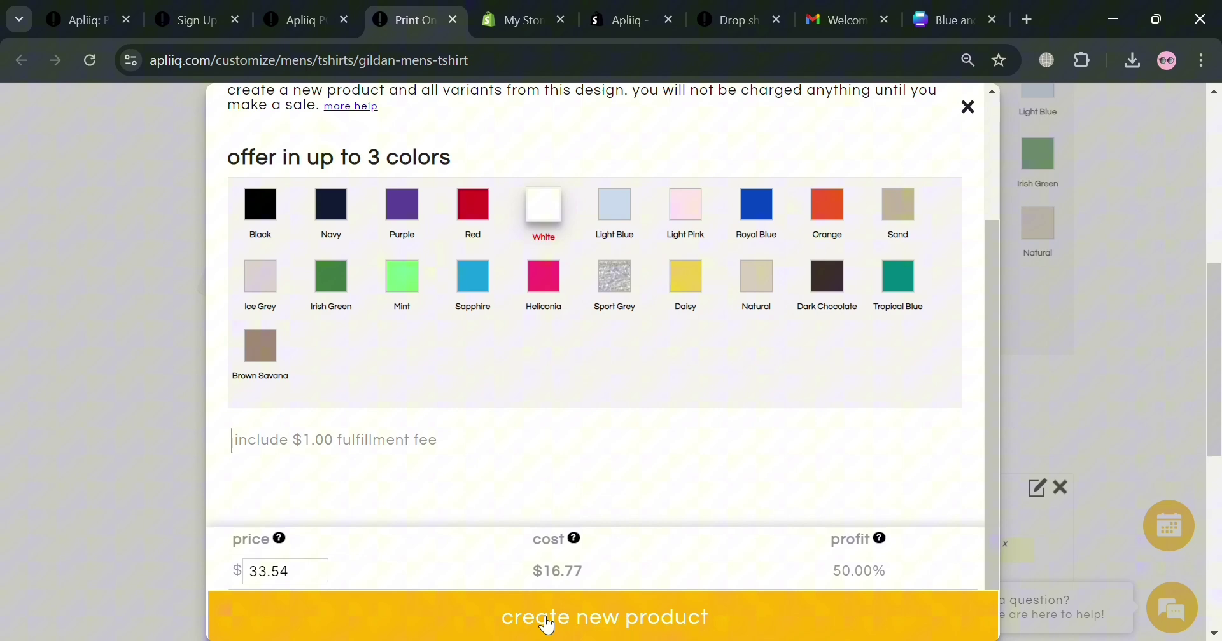
left_click(283, 571)
left_click(299, 579)
left_click(269, 580)
double_click(261, 582)
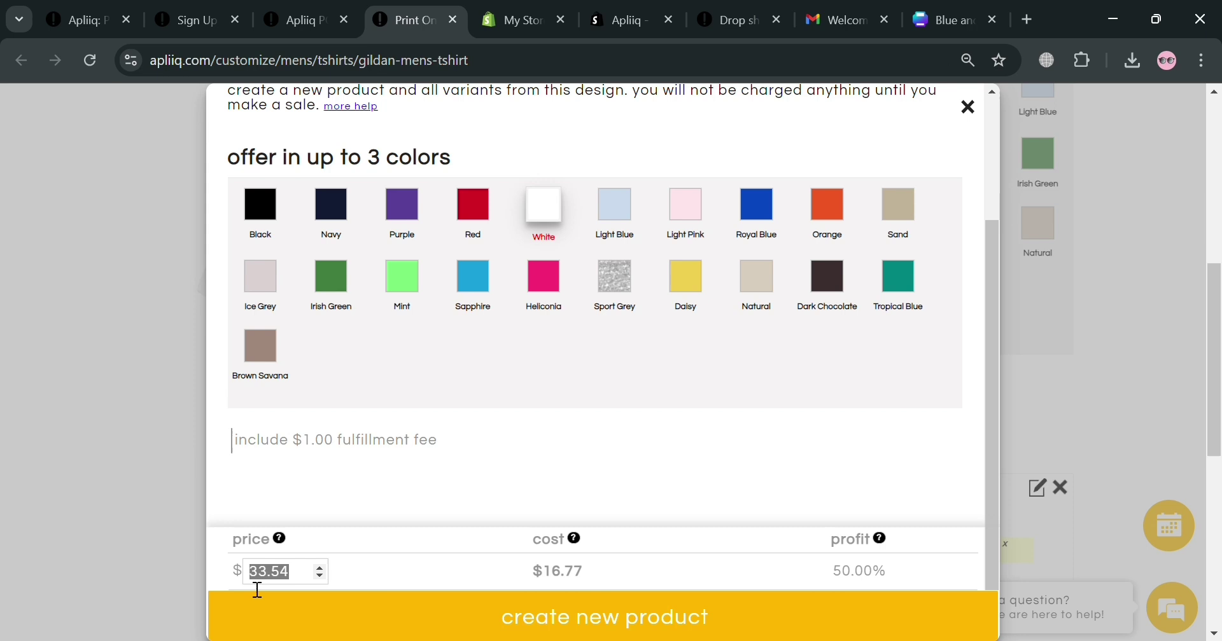
type("40")
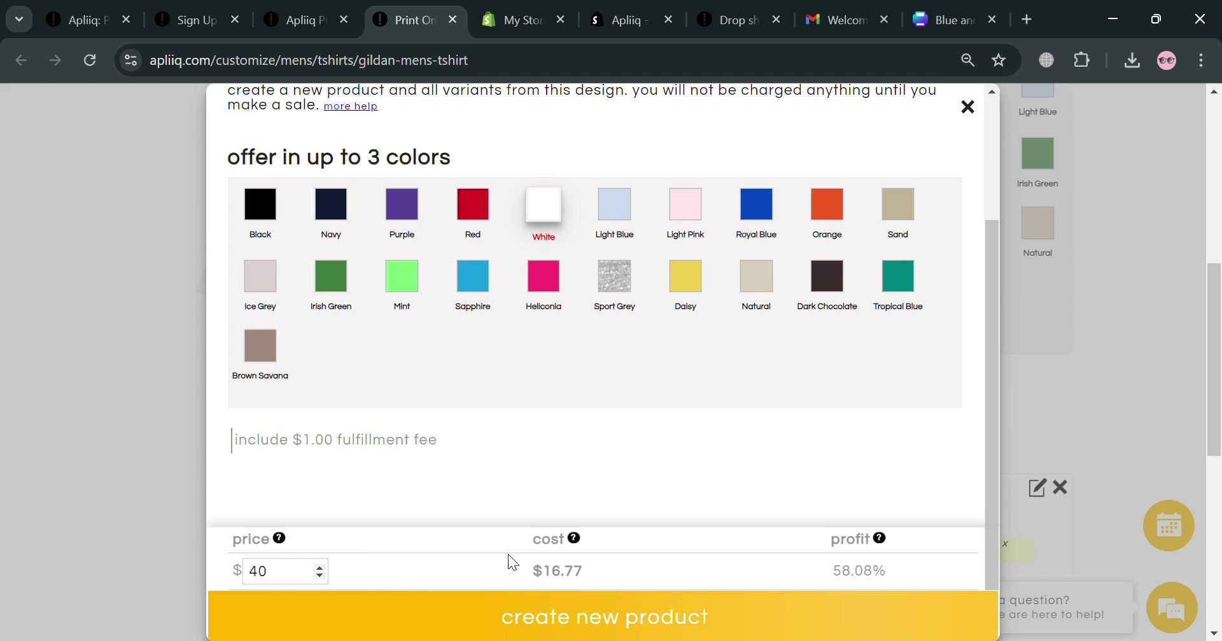
left_click(508, 624)
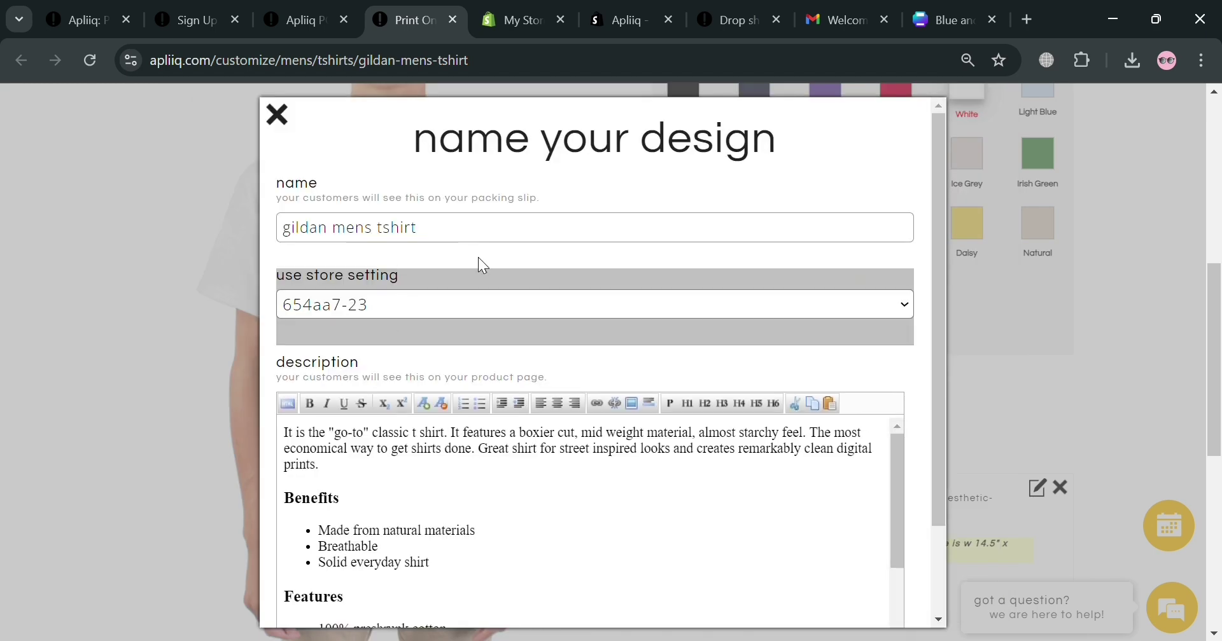
Step: Review the design's name and description, save the product to the Shopify store and choose to continue designing
scroll(508, 243, "down", 2)
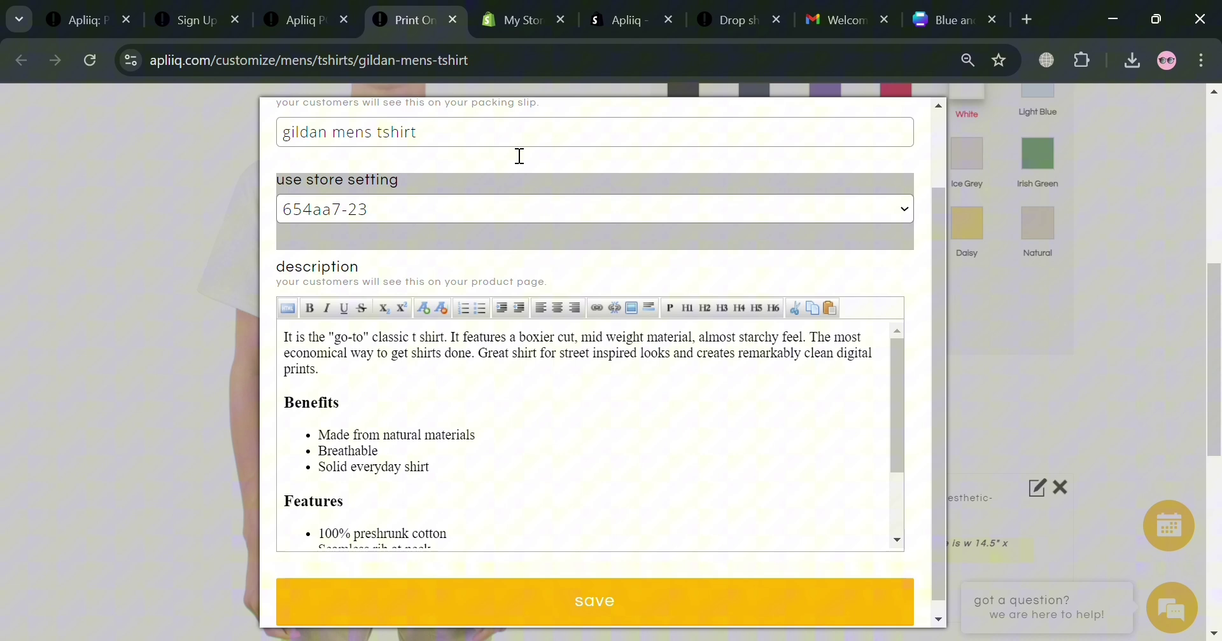
scroll(509, 356, "down", 3)
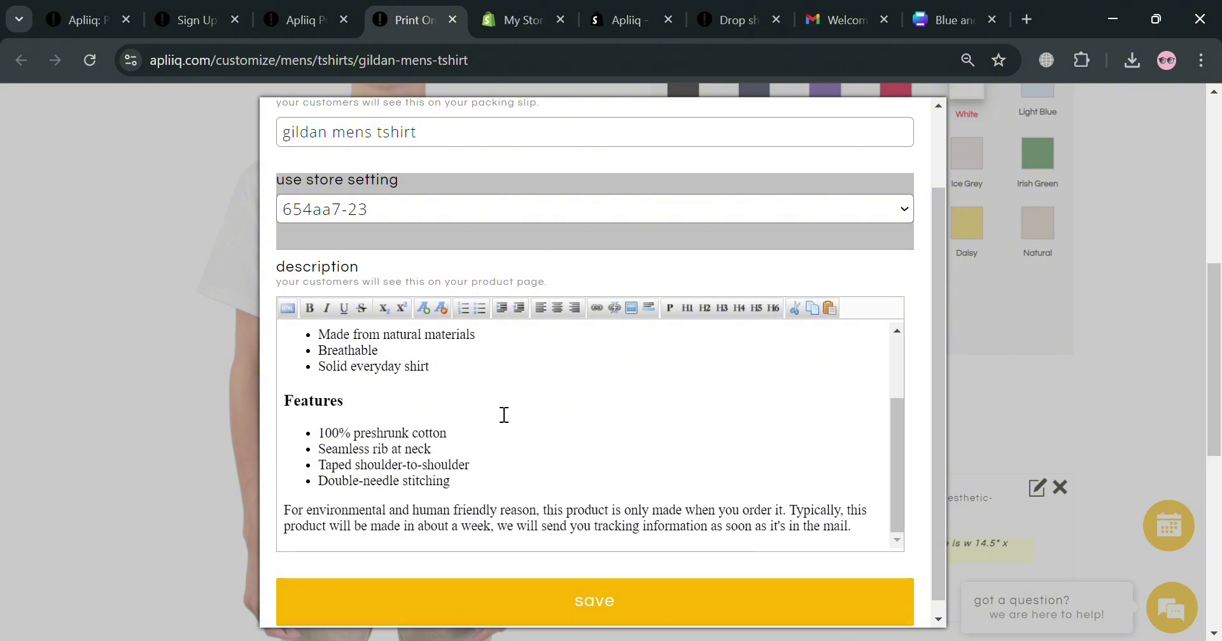
scroll(523, 408, "down", 5)
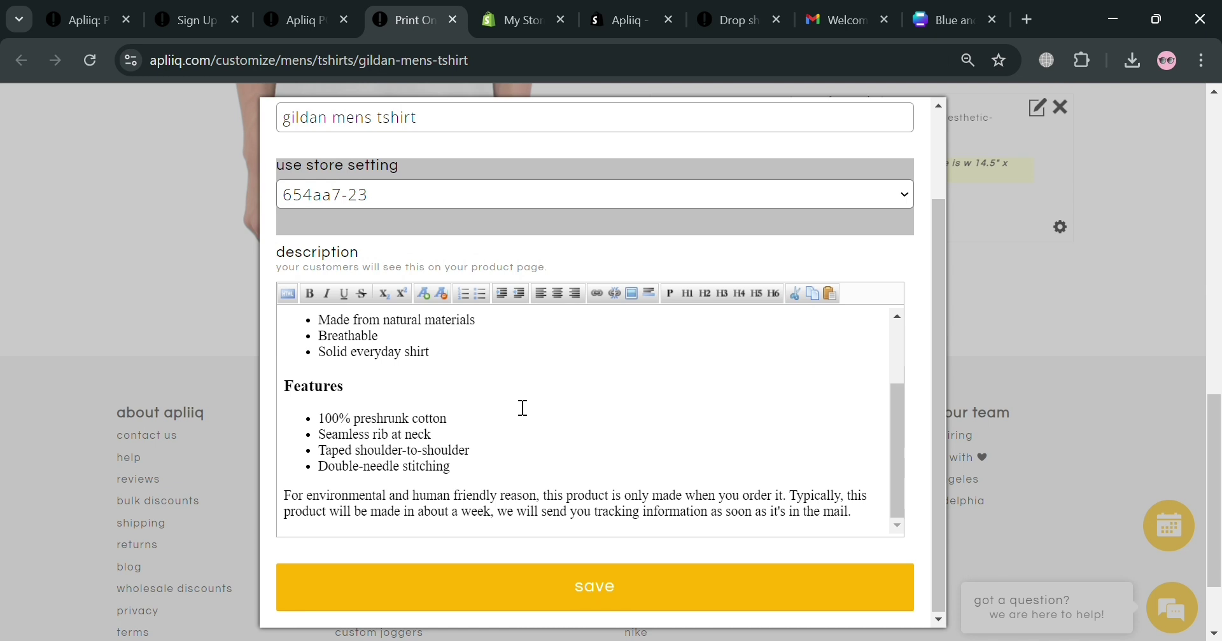
left_click(539, 581)
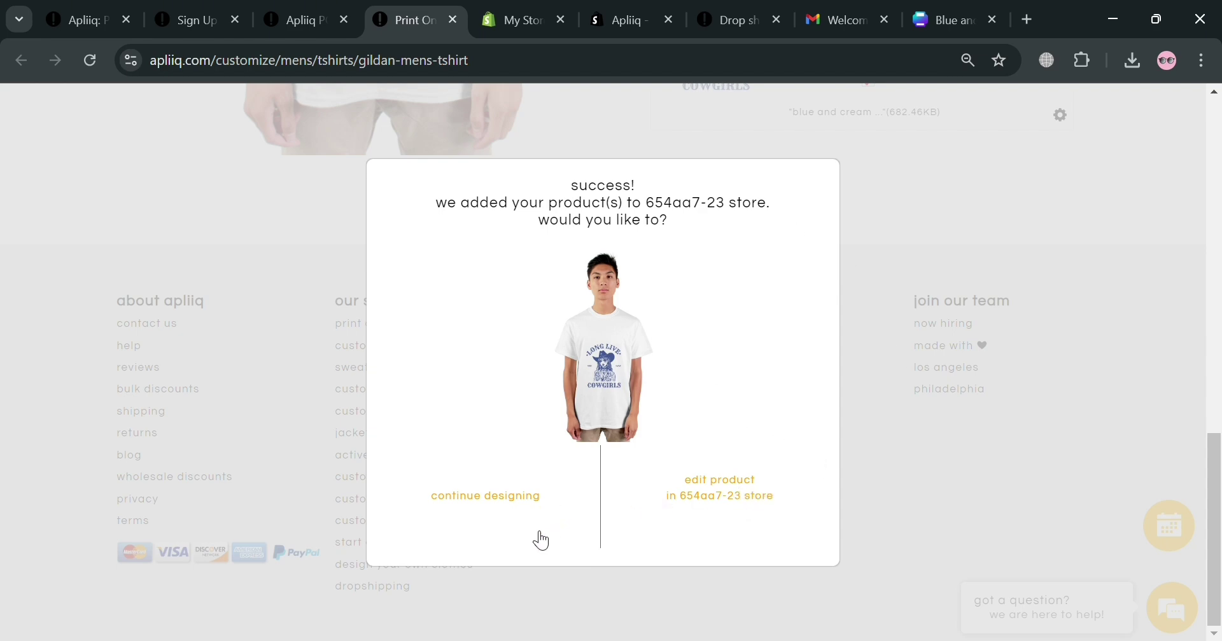
left_click(507, 503)
Step: View the Shopify online storefront, examine the gildan mens tshirt among the featured products and return to Apliiq's customization page
scroll(885, 363, "up", 5)
scroll(881, 357, "up", 10)
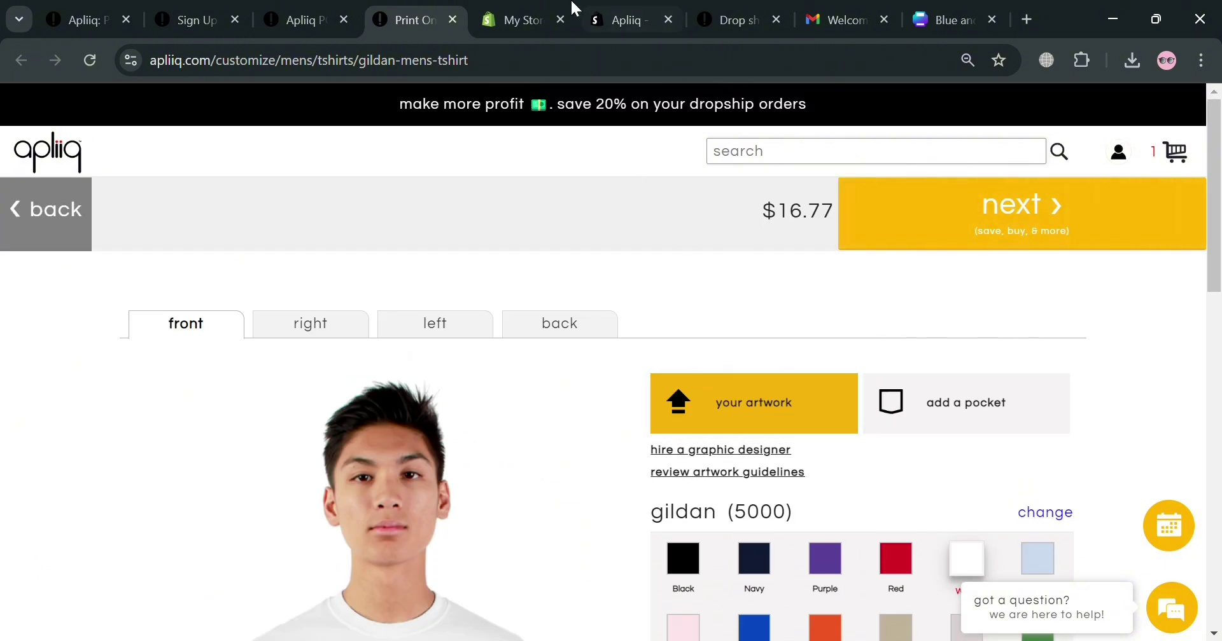
left_click(528, 20)
left_click(1120, 283)
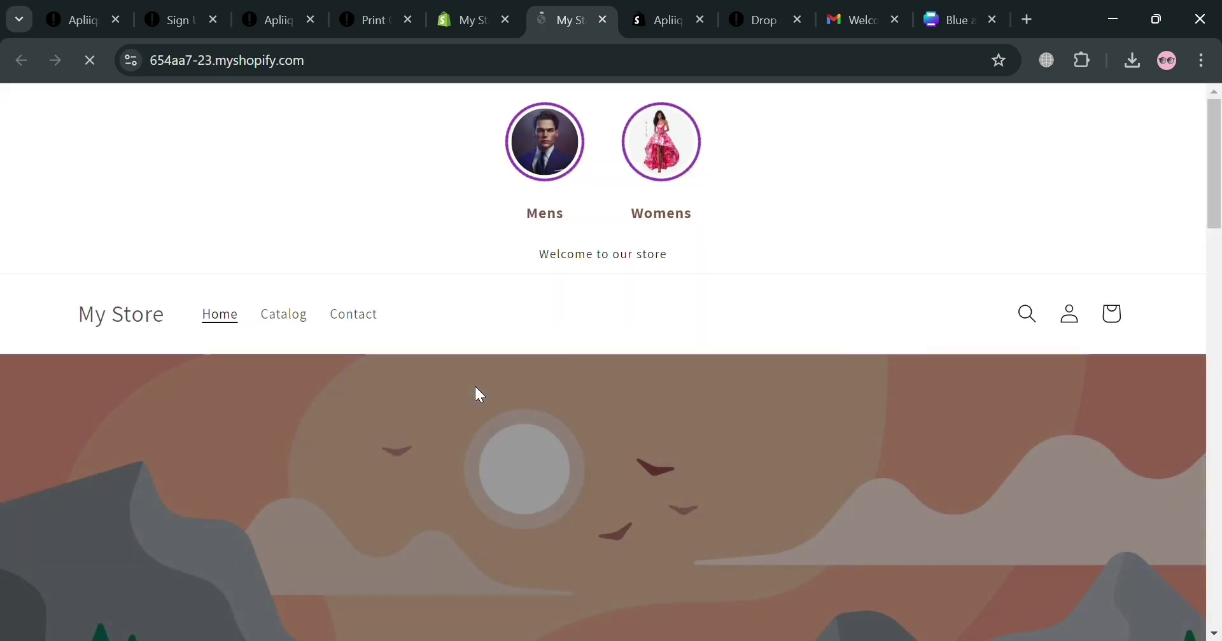
scroll(474, 380, "down", 6)
scroll(474, 379, "down", 4)
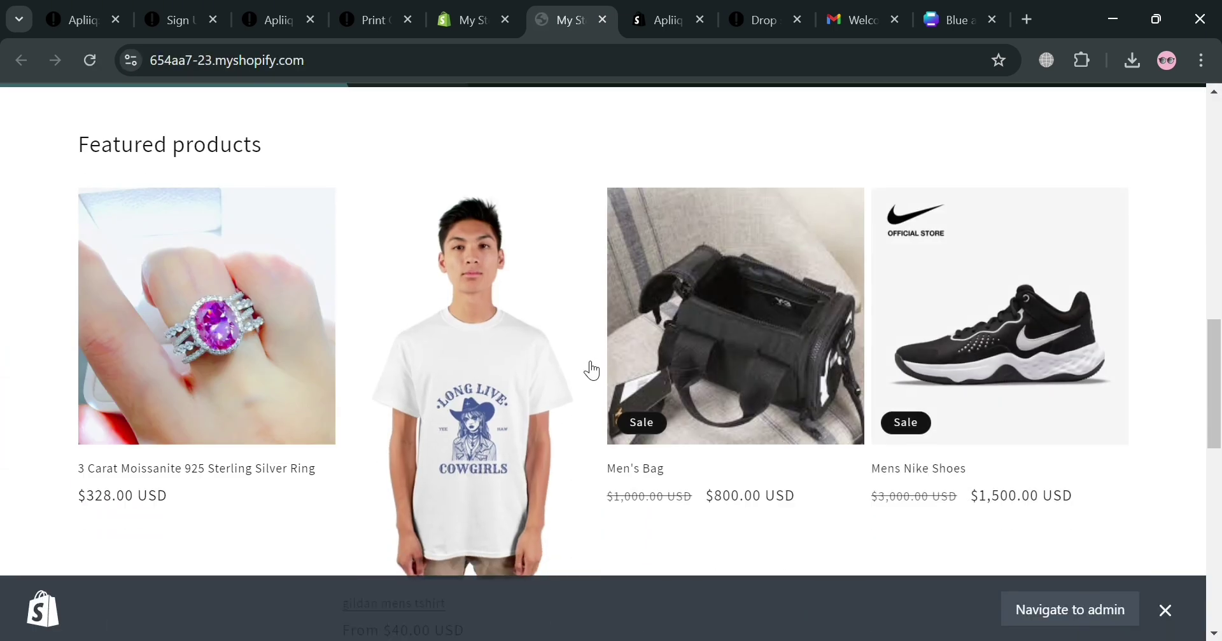
scroll(592, 369, "down", 4)
scroll(545, 379, "up", 3)
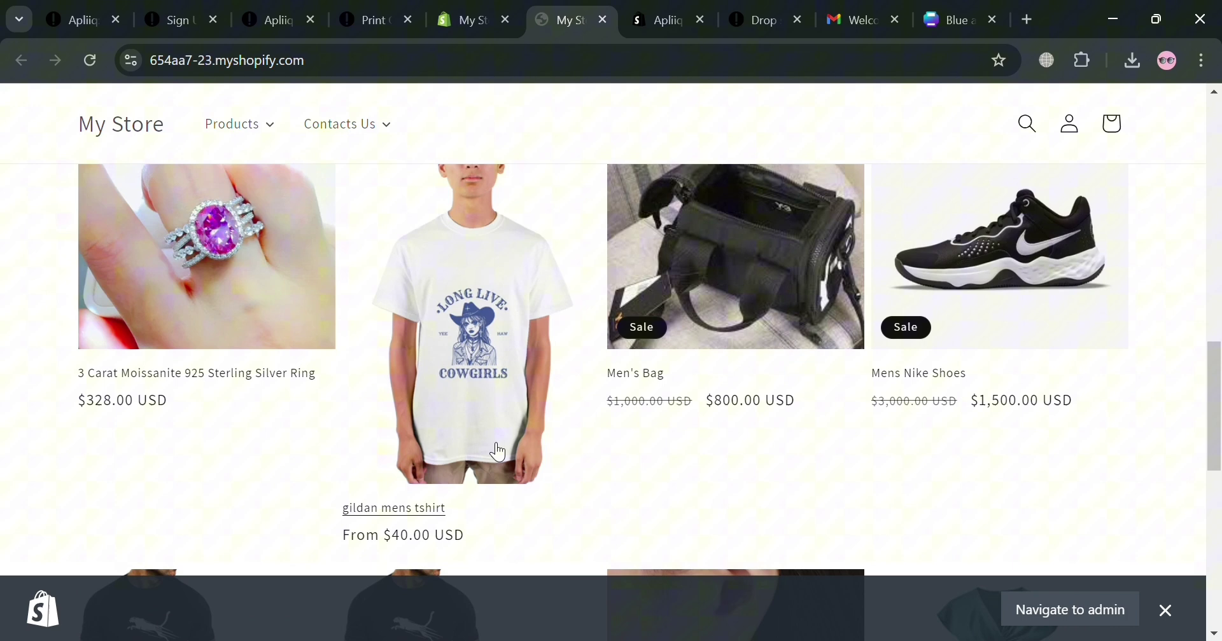
scroll(395, 505, "up", 2)
scroll(404, 491, "down", 2)
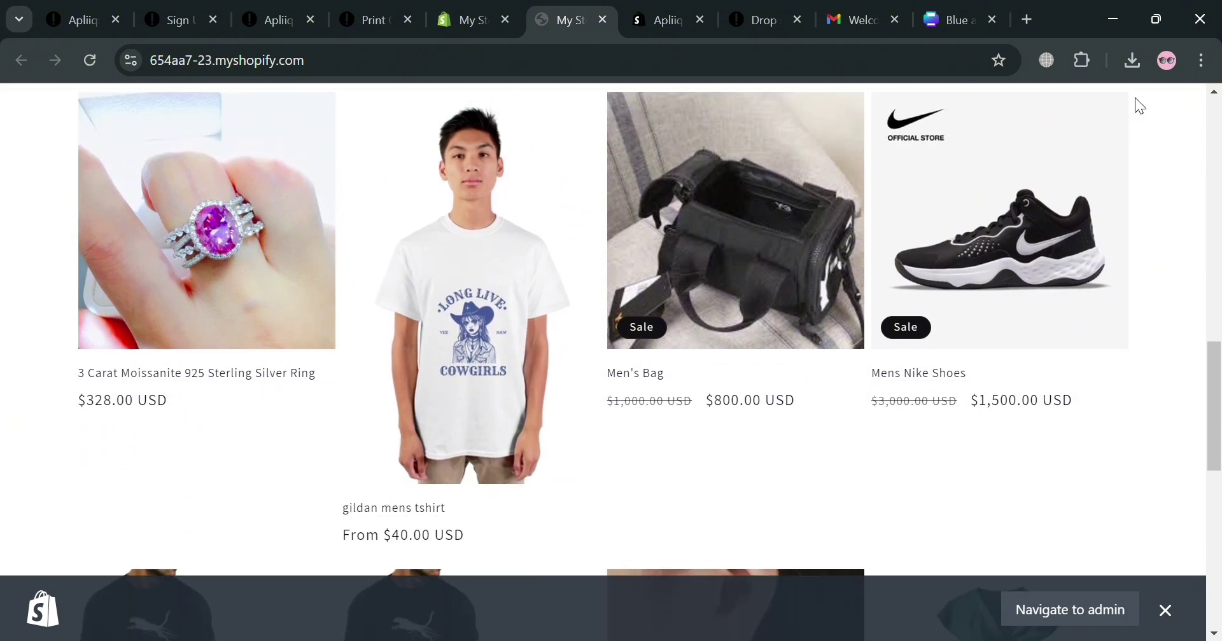
left_click(369, 18)
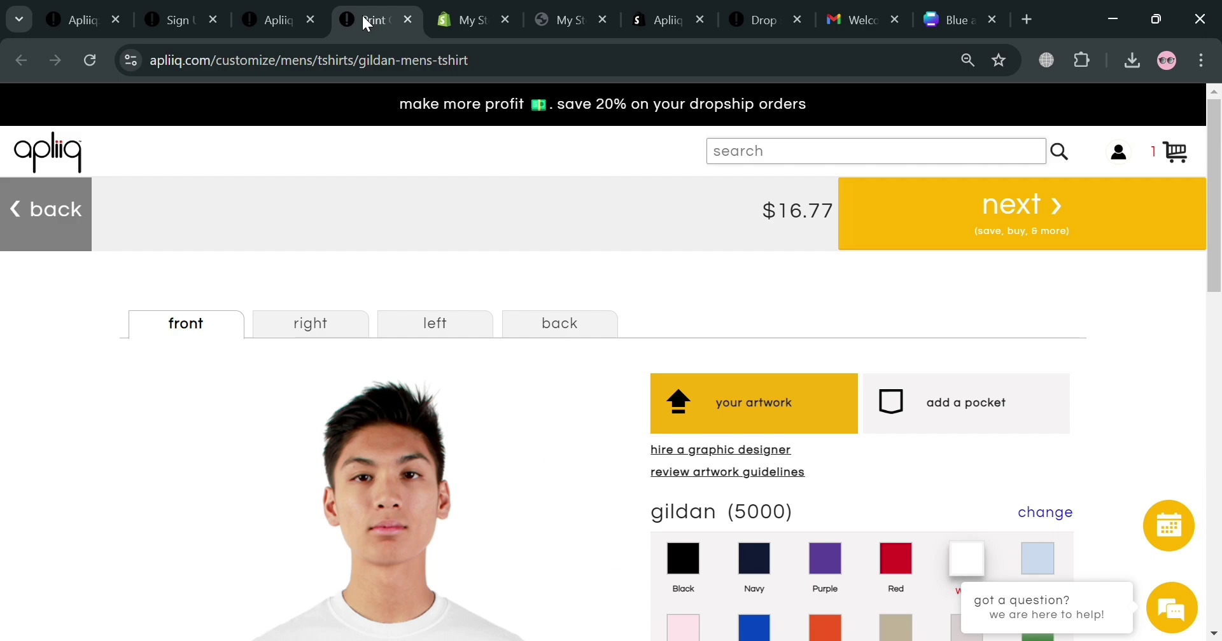